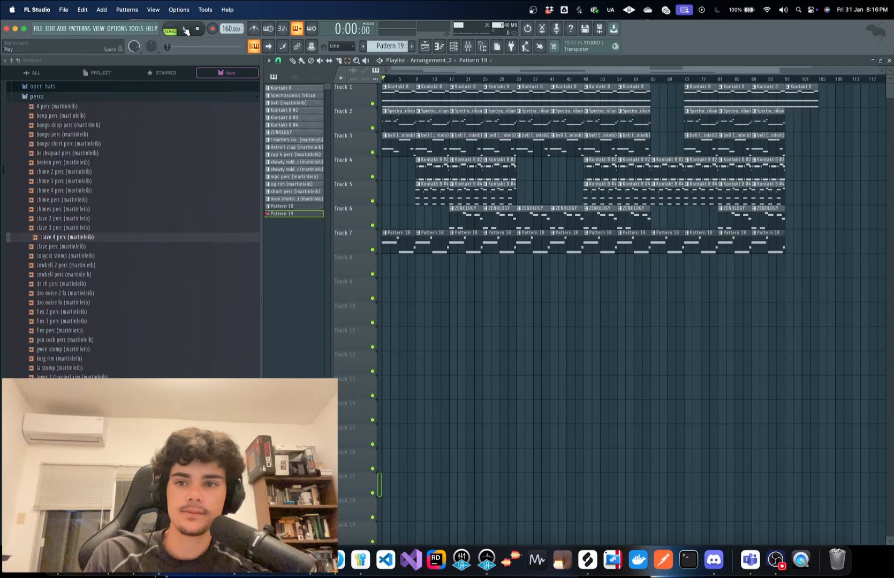
Play the song and toggle the Arturia Delay TAPE-201 effect on mixer Insert 3 and Fruity Parametric EQ 2 on Insert 2
{"action": "left_click", "coordinate": [185, 30]}
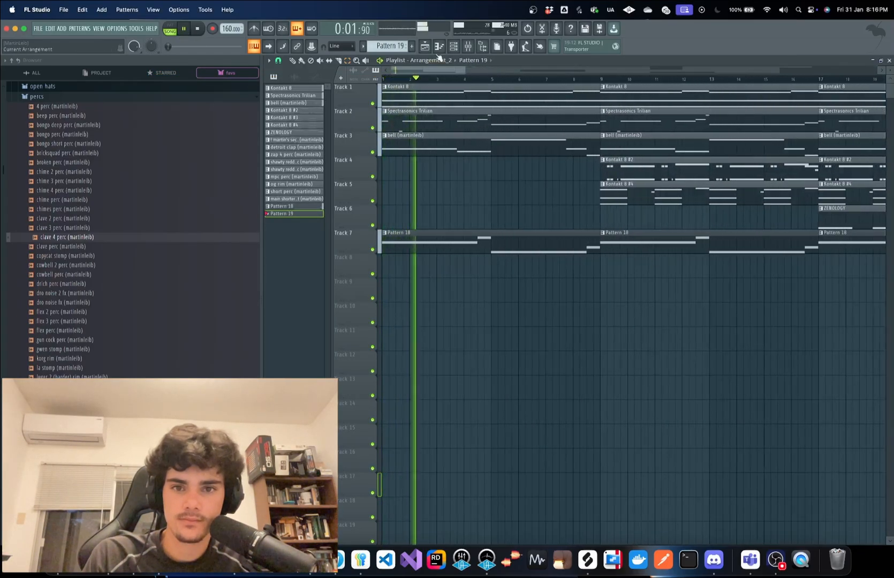
{"action": "left_click", "coordinate": [468, 46]}
{"action": "left_click", "coordinate": [188, 454]}
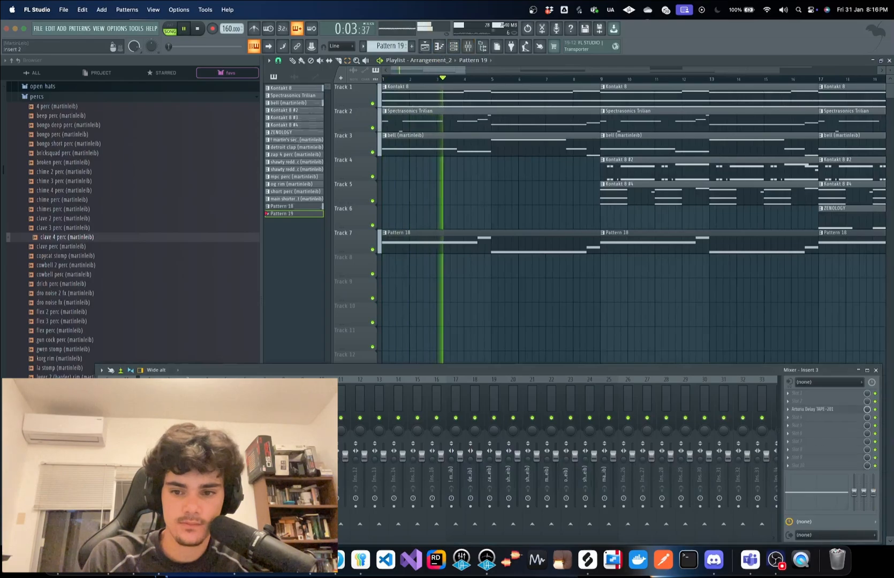
{"action": "left_click", "coordinate": [874, 409]}
{"action": "left_click", "coordinate": [169, 455]}
{"action": "left_click", "coordinate": [874, 425]}
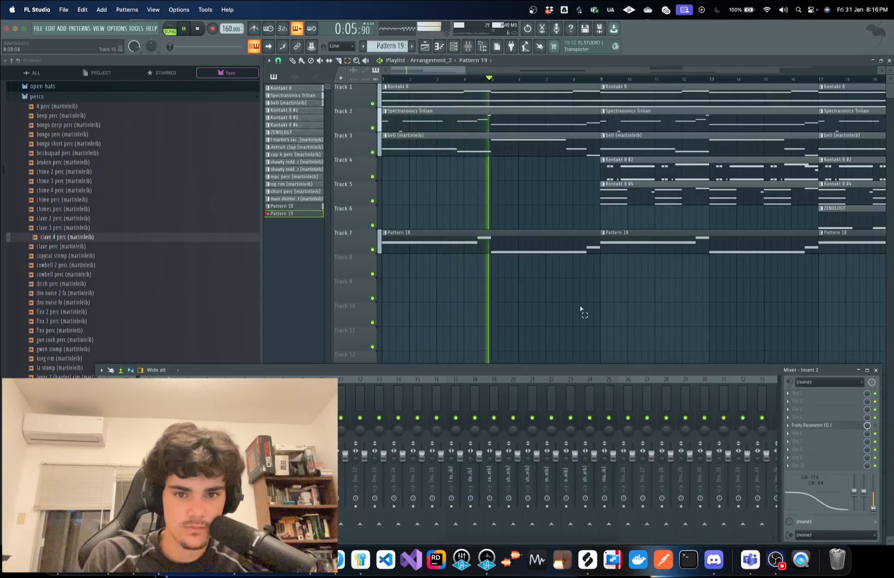
Listen to the song while examining the arrangement of clips across the seven playlist tracks, and stop playback
{"action": "scroll", "coordinate": [580, 309], "scroll_direction": "down", "scroll_amount": 4}
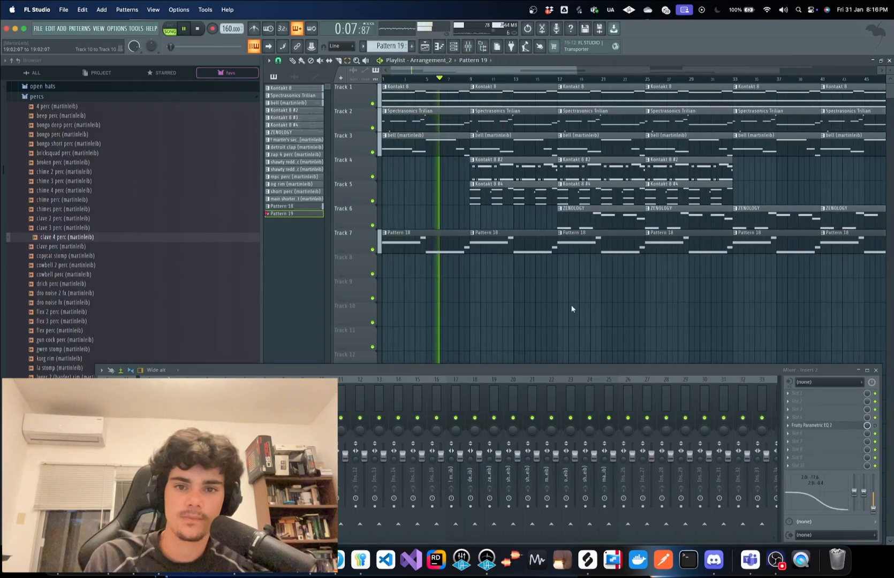
{"action": "scroll", "coordinate": [465, 283], "scroll_direction": "up", "scroll_amount": 3}
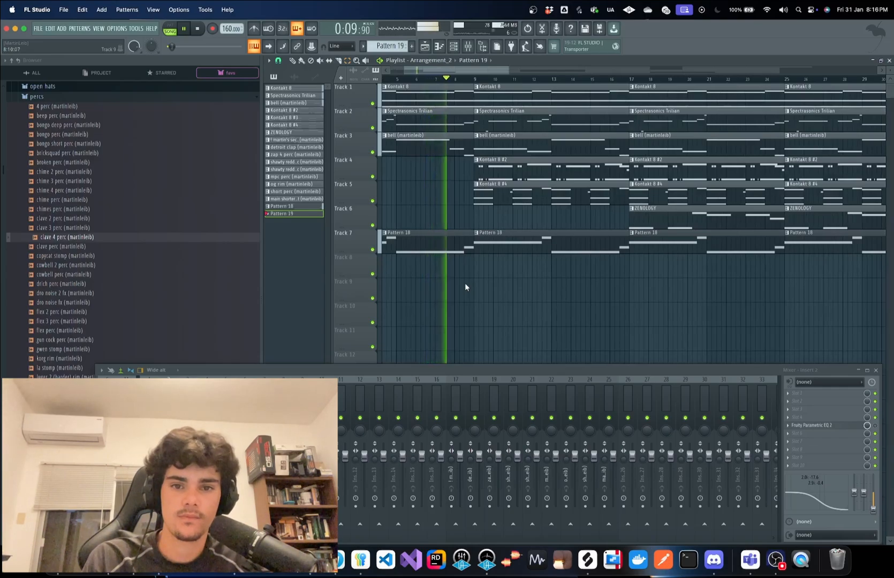
{"action": "scroll", "coordinate": [471, 287], "scroll_direction": "down", "scroll_amount": 3}
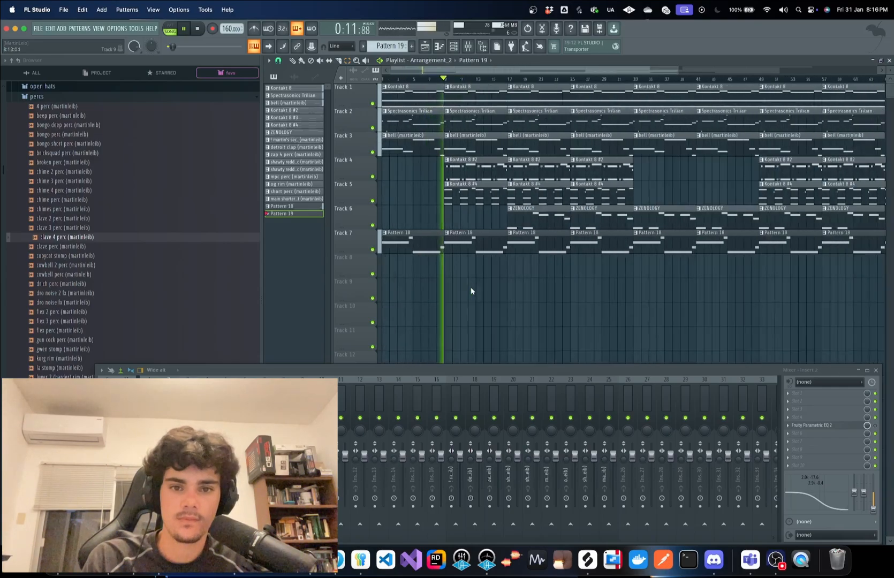
{"action": "scroll", "coordinate": [505, 302], "scroll_direction": "up", "scroll_amount": 3}
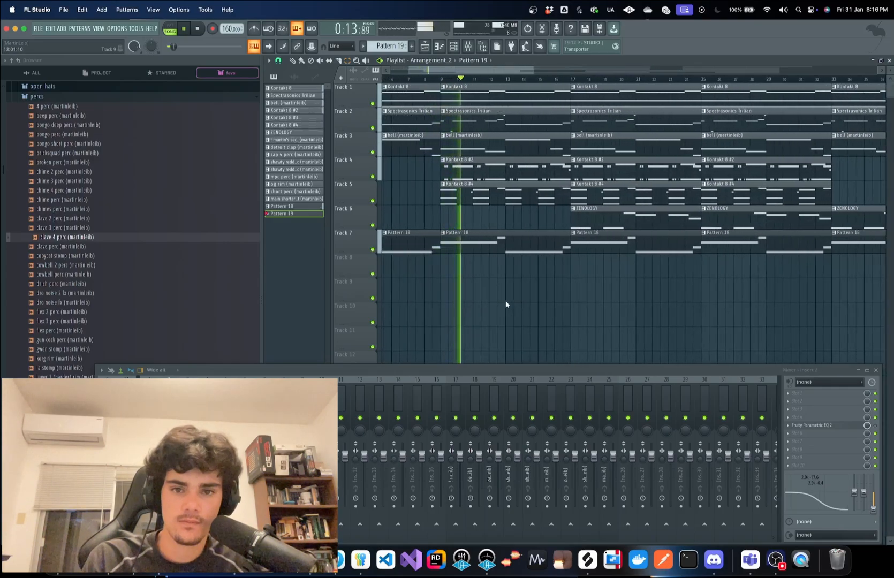
{"action": "scroll", "coordinate": [507, 303], "scroll_direction": "down", "scroll_amount": 4}
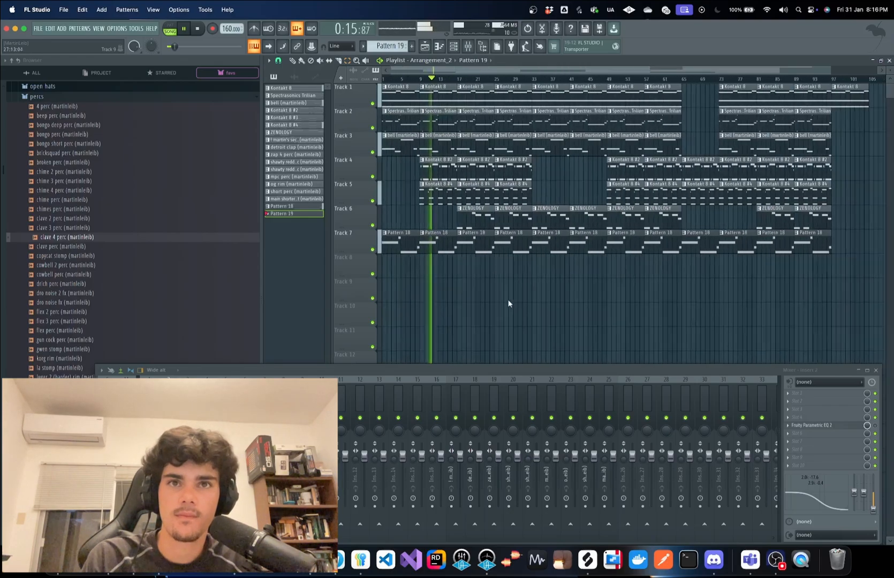
{"action": "scroll", "coordinate": [507, 306], "scroll_direction": "down", "scroll_amount": 1}
{"action": "scroll", "coordinate": [443, 298], "scroll_direction": "up", "scroll_amount": 3}
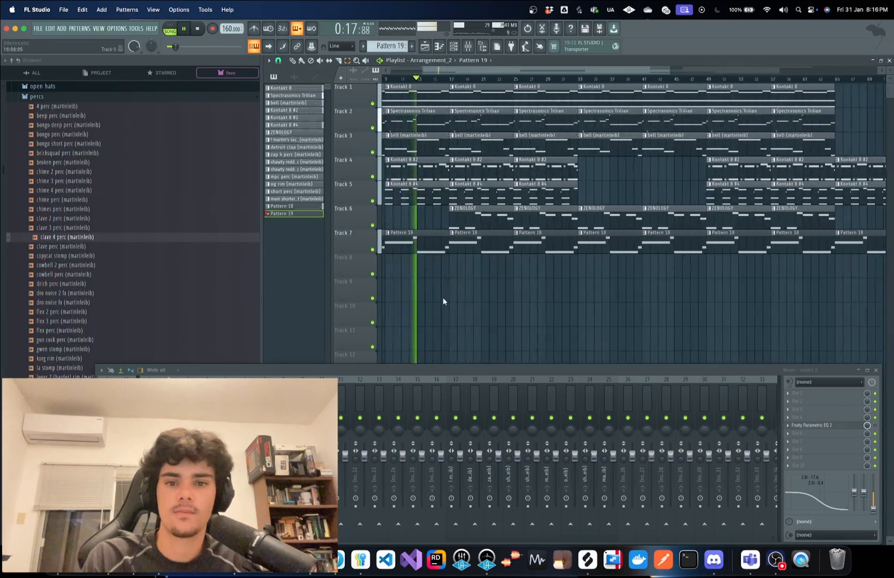
{"action": "scroll", "coordinate": [443, 298], "scroll_direction": "down", "scroll_amount": 3}
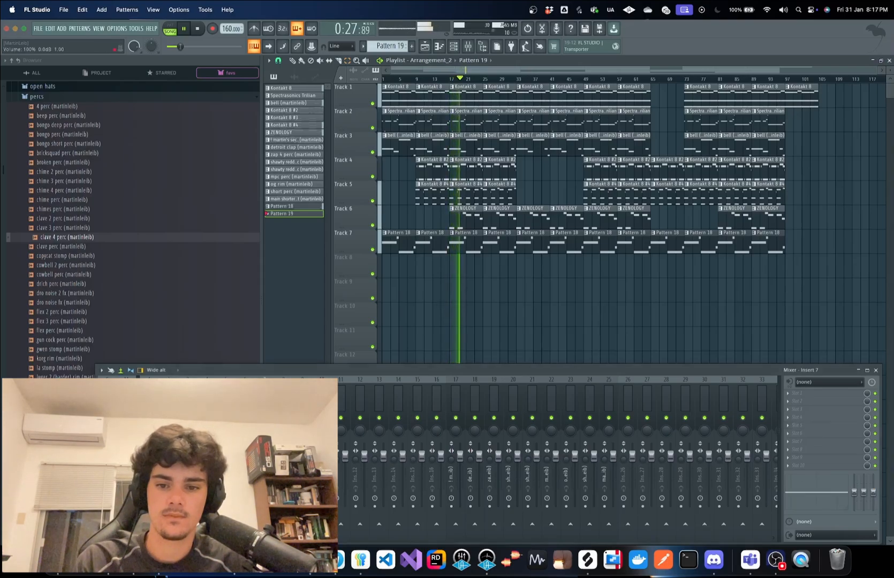
{"action": "scroll", "coordinate": [461, 249], "scroll_direction": "up", "scroll_amount": 6}
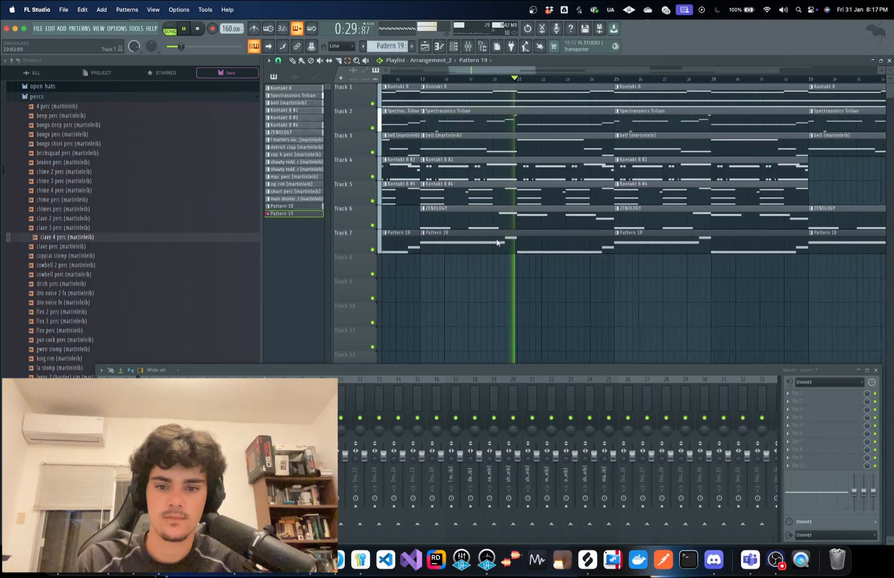
{"action": "scroll", "coordinate": [496, 242], "scroll_direction": "down", "scroll_amount": 6}
{"action": "scroll", "coordinate": [524, 240], "scroll_direction": "down", "scroll_amount": 2}
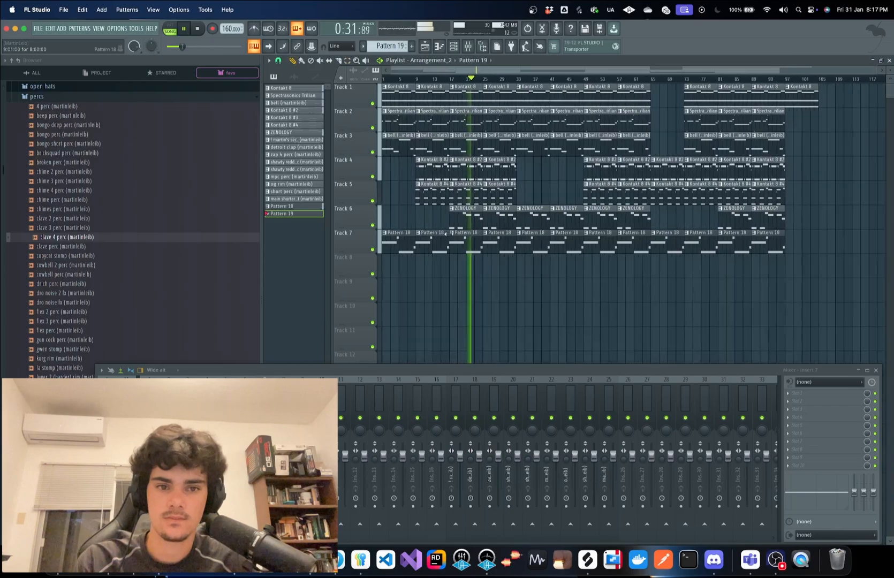
{"action": "scroll", "coordinate": [528, 238], "scroll_direction": "up", "scroll_amount": 4}
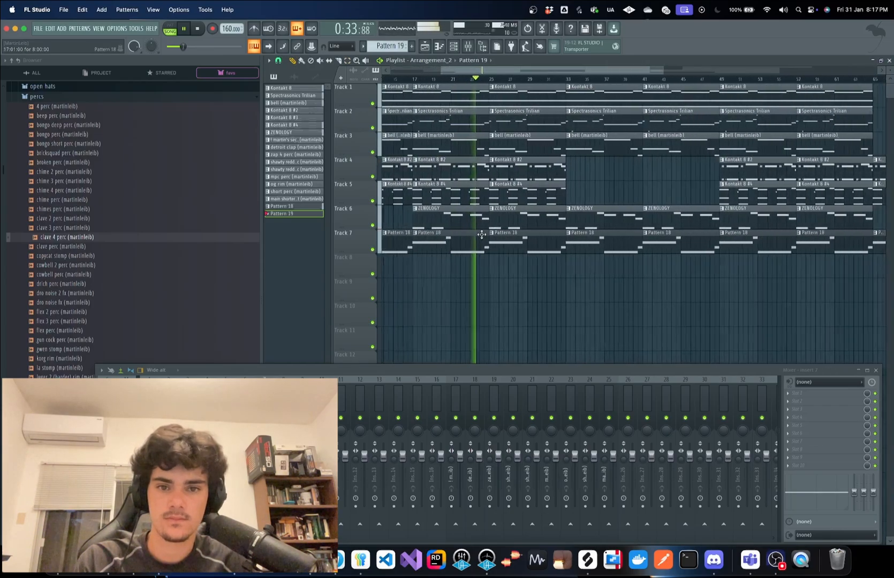
{"action": "scroll", "coordinate": [486, 237], "scroll_direction": "down", "scroll_amount": 4}
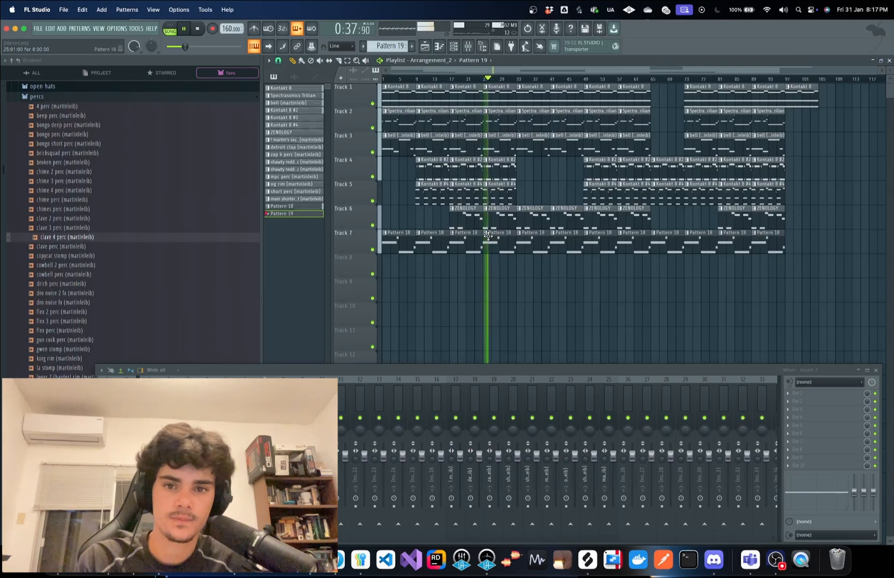
{"action": "key", "text": "space"}
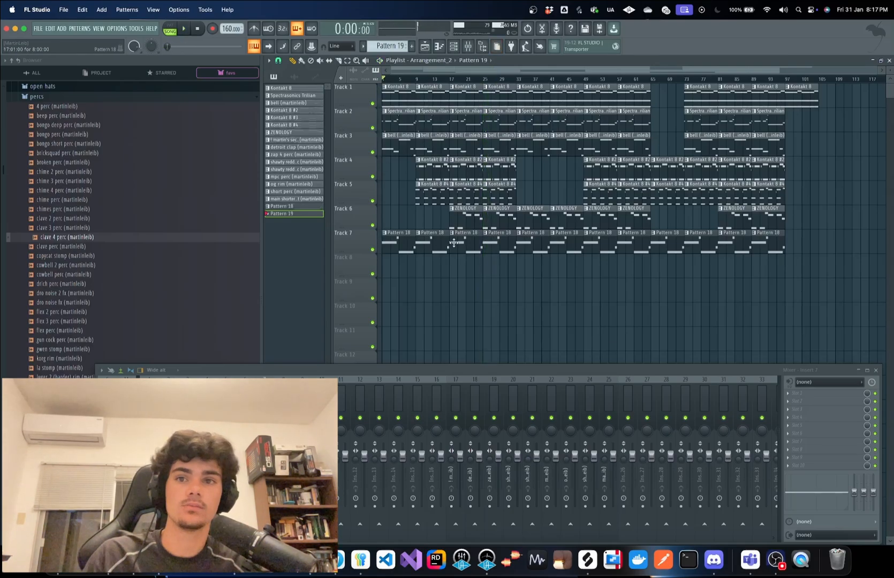
Open the Kontakt 8 pattern from Track 1 in the piano roll and set playback to pattern mode
{"action": "double_click", "coordinate": [414, 91]}
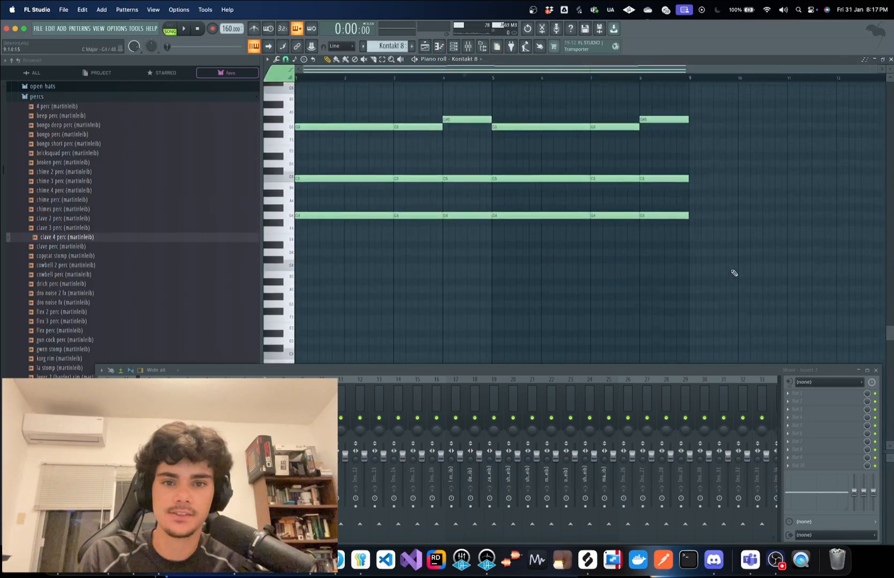
{"action": "left_click", "coordinate": [182, 29]}
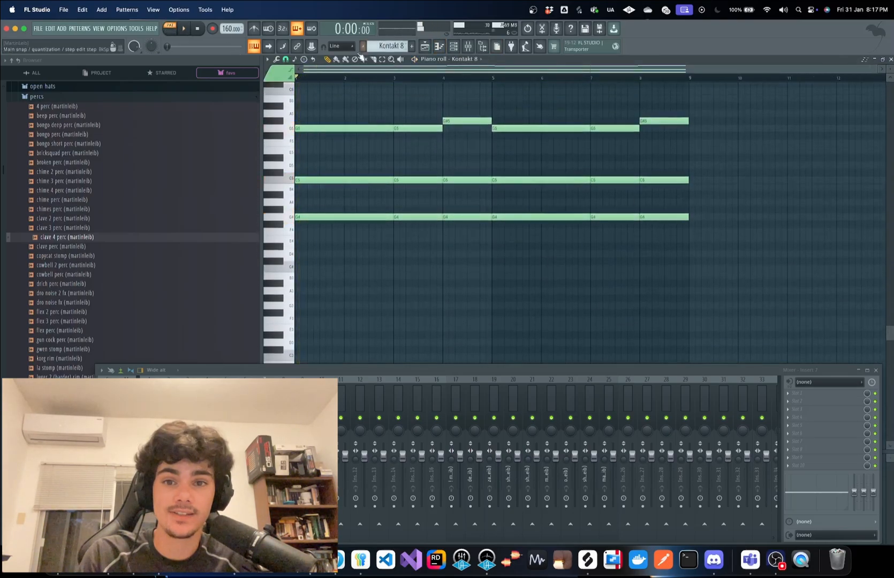
{"action": "left_click_drag", "start_coordinate": [756, 110], "coordinate": [356, 312]}
{"action": "left_click", "coordinate": [614, 288], "text": "super"}
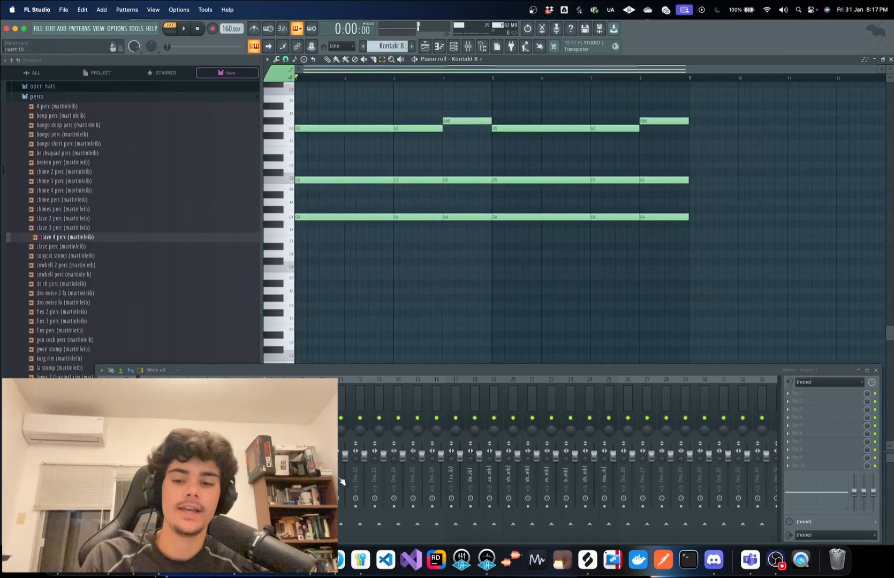
View the instrument loaded in the Kontakt 8 channel, and close its window and the channel rack
{"action": "left_click", "coordinate": [453, 47]}
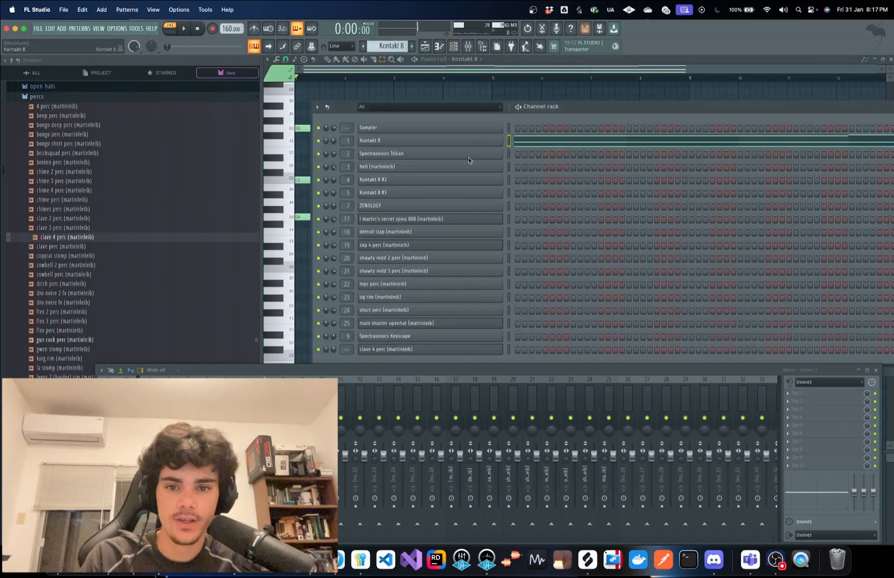
{"action": "left_click", "coordinate": [476, 143]}
{"action": "left_click_drag", "start_coordinate": [518, 113], "coordinate": [366, 115]}
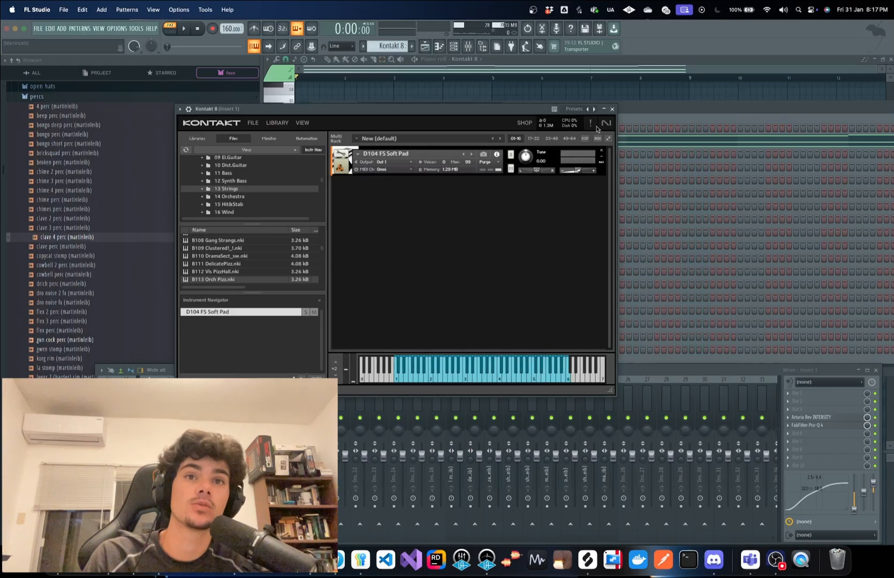
{"action": "left_click", "coordinate": [612, 109]}
{"action": "key", "text": "F6"}
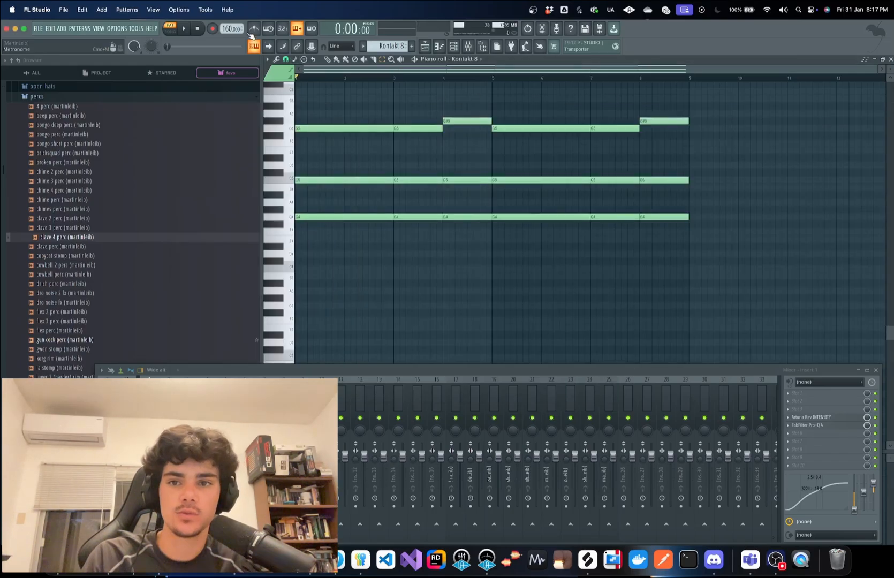
Listen to the Kontakt 8 chord pattern on its own and stop playback
{"action": "key", "text": "space"}
{"action": "scroll", "coordinate": [373, 154], "scroll_direction": "up", "scroll_amount": 1}
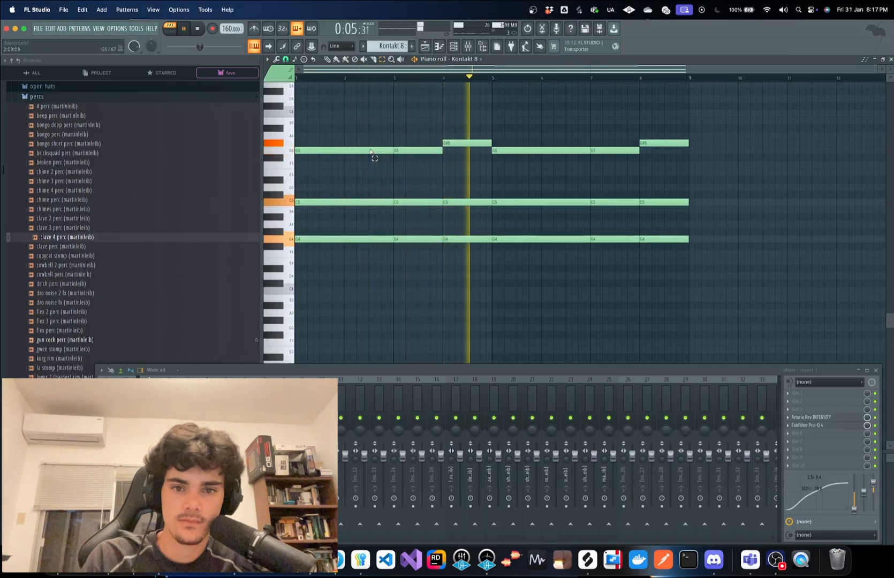
{"action": "scroll", "coordinate": [371, 152], "scroll_direction": "up", "scroll_amount": 1}
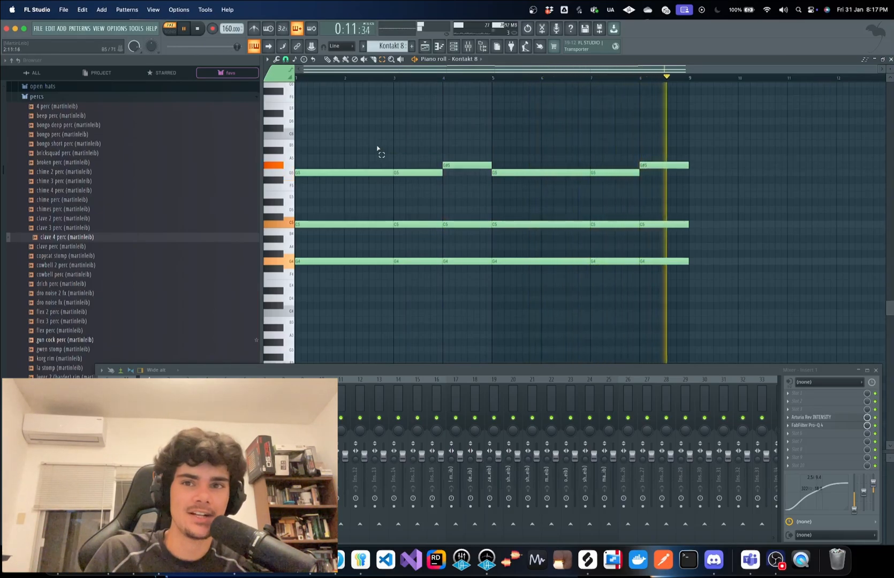
{"action": "key", "text": "space"}
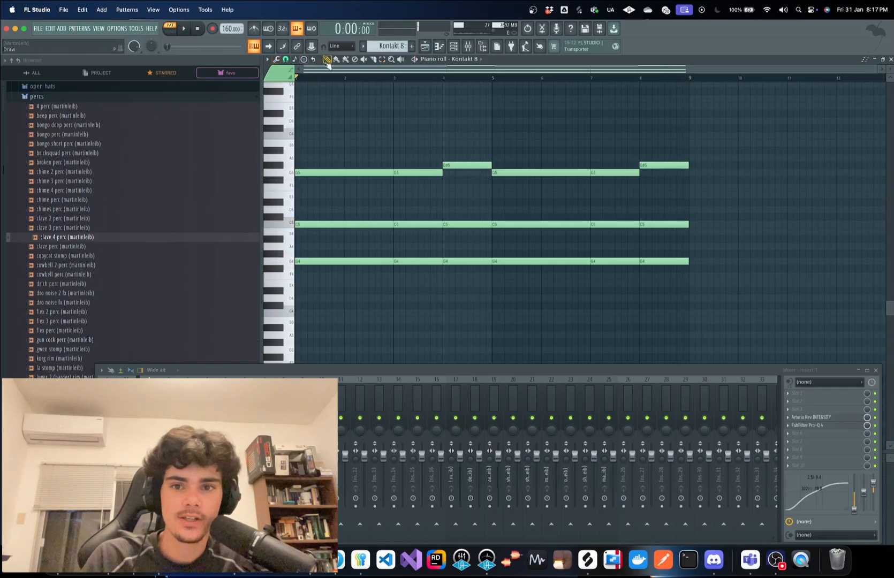
Examine the low, middle and high notes that form the opening chord of the Kontakt 8 pattern
{"action": "scroll", "coordinate": [332, 262], "scroll_direction": "up", "scroll_amount": 3}
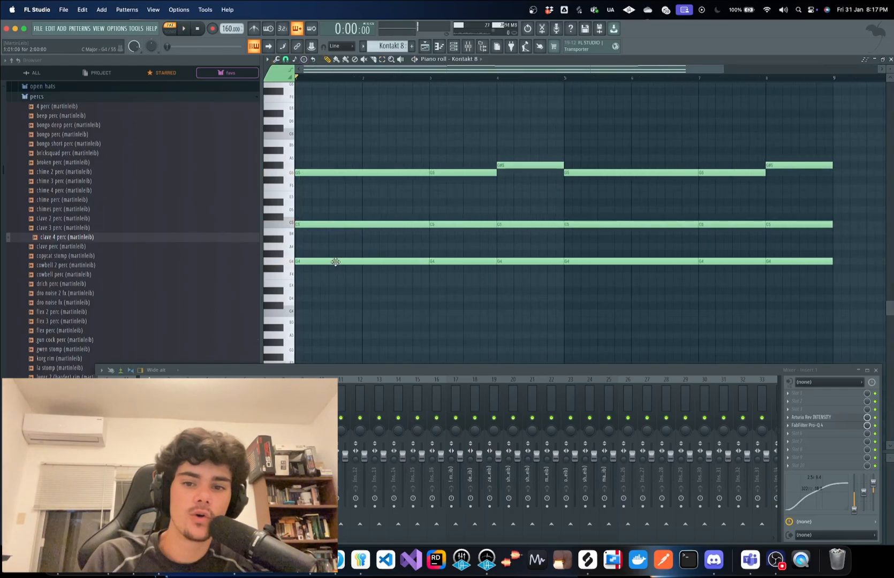
{"action": "scroll", "coordinate": [345, 256], "scroll_direction": "down", "scroll_amount": 2}
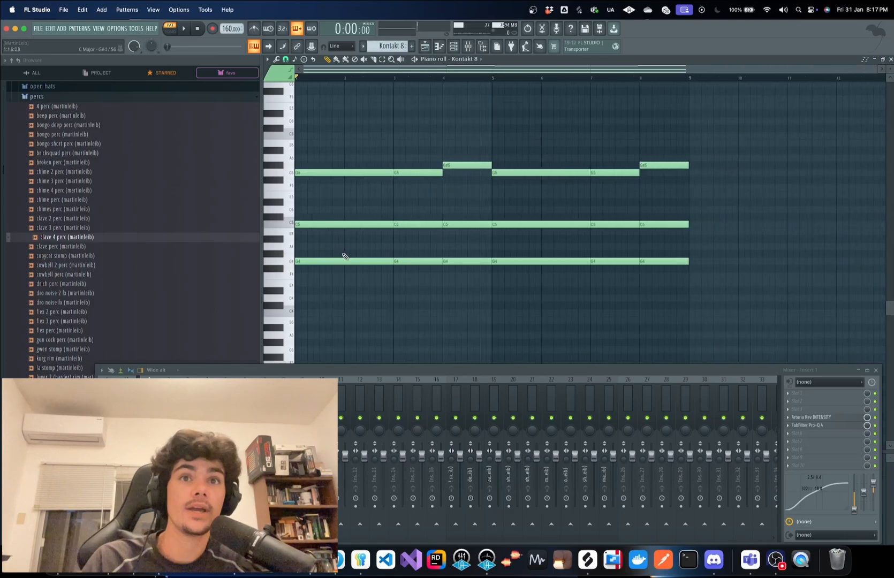
{"action": "scroll", "coordinate": [310, 271], "scroll_direction": "up", "scroll_amount": 4}
{"action": "scroll", "coordinate": [307, 263], "scroll_direction": "up", "scroll_amount": 1}
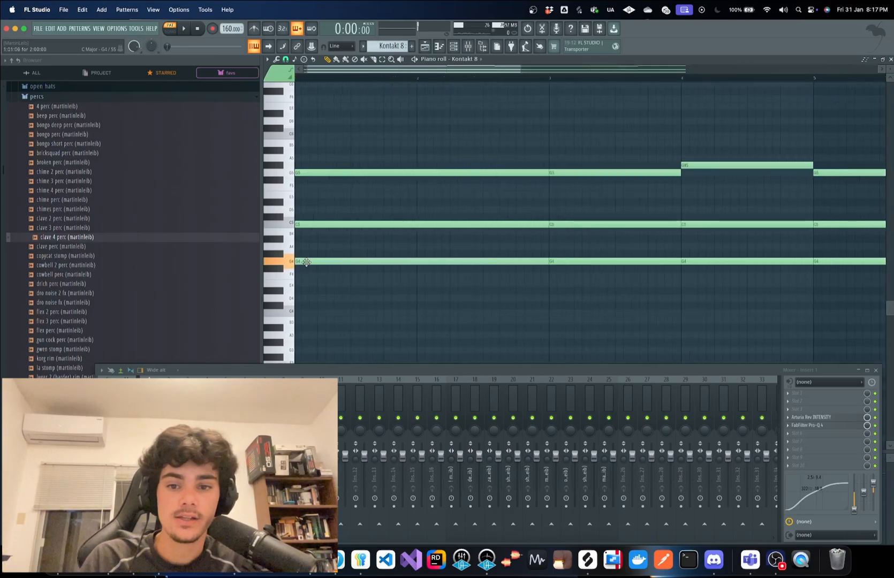
{"action": "left_click_drag", "start_coordinate": [299, 260], "coordinate": [279, 222]}
{"action": "scroll", "coordinate": [302, 219], "scroll_direction": "down", "scroll_amount": 3}
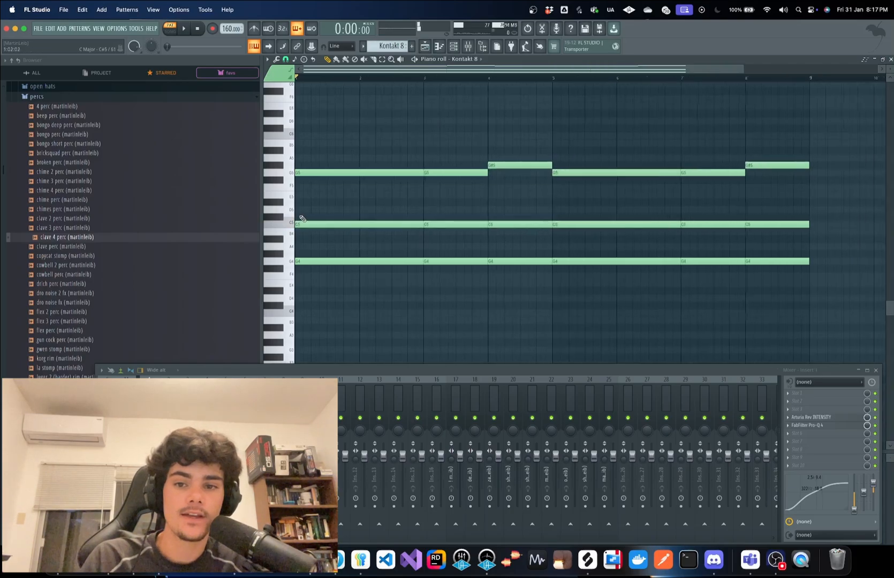
{"action": "scroll", "coordinate": [308, 173], "scroll_direction": "up", "scroll_amount": 3}
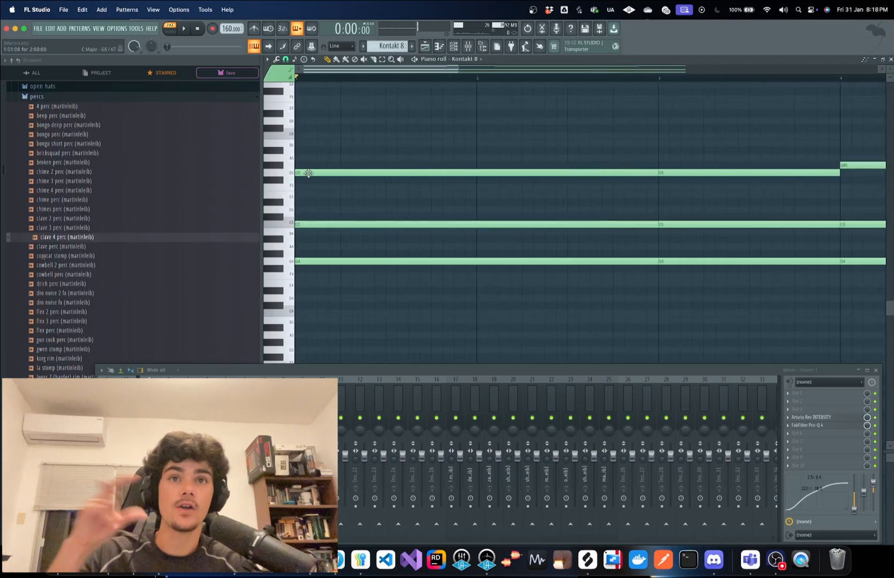
{"action": "scroll", "coordinate": [309, 193], "scroll_direction": "down", "scroll_amount": 10}
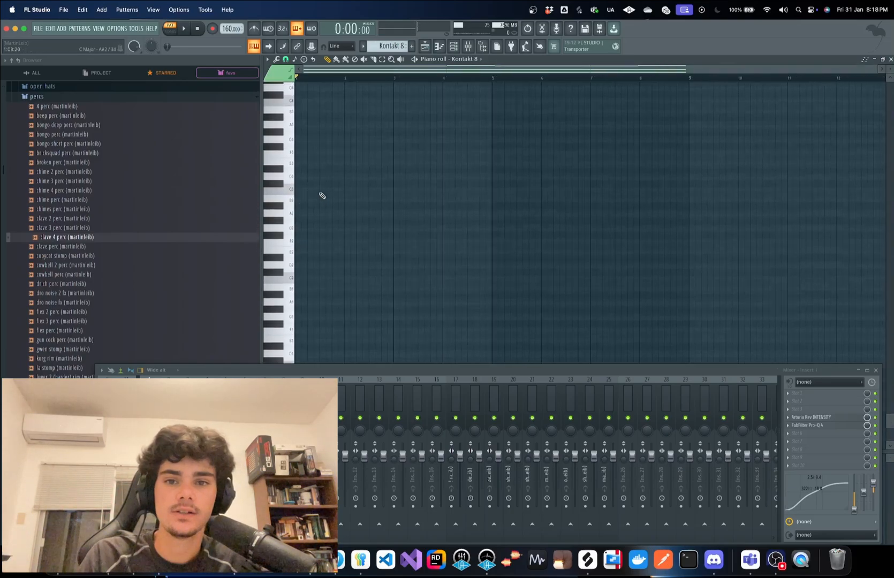
{"action": "scroll", "coordinate": [327, 194], "scroll_direction": "up", "scroll_amount": 10}
{"action": "scroll", "coordinate": [445, 130], "scroll_direction": "down", "scroll_amount": 1}
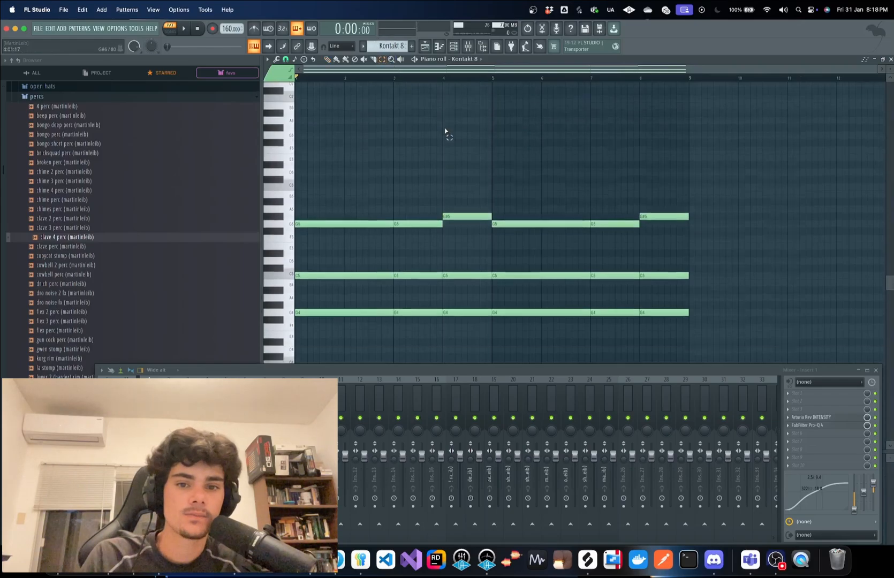
Highlight the three stacked chord notes in bar 4 of the Kontakt 8 pattern, and clear the selection
{"action": "left_click_drag", "start_coordinate": [448, 126], "coordinate": [459, 364]}
{"action": "mouse_move", "coordinate": [482, 140]}
{"action": "left_mouse_down"}
{"action": "mouse_move", "coordinate": [496, 321]}
{"action": "mouse_move", "coordinate": [476, 308]}
{"action": "left_mouse_up"}
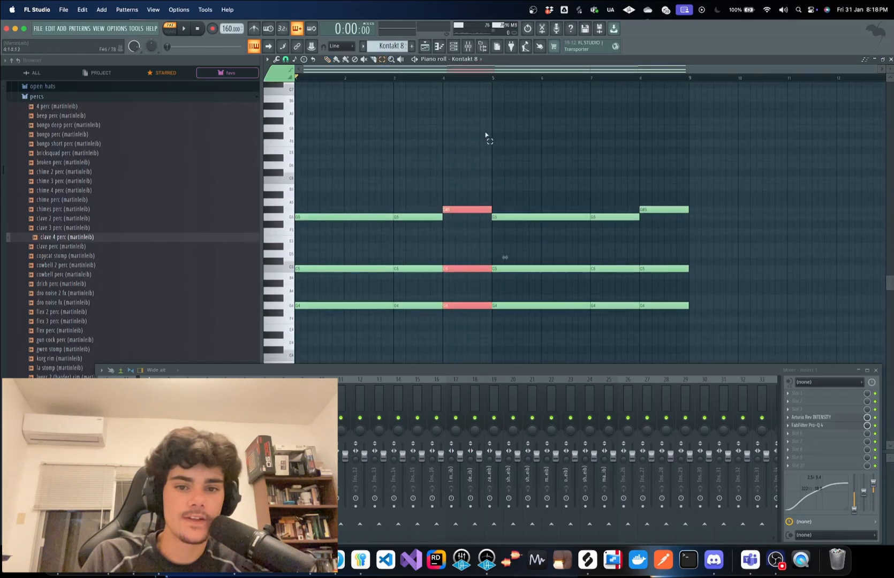
{"action": "left_click_drag", "start_coordinate": [485, 136], "coordinate": [369, 321]}
{"action": "left_click", "coordinate": [442, 202]}
{"action": "scroll", "coordinate": [448, 201], "scroll_direction": "up", "scroll_amount": 2}
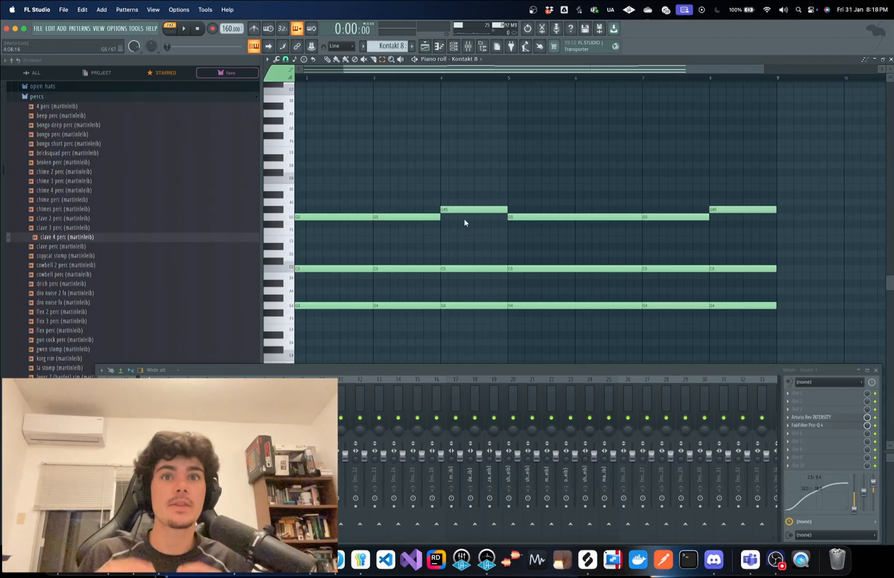
Select all notes in the upper melody line of the Kontakt 8 pattern across its eight bars
{"action": "scroll", "coordinate": [415, 205], "scroll_direction": "down", "scroll_amount": 3}
{"action": "left_click_drag", "start_coordinate": [457, 169], "coordinate": [382, 246]}
{"action": "left_click_drag", "start_coordinate": [675, 155], "coordinate": [297, 247]}
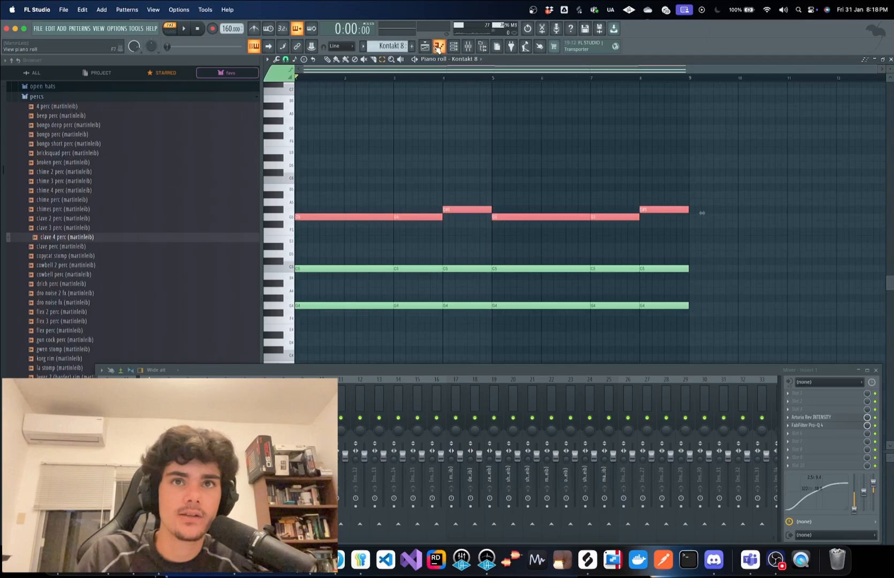
Close the piano roll to return to the playlist and set playback to song mode
{"action": "left_click", "coordinate": [438, 47]}
{"action": "scroll", "coordinate": [383, 92], "scroll_direction": "up", "scroll_amount": 5}
{"action": "key", "text": "l"}
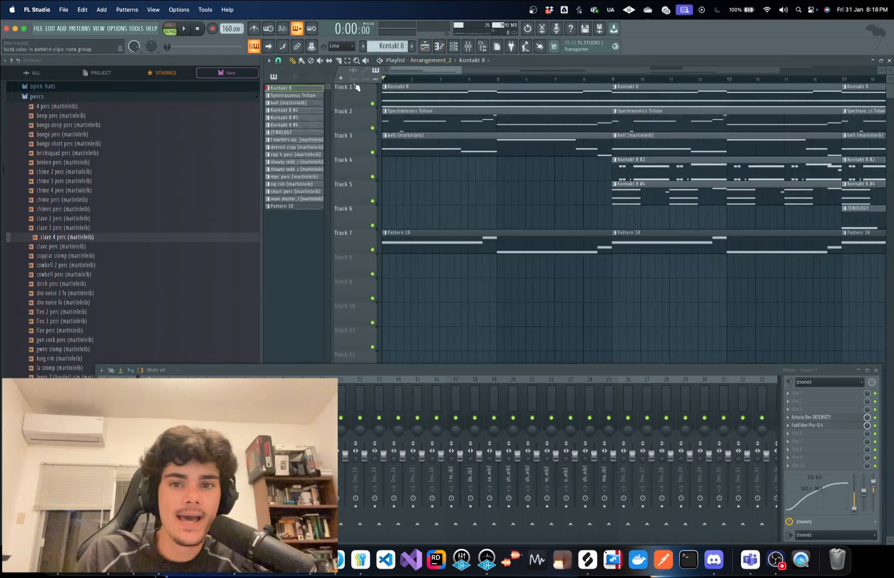
Solo Tracks 1 and 2 in the playlist and select the Spectrasonics Trilian pattern
{"action": "right_click", "coordinate": [373, 127]}
{"action": "left_click", "coordinate": [373, 103]}
{"action": "left_click", "coordinate": [397, 116]}
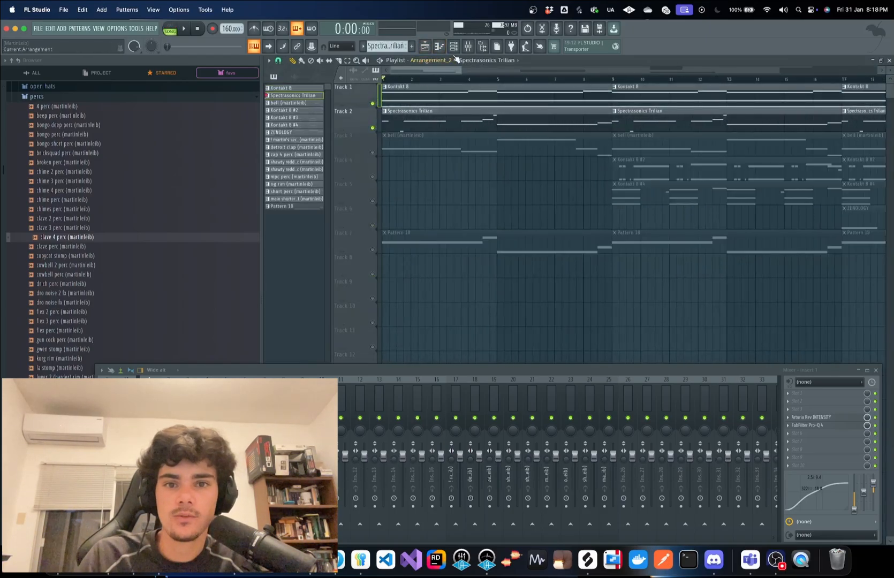
Open the Spectrasonics Trilian instrument to view its loaded bass patch
{"action": "left_click", "coordinate": [453, 47]}
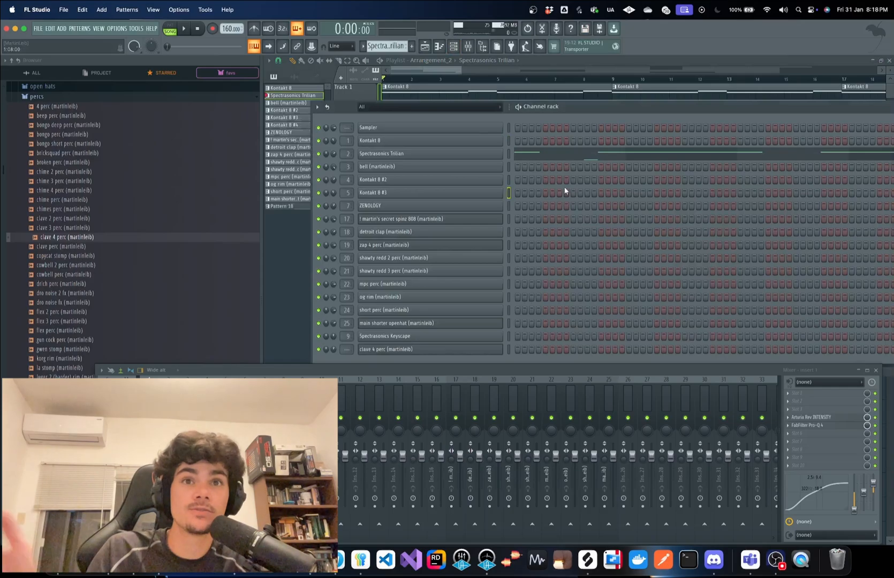
{"action": "left_click", "coordinate": [471, 154]}
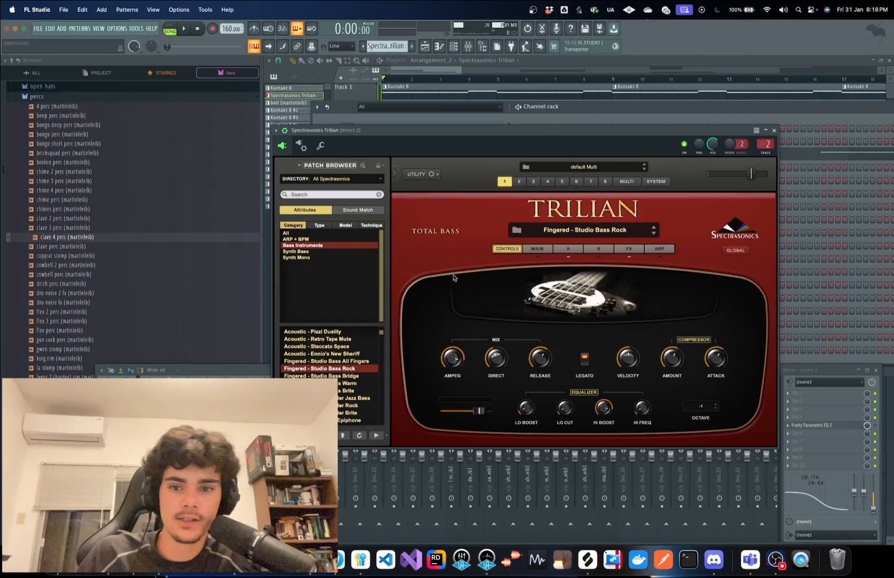
Show the Trilian pattern in the piano roll and play the song to follow its bass notes over eight bars
{"action": "key", "text": "F7"}
{"action": "key", "text": "space"}
{"action": "scroll", "coordinate": [268, 290], "scroll_direction": "up", "scroll_amount": 3}
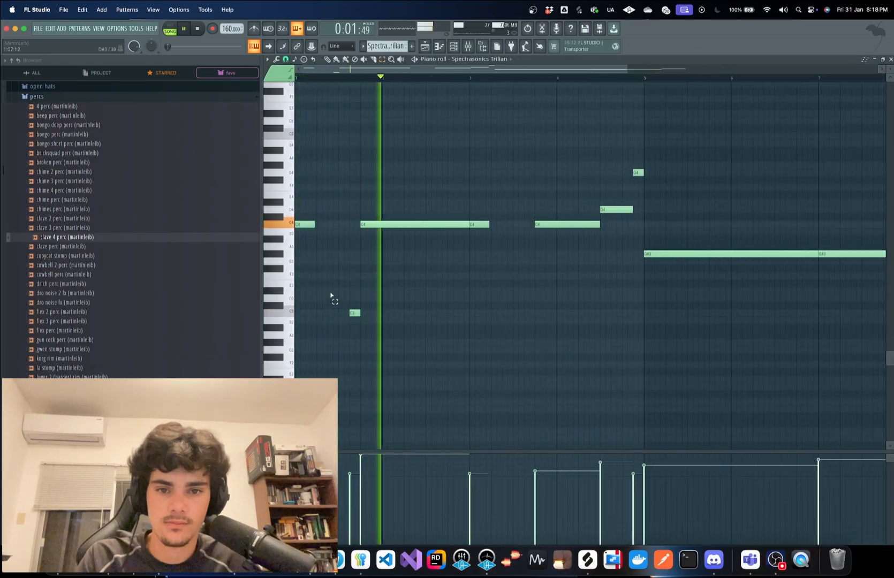
{"action": "scroll", "coordinate": [524, 275], "scroll_direction": "down", "scroll_amount": 1}
{"action": "scroll", "coordinate": [552, 276], "scroll_direction": "up", "scroll_amount": 1}
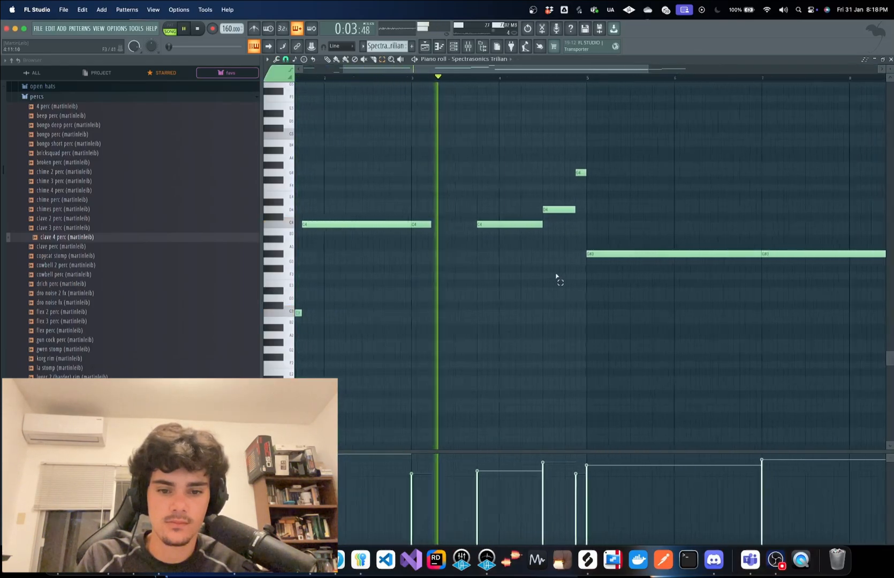
{"action": "scroll", "coordinate": [573, 267], "scroll_direction": "up", "scroll_amount": 1}
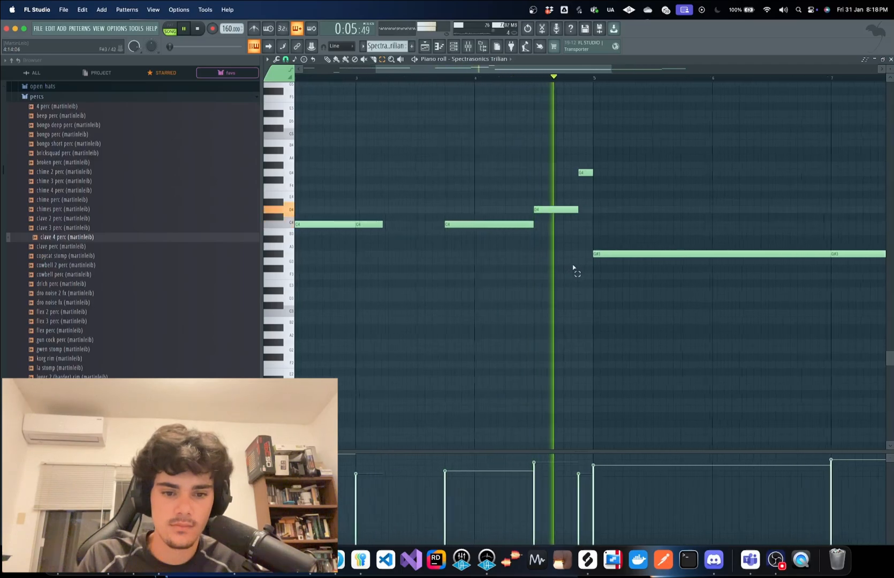
{"action": "scroll", "coordinate": [574, 269], "scroll_direction": "down", "scroll_amount": 3}
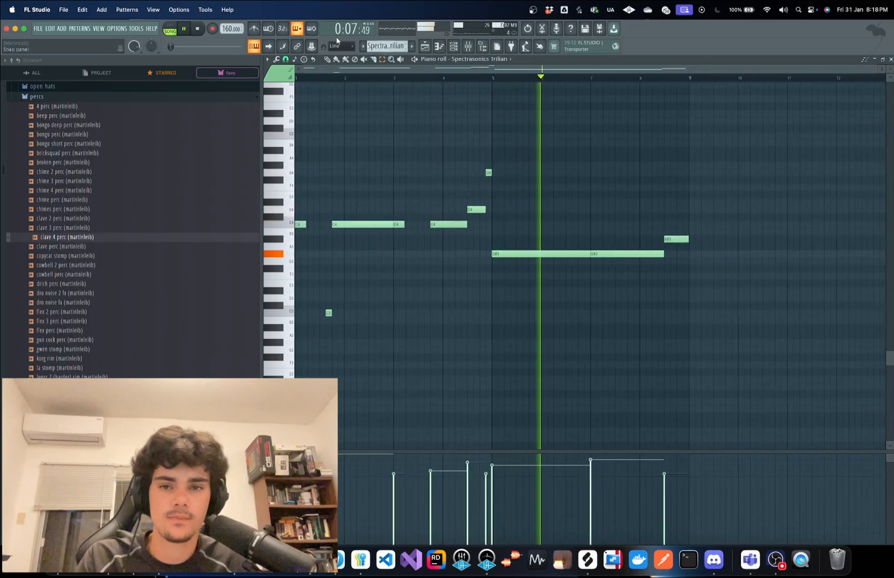
{"action": "scroll", "coordinate": [720, 258], "scroll_direction": "down", "scroll_amount": 1}
{"action": "scroll", "coordinate": [716, 252], "scroll_direction": "up", "scroll_amount": 1}
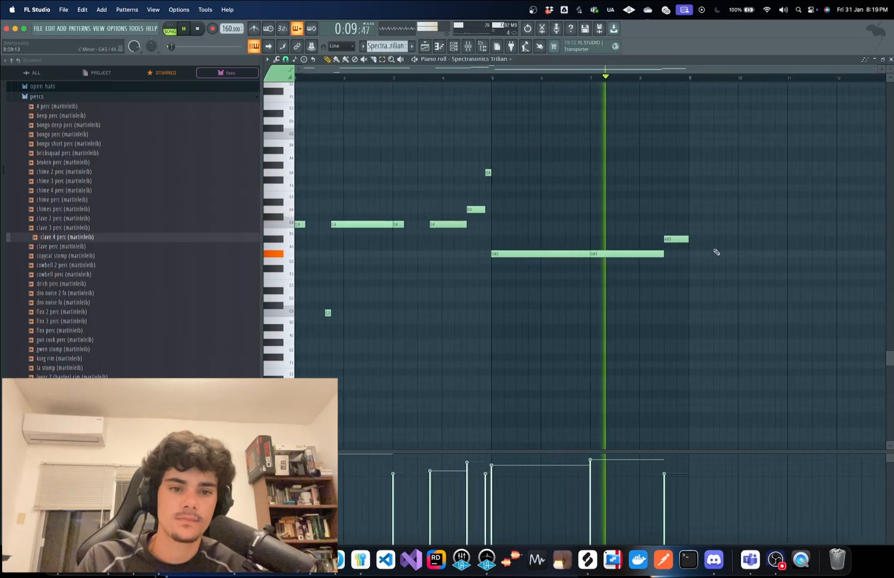
{"action": "scroll", "coordinate": [697, 248], "scroll_direction": "up", "scroll_amount": 1}
{"action": "scroll", "coordinate": [696, 252], "scroll_direction": "down", "scroll_amount": 1}
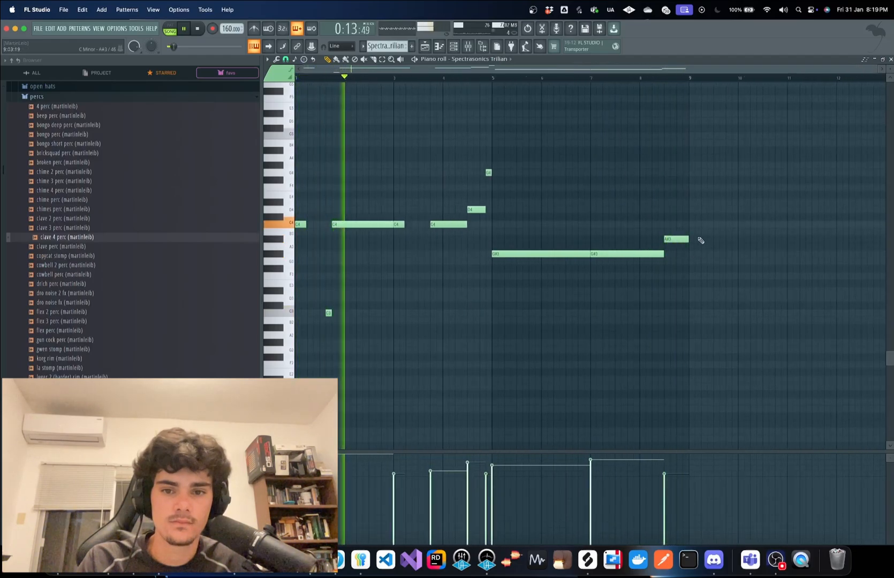
{"action": "key", "text": "space"}
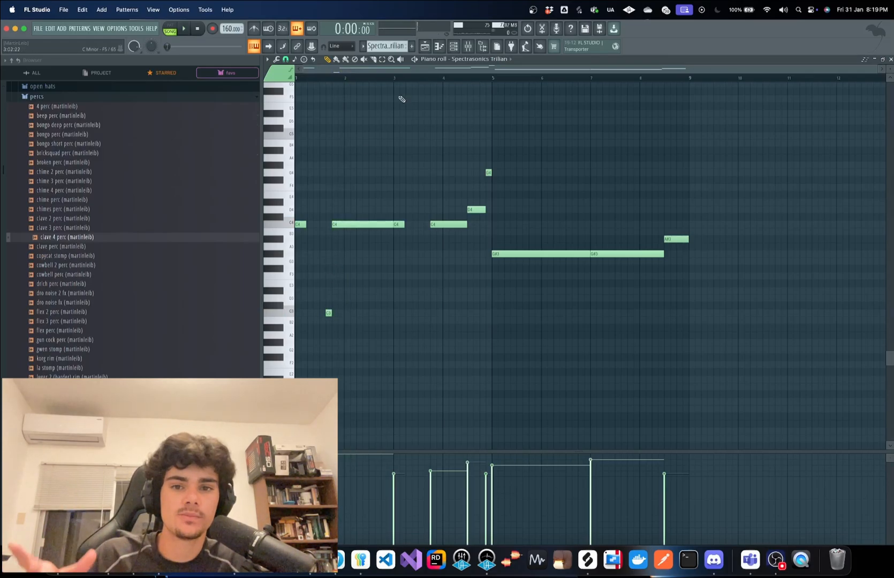
Select the long C4 note that starts near the end of bar 1 in the Trilian pattern
{"action": "double_click", "coordinate": [382, 59]}
{"action": "left_click", "coordinate": [739, 361]}
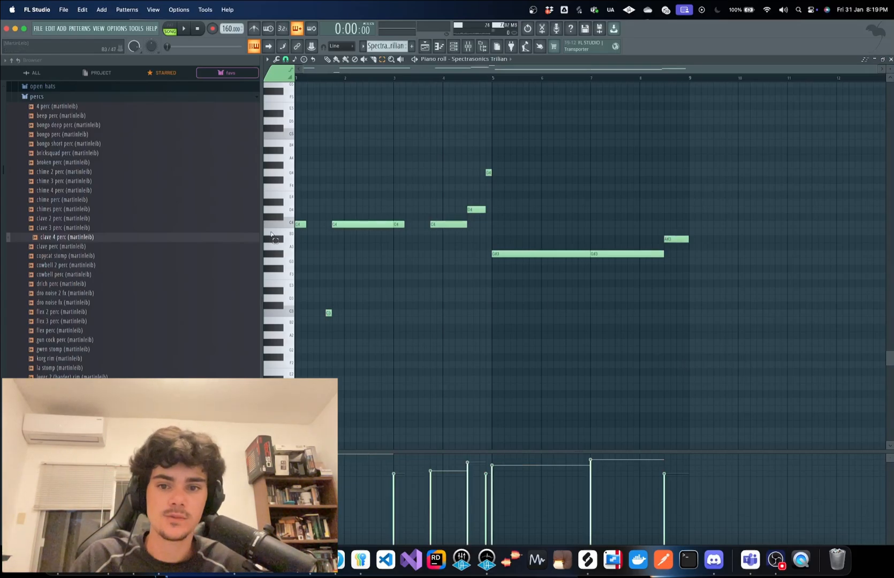
{"action": "scroll", "coordinate": [284, 249], "scroll_direction": "up", "scroll_amount": 5}
{"action": "left_click_drag", "start_coordinate": [416, 254], "coordinate": [417, 175]}
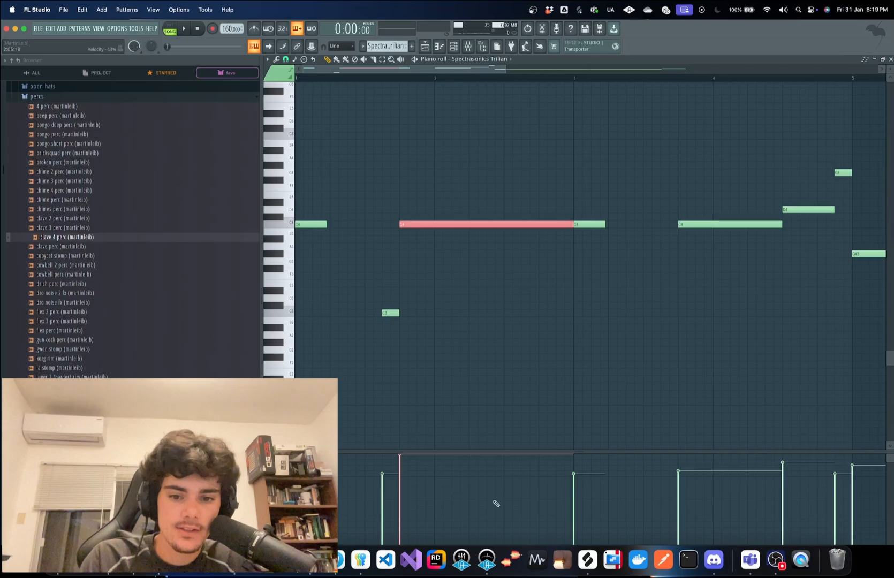
Check the long C4 note's properties and play the Trilian pattern from the start of that note
{"action": "scroll", "coordinate": [414, 152], "scroll_direction": "up", "scroll_amount": 3}
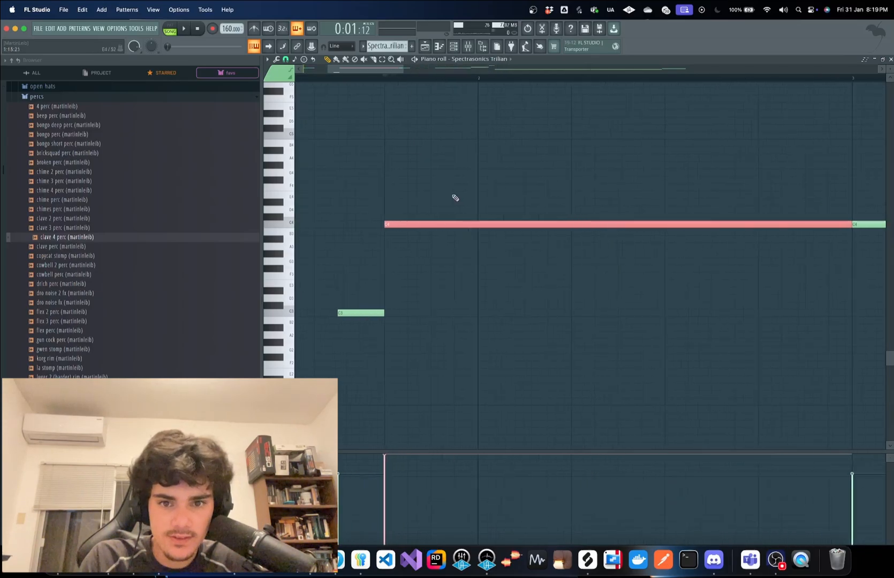
{"action": "double_click", "coordinate": [443, 224]}
{"action": "left_click", "coordinate": [496, 337]}
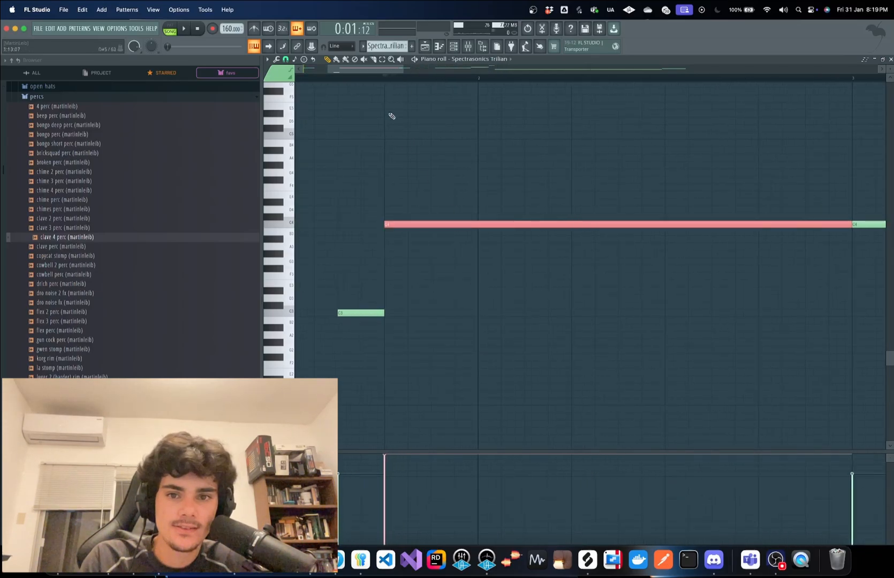
{"action": "left_click", "coordinate": [393, 80]}
{"action": "key", "text": "space"}
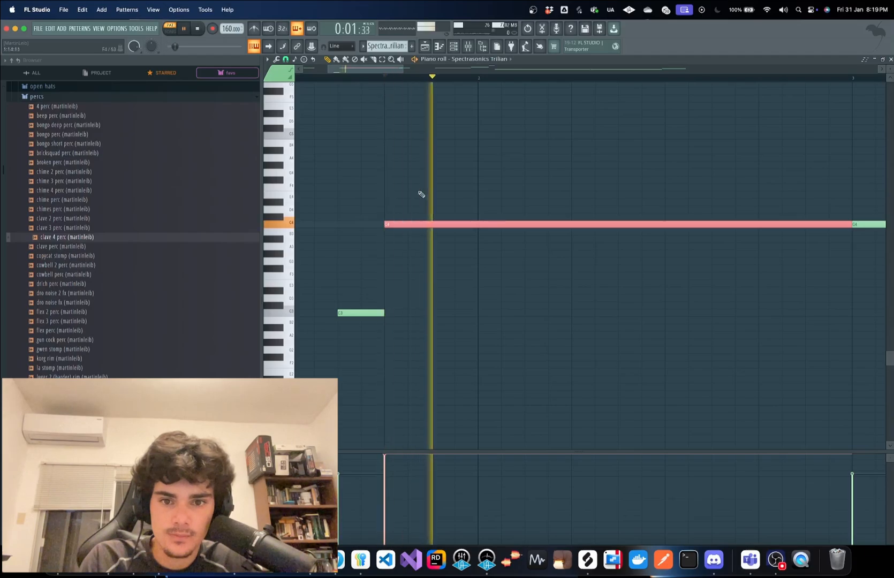
Try a lower velocity on the long C4 note in bar 1 and play the pattern from that note
{"action": "scroll", "coordinate": [415, 204], "scroll_direction": "down", "scroll_amount": 4}
{"action": "key", "text": "space"}
{"action": "left_click", "coordinate": [416, 216]}
{"action": "right_click", "coordinate": [417, 217]}
{"action": "double_click", "coordinate": [414, 224]}
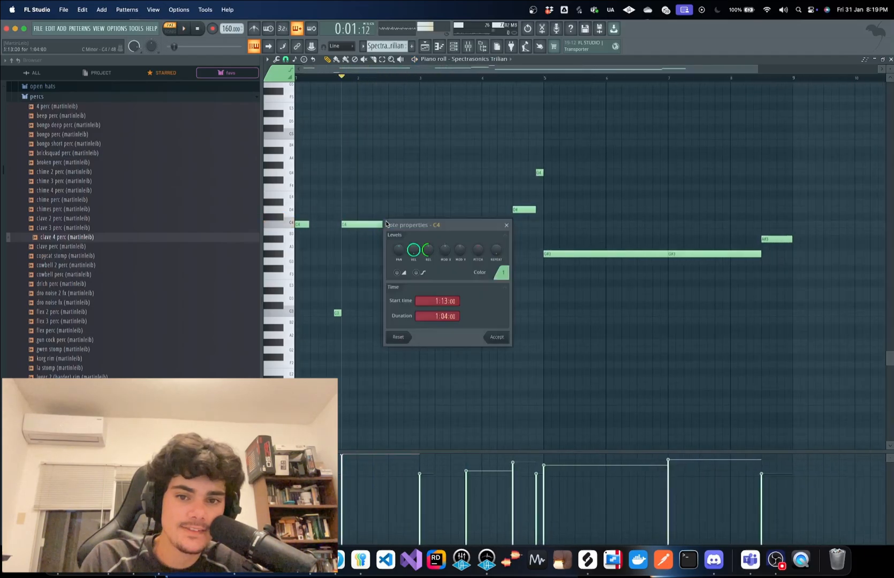
{"action": "left_click", "coordinate": [495, 337]}
{"action": "key", "text": "space"}
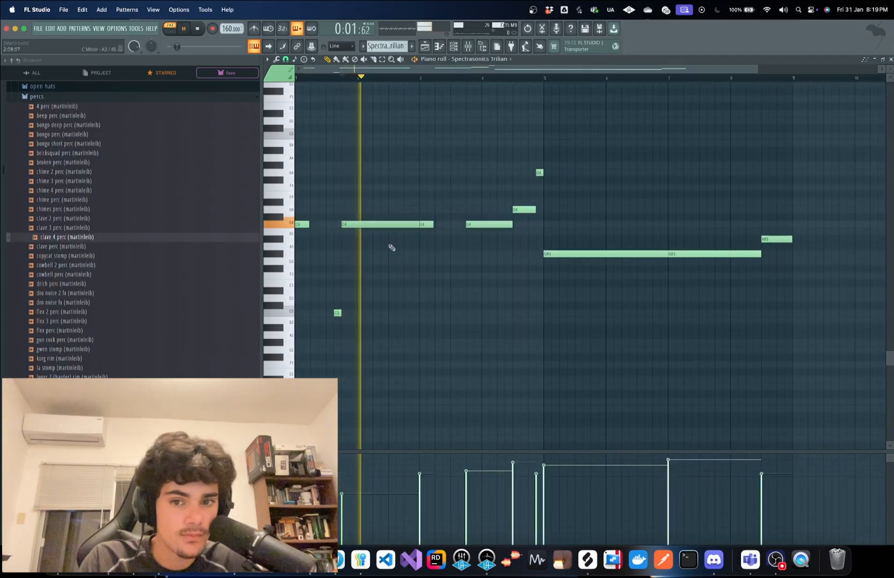
Stop playback and set the long C4 note's velocity back to 100%
{"action": "key", "text": "space"}
{"action": "double_click", "coordinate": [387, 226]}
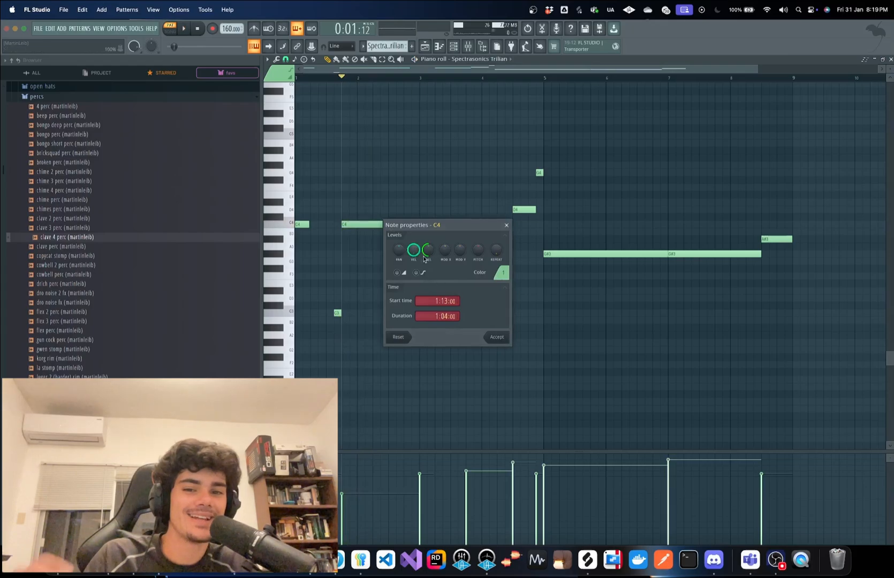
{"action": "left_click", "coordinate": [497, 337]}
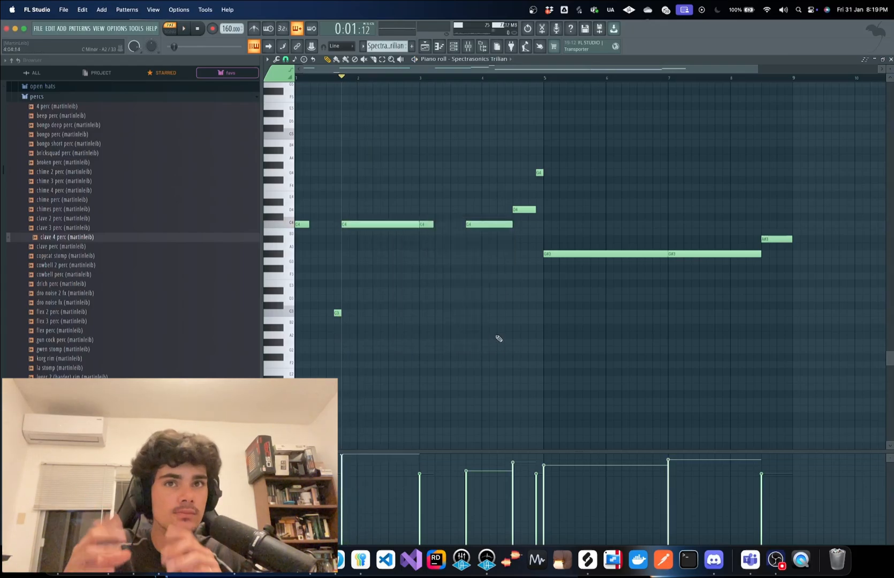
Try the bass line without the short C3 note before the long C4, playing it from partway through bar 1
{"action": "scroll", "coordinate": [335, 114], "scroll_direction": "up", "scroll_amount": 2}
{"action": "left_click", "coordinate": [329, 77]}
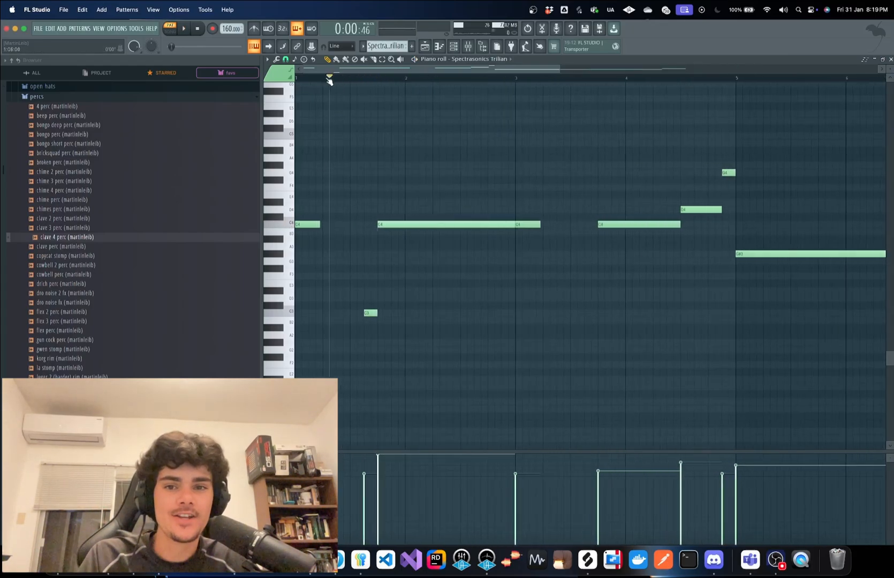
{"action": "right_click", "coordinate": [369, 313]}
{"action": "key", "text": "space"}
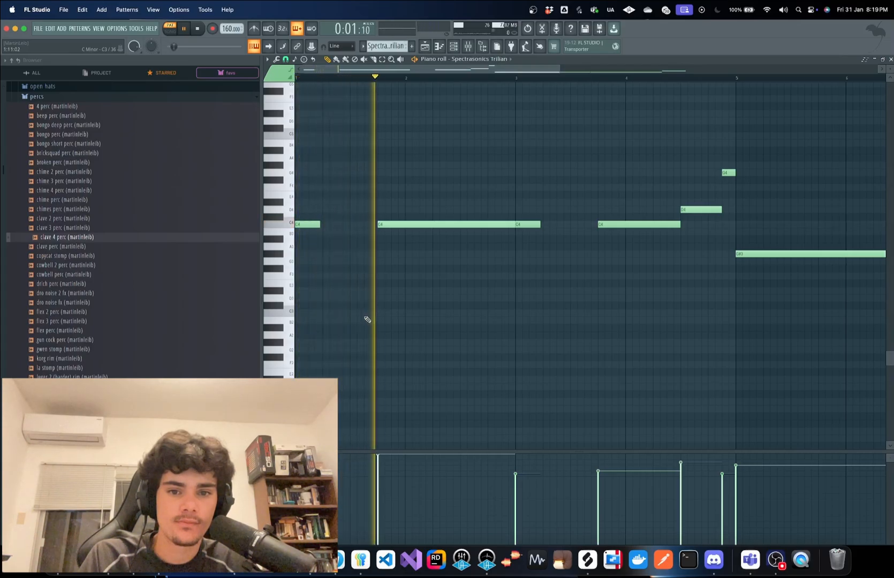
{"action": "key", "text": "space"}
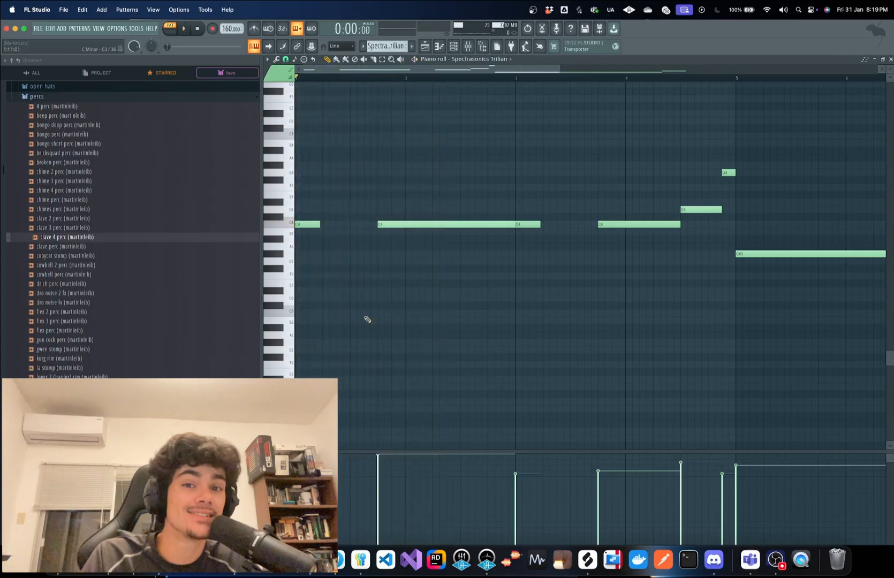
Undo the deletion of the short C3 note in bar 1 of the Trilian pattern
{"action": "key", "text": "super+z"}
{"action": "scroll", "coordinate": [393, 291], "scroll_direction": "down", "scroll_amount": 4}
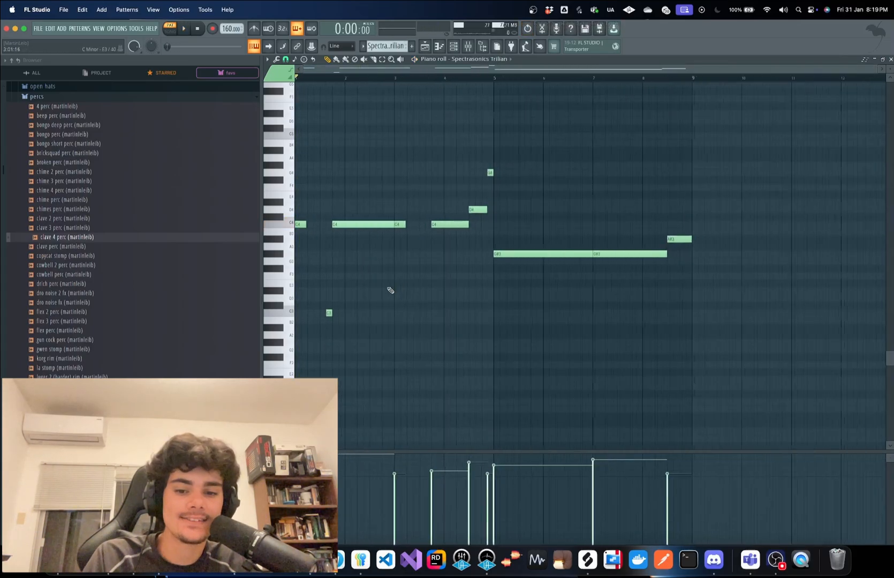
{"action": "scroll", "coordinate": [390, 292], "scroll_direction": "up", "scroll_amount": 6}
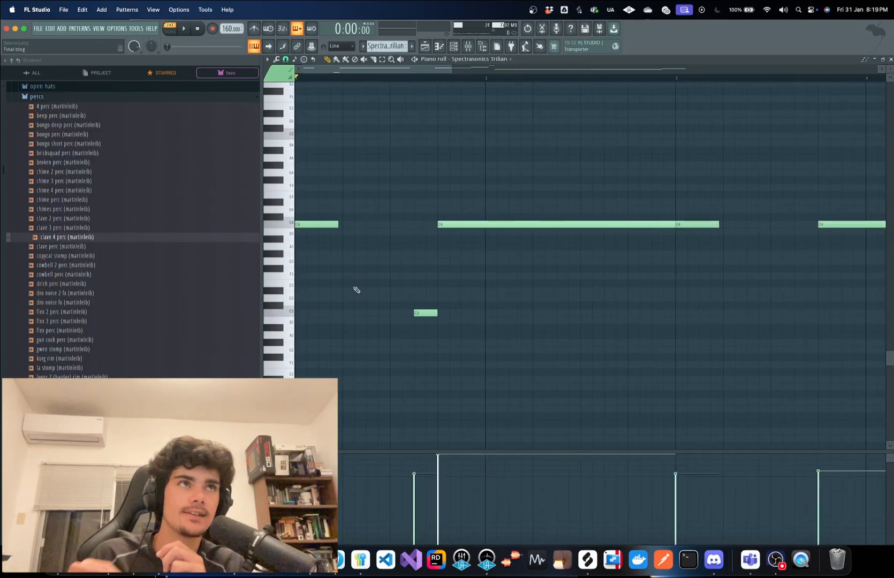
Play the whole Trilian bass pattern from the start in two passes, following its notes across the eight bars
{"action": "key", "text": "space"}
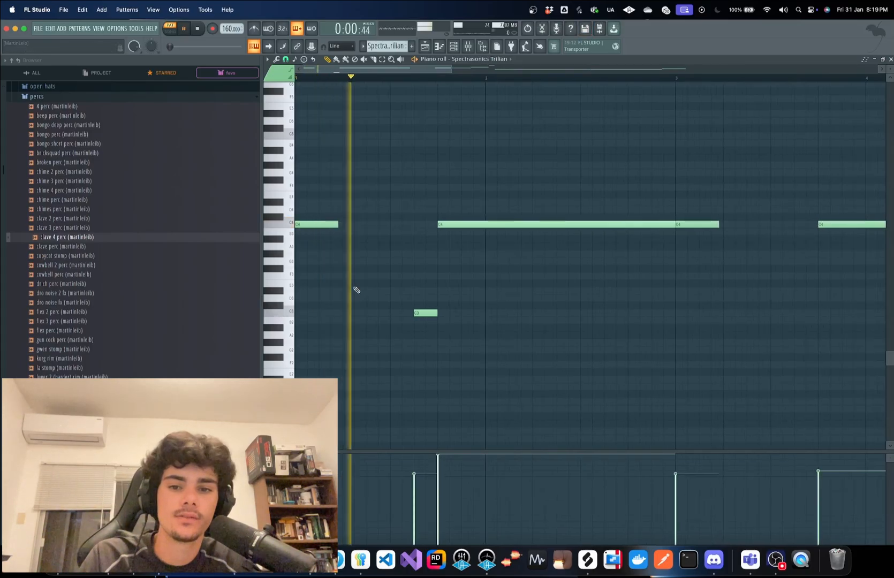
{"action": "scroll", "coordinate": [357, 286], "scroll_direction": "down", "scroll_amount": 3}
{"action": "scroll", "coordinate": [402, 275], "scroll_direction": "up", "scroll_amount": 3}
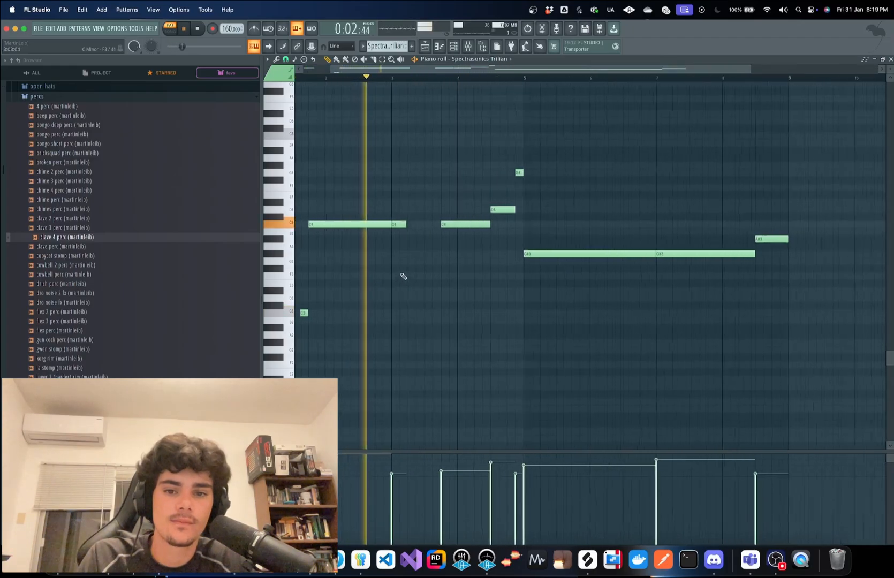
{"action": "scroll", "coordinate": [497, 251], "scroll_direction": "up", "scroll_amount": 1}
{"action": "scroll", "coordinate": [494, 252], "scroll_direction": "up", "scroll_amount": 1}
{"action": "scroll", "coordinate": [503, 255], "scroll_direction": "up", "scroll_amount": 1}
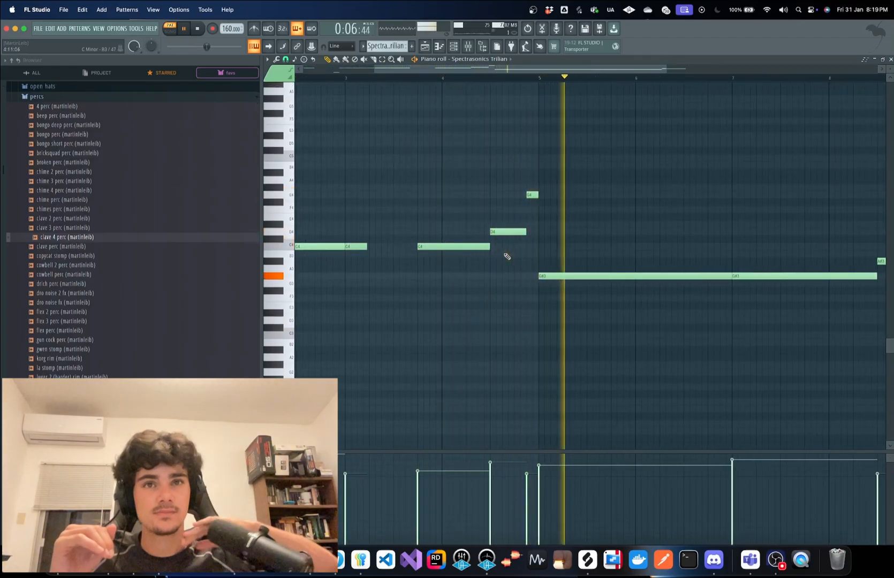
{"action": "scroll", "coordinate": [507, 256], "scroll_direction": "down", "scroll_amount": 3}
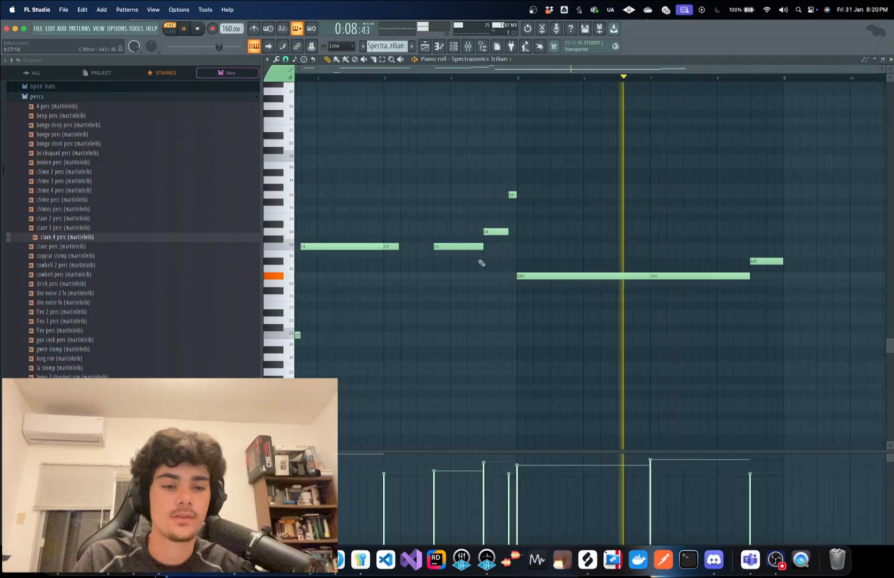
{"action": "scroll", "coordinate": [765, 353], "scroll_direction": "up", "scroll_amount": 2}
{"action": "scroll", "coordinate": [764, 352], "scroll_direction": "down", "scroll_amount": 1}
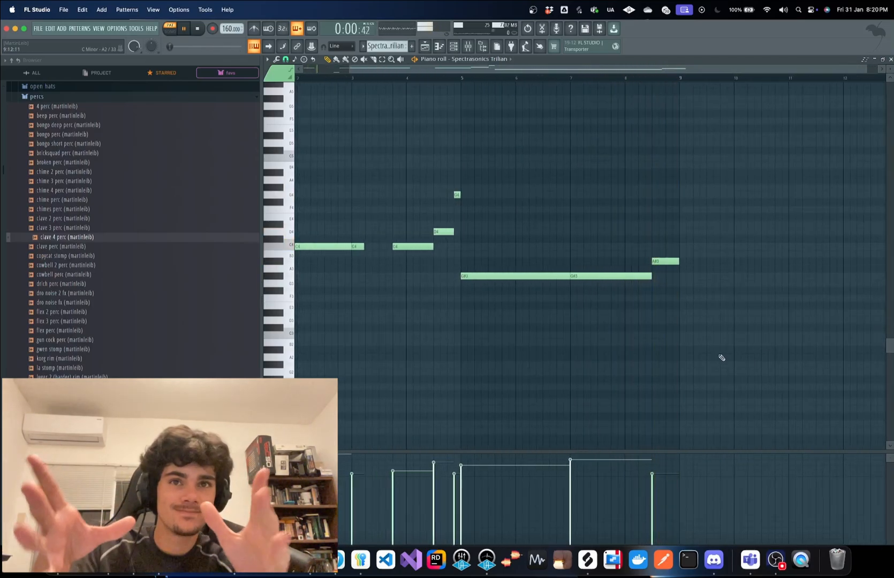
{"action": "scroll", "coordinate": [721, 358], "scroll_direction": "down", "scroll_amount": 1}
{"action": "key", "text": "space"}
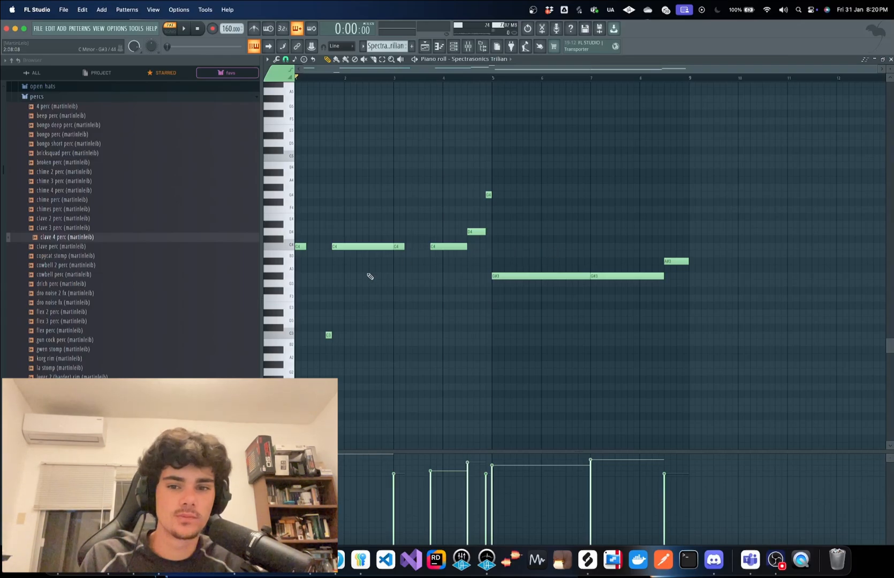
{"action": "key", "text": "space"}
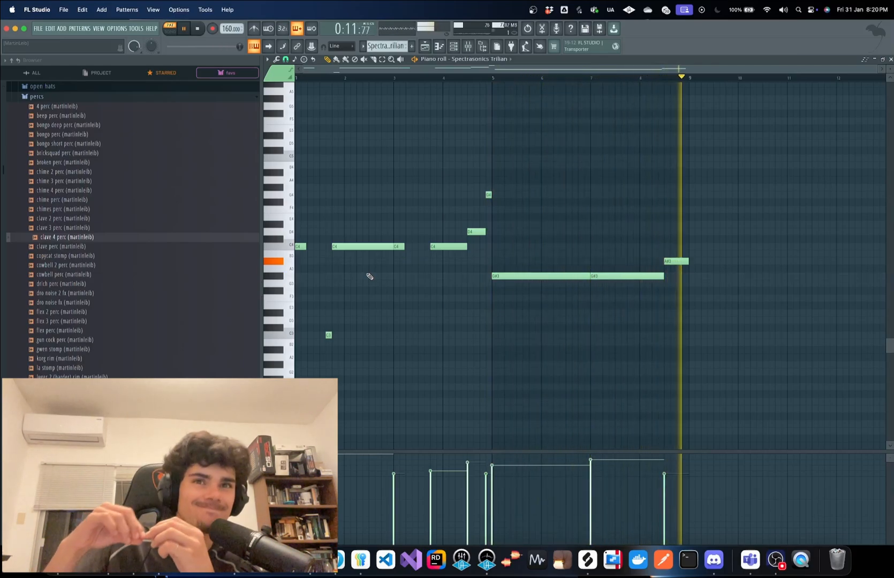
{"action": "key", "text": "space"}
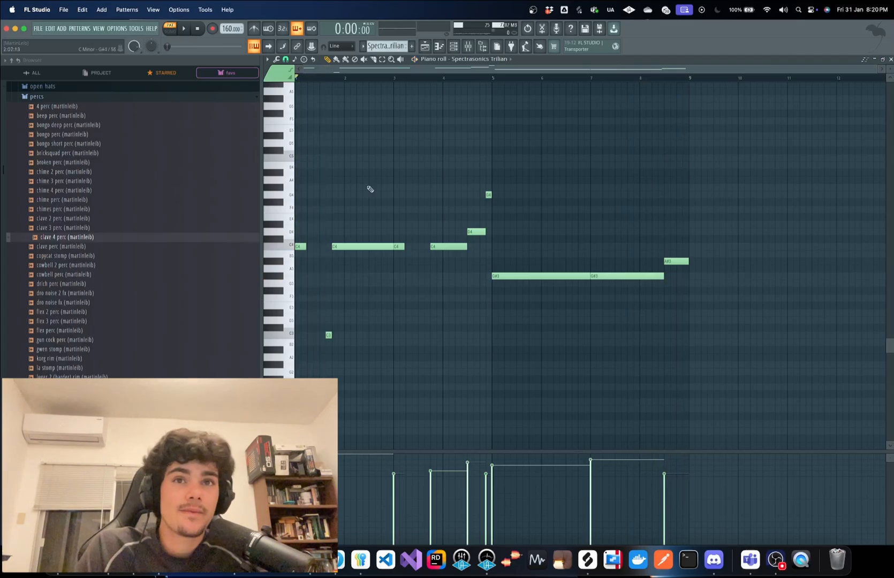
Return to the playlist, switch to song mode and play the arrangement with only Tracks 1 and 2 audible
{"action": "left_click", "coordinate": [424, 46]}
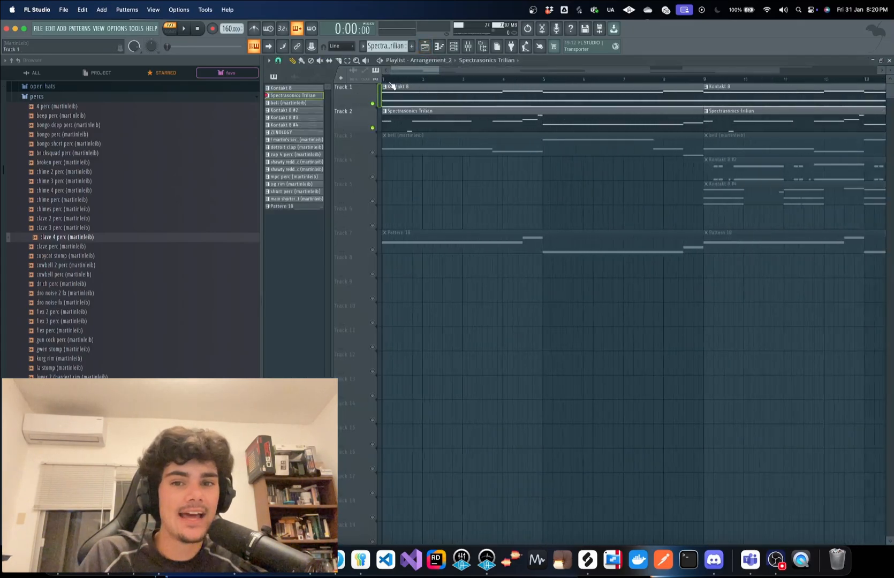
{"action": "key", "text": "l"}
{"action": "key", "text": "space"}
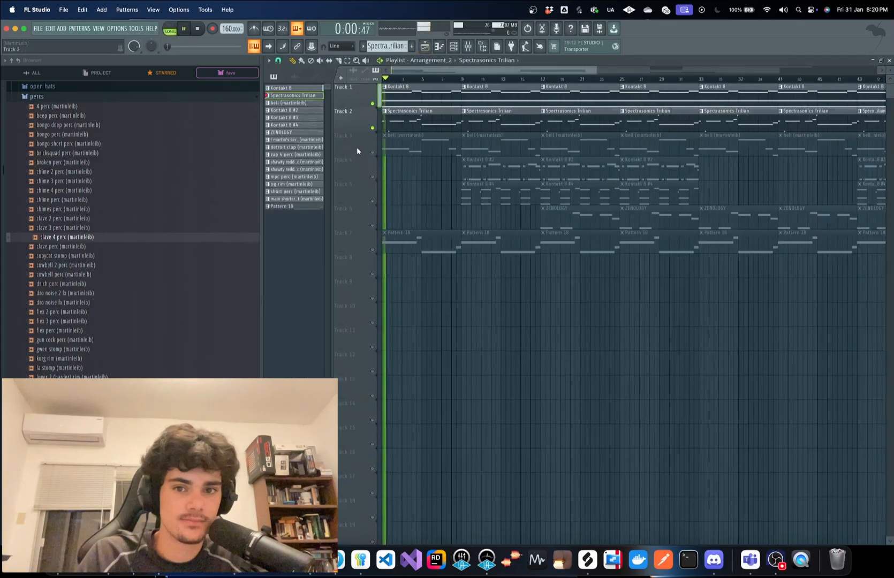
{"action": "scroll", "coordinate": [358, 150], "scroll_direction": "up", "scroll_amount": 4}
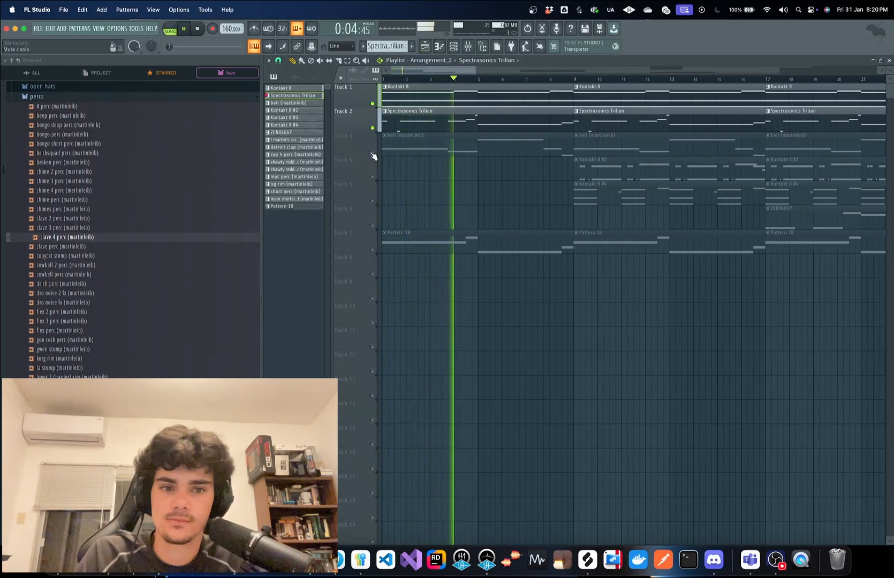
Unmute Track 3 and play its bell pattern from the start with the piano roll open
{"action": "scroll", "coordinate": [380, 155], "scroll_direction": "down", "scroll_amount": 3}
{"action": "scroll", "coordinate": [395, 162], "scroll_direction": "down", "scroll_amount": 3}
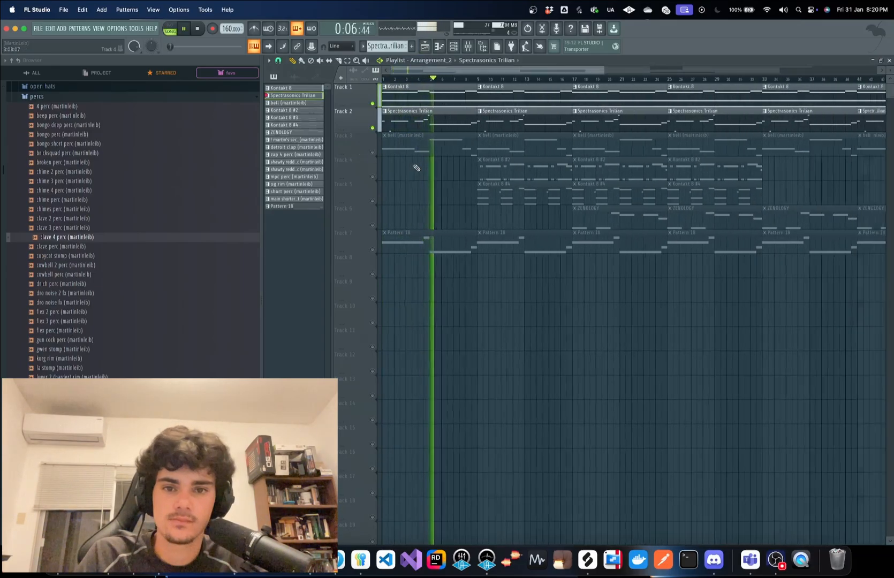
{"action": "scroll", "coordinate": [369, 173], "scroll_direction": "up", "scroll_amount": 3}
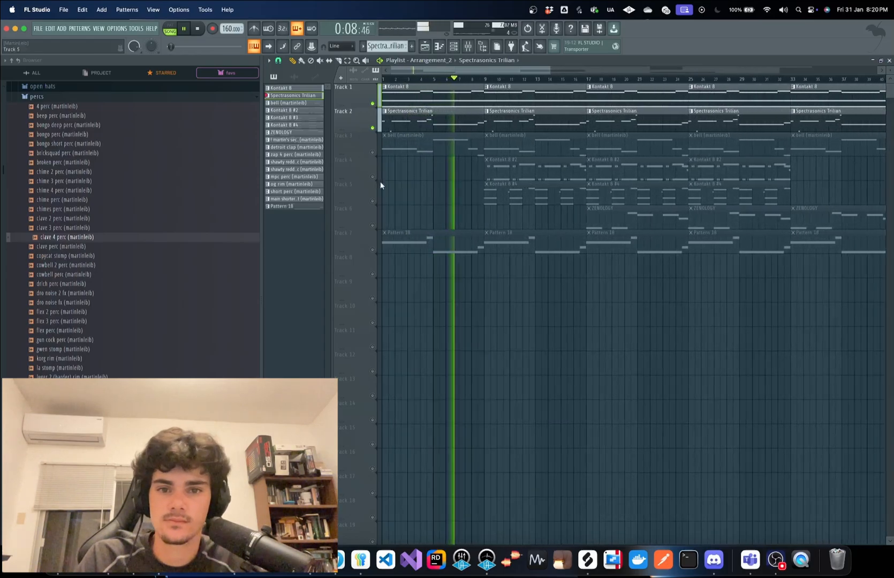
{"action": "key", "text": "space"}
{"action": "double_click", "coordinate": [383, 152]}
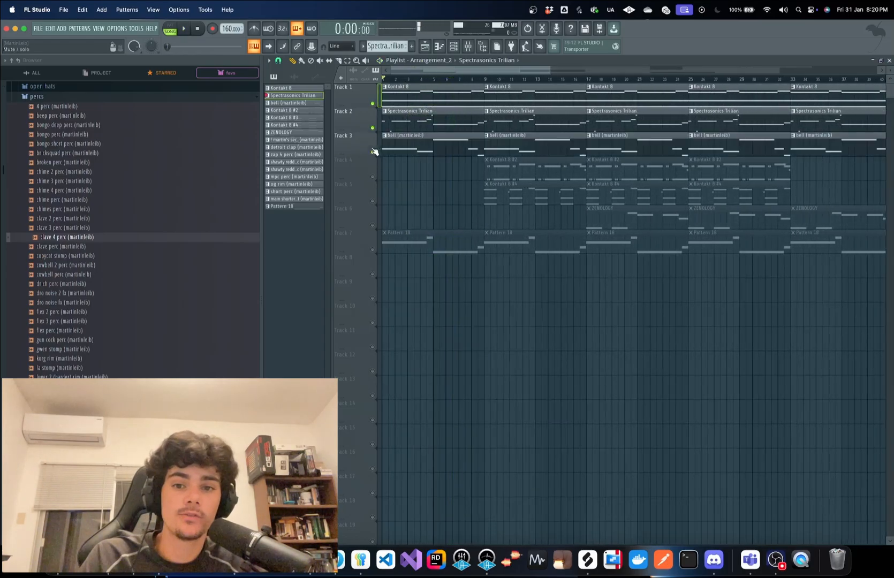
{"action": "key", "text": "space"}
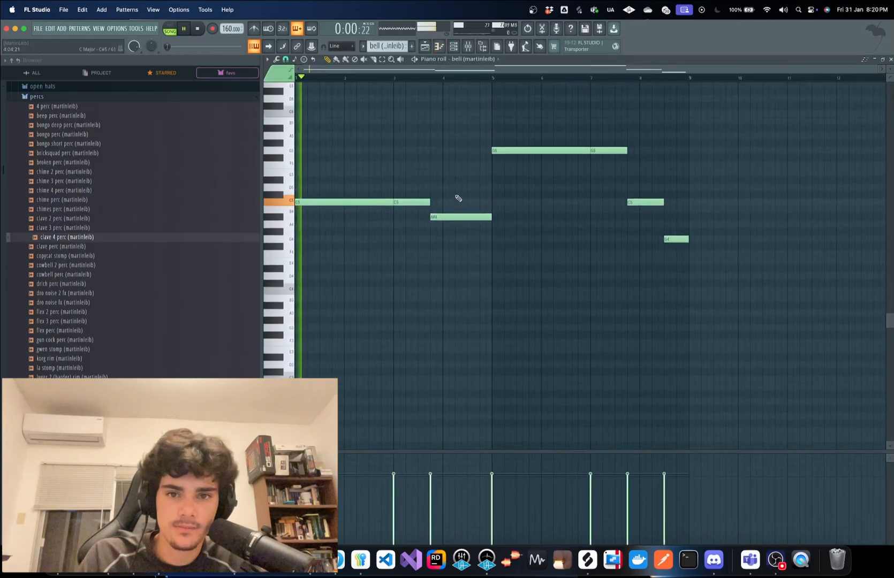
Inspect the Arturia Delay TAPE-201 effect on the bell's mixer insert while the melody plays, and stop playback
{"action": "key", "text": "F9"}
{"action": "left_click", "coordinate": [188, 455]}
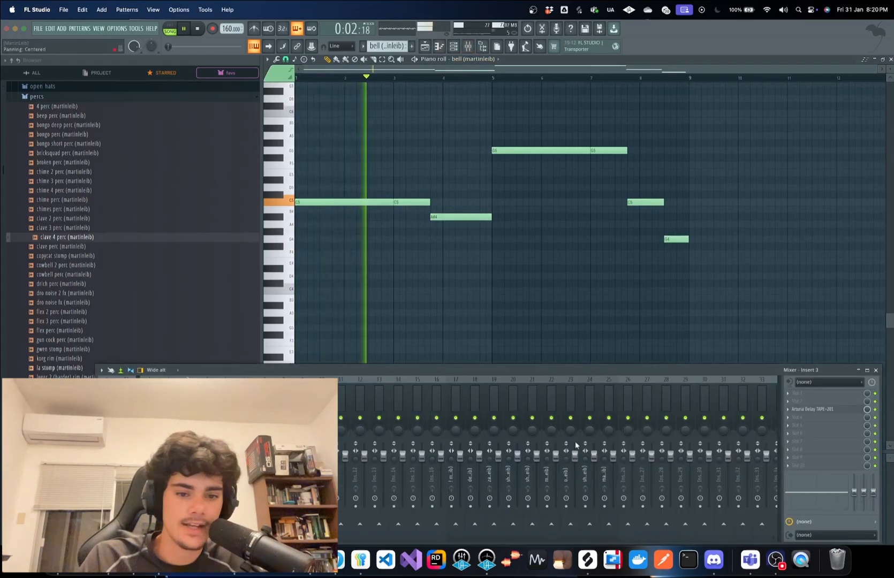
{"action": "left_click", "coordinate": [834, 411]}
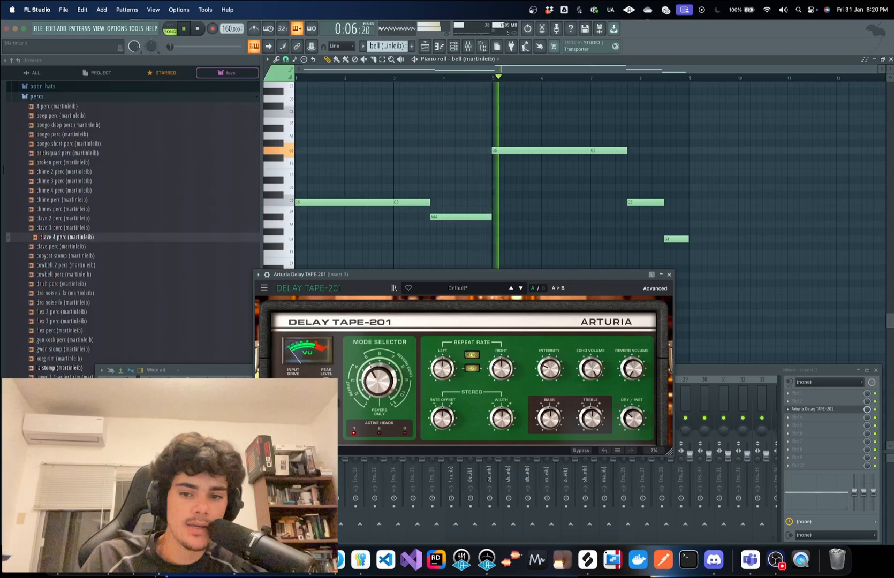
{"action": "left_click", "coordinate": [669, 274]}
{"action": "scroll", "coordinate": [714, 285], "scroll_direction": "up", "scroll_amount": 2}
{"action": "left_click", "coordinate": [876, 371]}
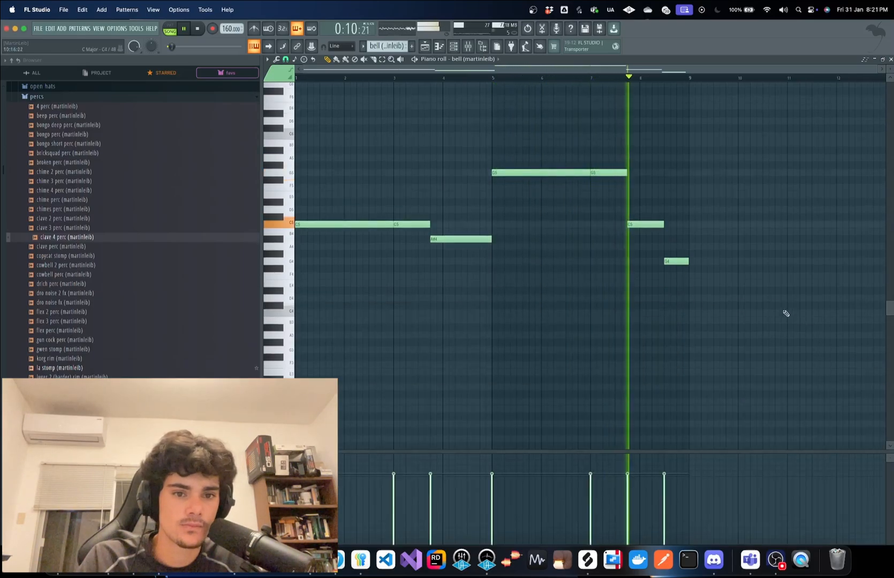
{"action": "key", "text": "space"}
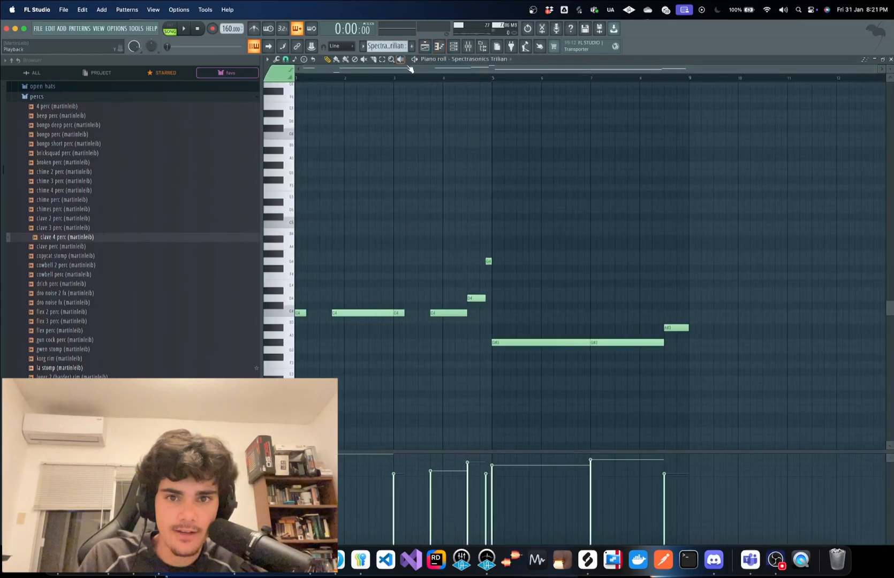
Compare the Trilian pattern's C4 and D4 notes around bar 4 with the bell melody's A#4 note, and return to the playlist
{"action": "left_click_drag", "start_coordinate": [421, 301], "coordinate": [214, 365]}
{"action": "left_click_drag", "start_coordinate": [502, 295], "coordinate": [462, 321]}
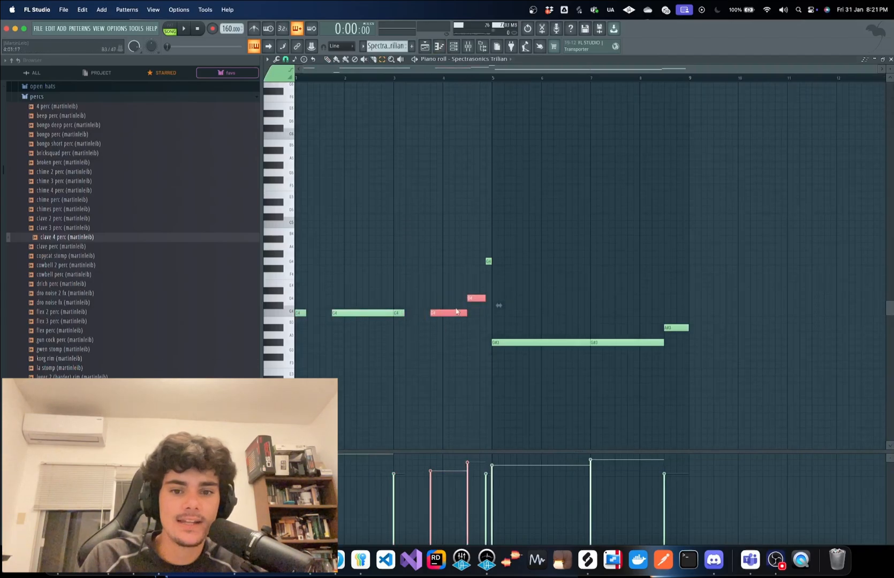
{"action": "left_click", "coordinate": [424, 47]}
{"action": "double_click", "coordinate": [465, 144]}
{"action": "scroll", "coordinate": [475, 214], "scroll_direction": "left", "scroll_amount": 2}
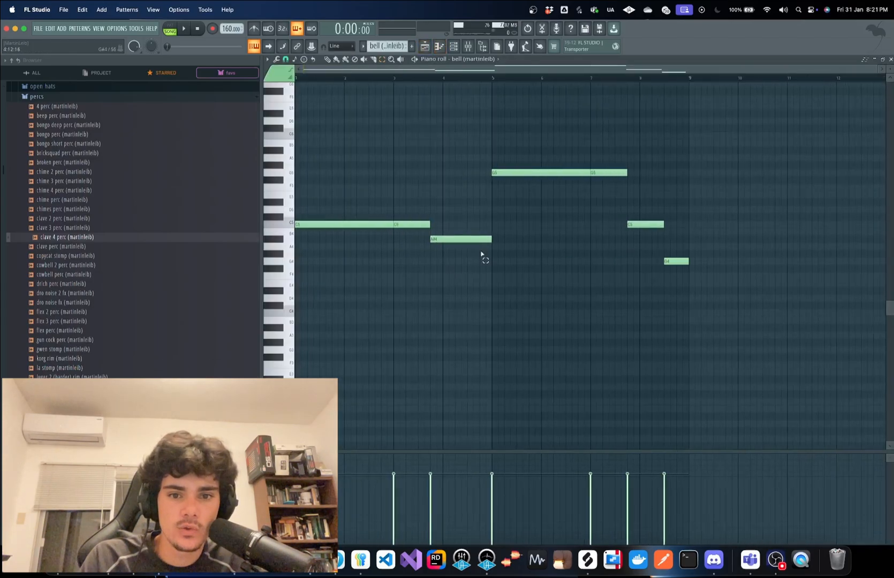
{"action": "scroll", "coordinate": [480, 252], "scroll_direction": "up", "scroll_amount": 3}
{"action": "left_click_drag", "start_coordinate": [480, 252], "coordinate": [471, 227]}
{"action": "left_click", "coordinate": [426, 48]}
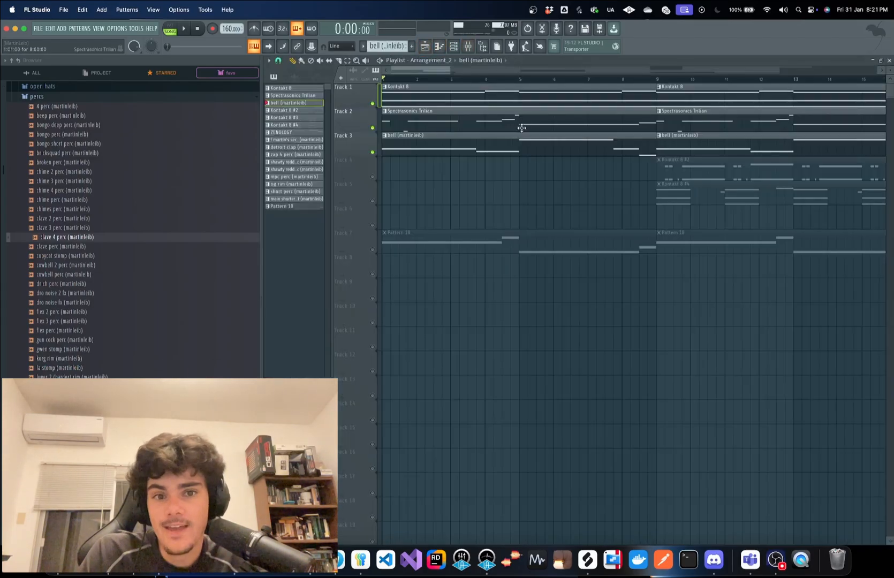
Unmute Track 7 and play the arrangement from bar 1
{"action": "scroll", "coordinate": [424, 79], "scroll_direction": "down", "scroll_amount": 3}
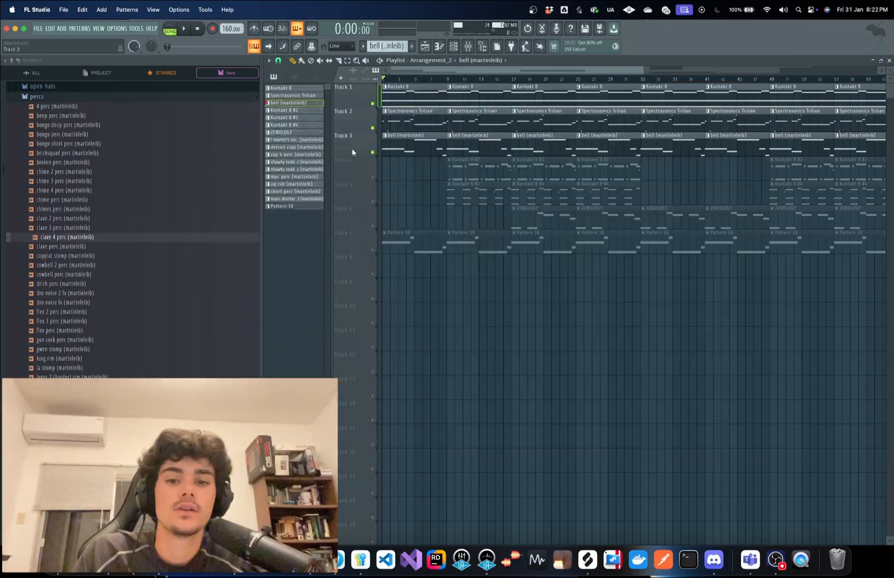
{"action": "scroll", "coordinate": [351, 154], "scroll_direction": "up", "scroll_amount": 4}
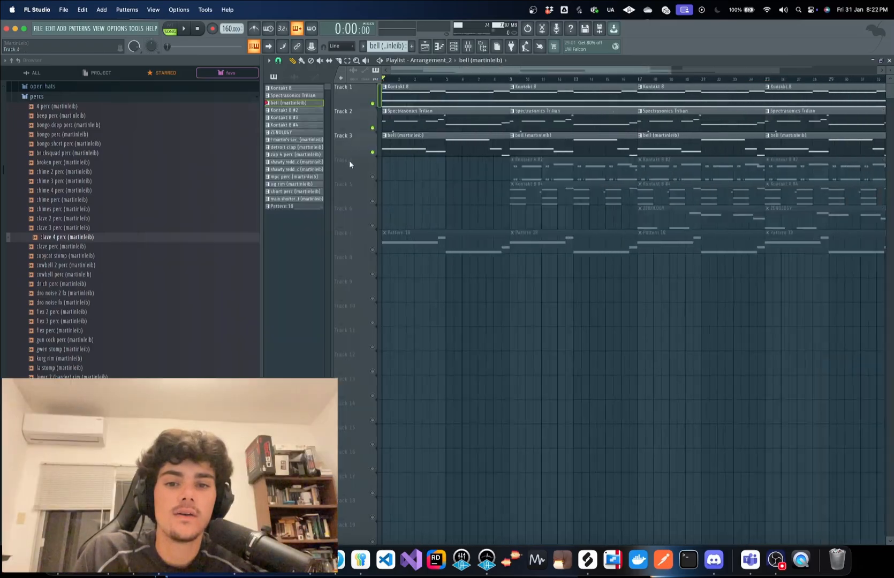
{"action": "scroll", "coordinate": [349, 160], "scroll_direction": "down", "scroll_amount": 5}
{"action": "scroll", "coordinate": [369, 95], "scroll_direction": "up", "scroll_amount": 1}
{"action": "scroll", "coordinate": [389, 80], "scroll_direction": "up", "scroll_amount": 4}
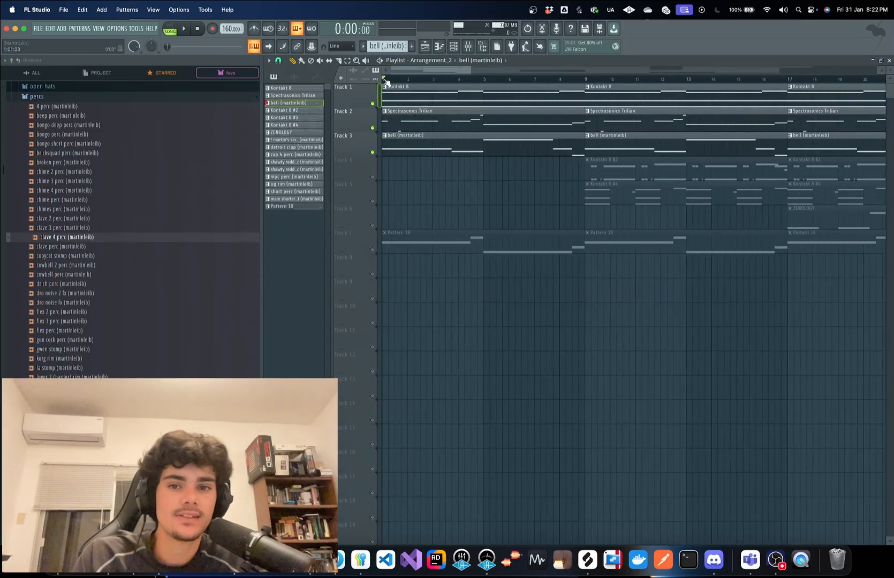
{"action": "mouse_move", "coordinate": [385, 81]}
{"action": "left_mouse_down"}
{"action": "mouse_move", "coordinate": [570, 79]}
{"action": "mouse_move", "coordinate": [381, 80]}
{"action": "left_mouse_up"}
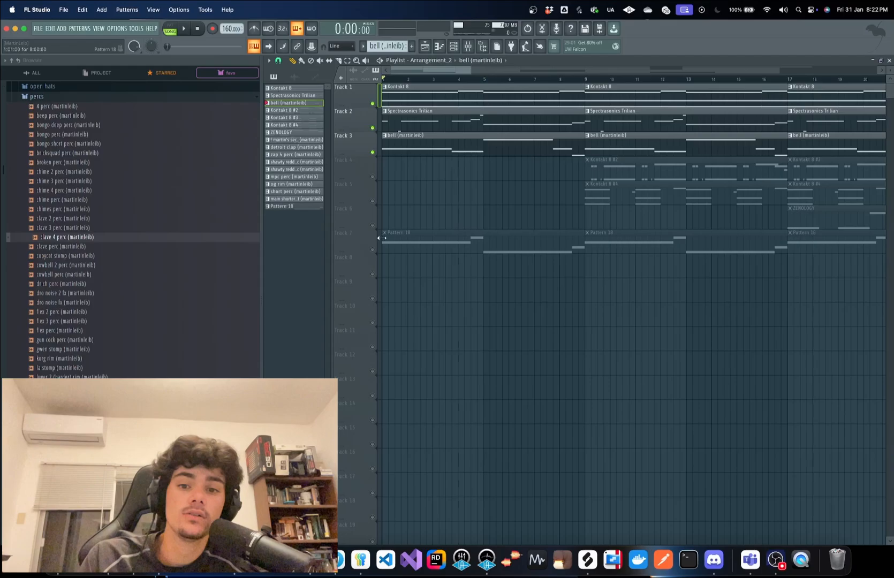
{"action": "left_click", "coordinate": [373, 251]}
{"action": "scroll", "coordinate": [373, 251], "scroll_direction": "down", "scroll_amount": 4}
{"action": "key", "text": "space"}
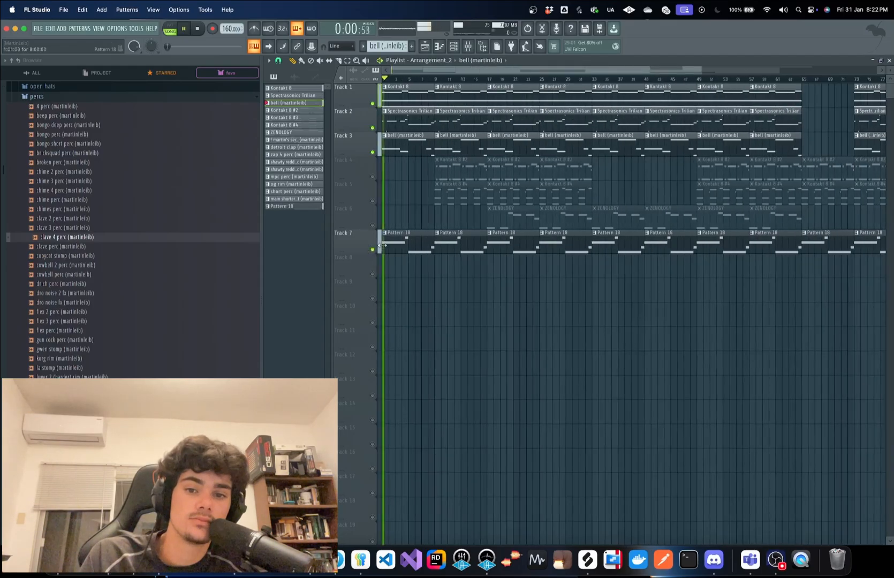
Examine Pattern 18's notes and its Spectrasonics Keyscape piano preset during playback, and return to the playlist
{"action": "double_click", "coordinate": [383, 246]}
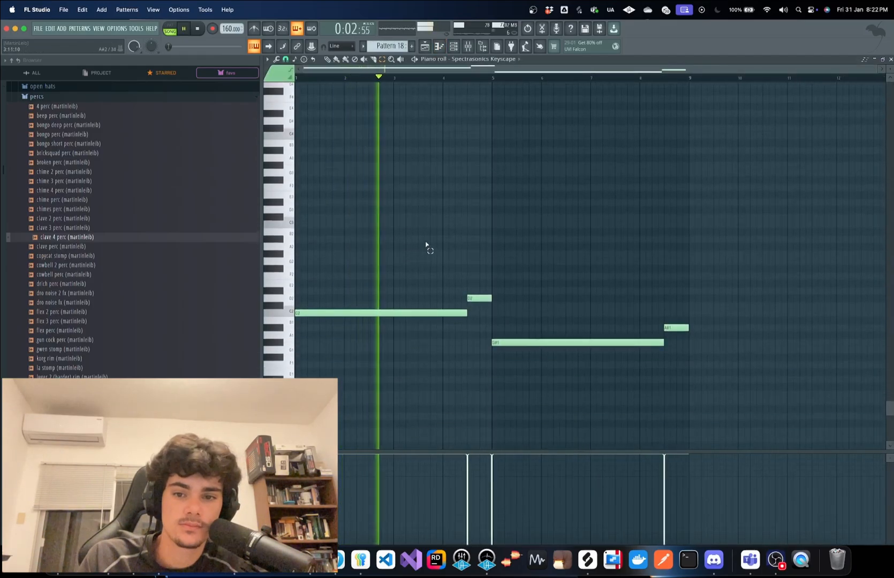
{"action": "key", "text": "F6"}
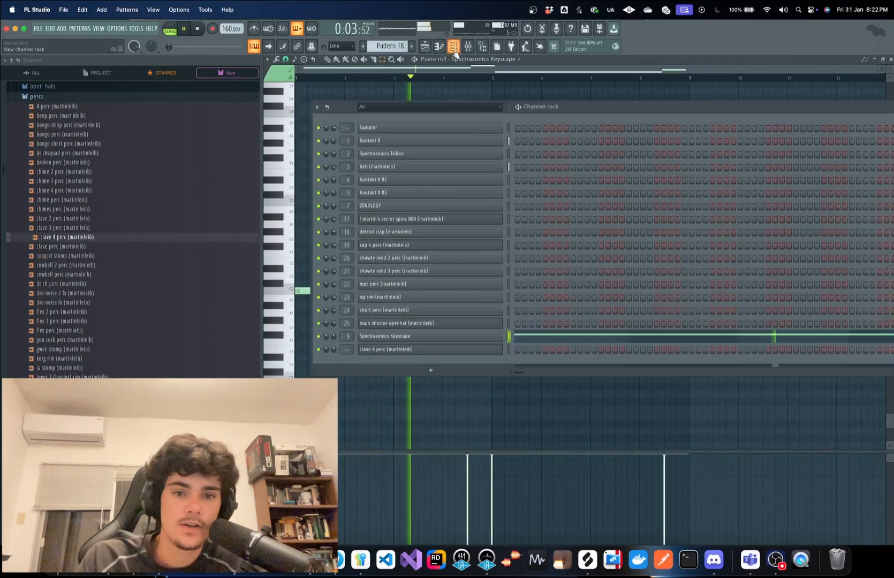
{"action": "left_click", "coordinate": [460, 334]}
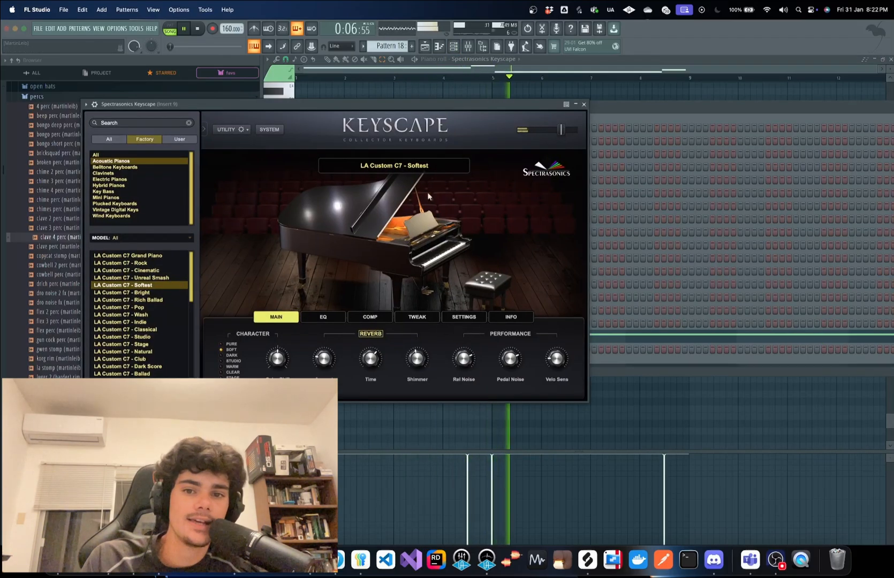
{"action": "left_click", "coordinate": [583, 104]}
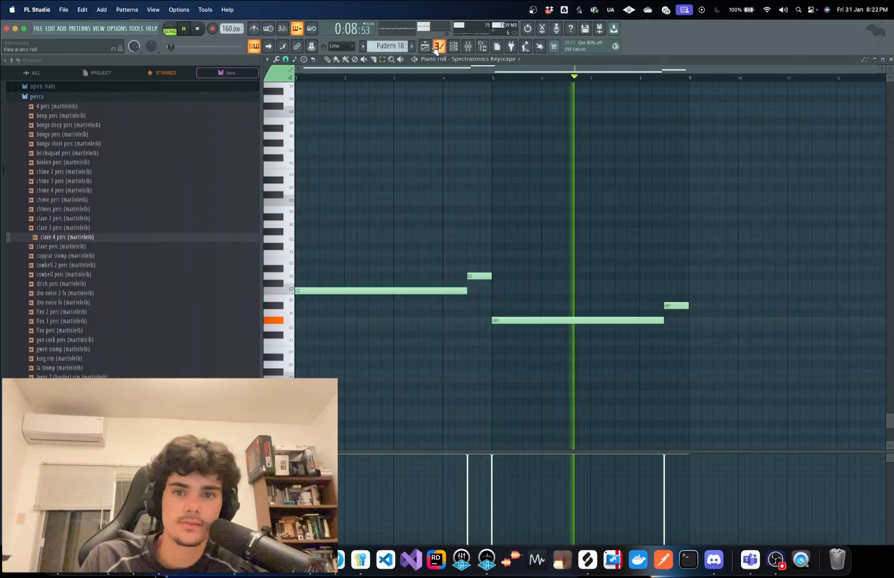
{"action": "key", "text": "F5"}
{"action": "scroll", "coordinate": [462, 68], "scroll_direction": "up", "scroll_amount": 5}
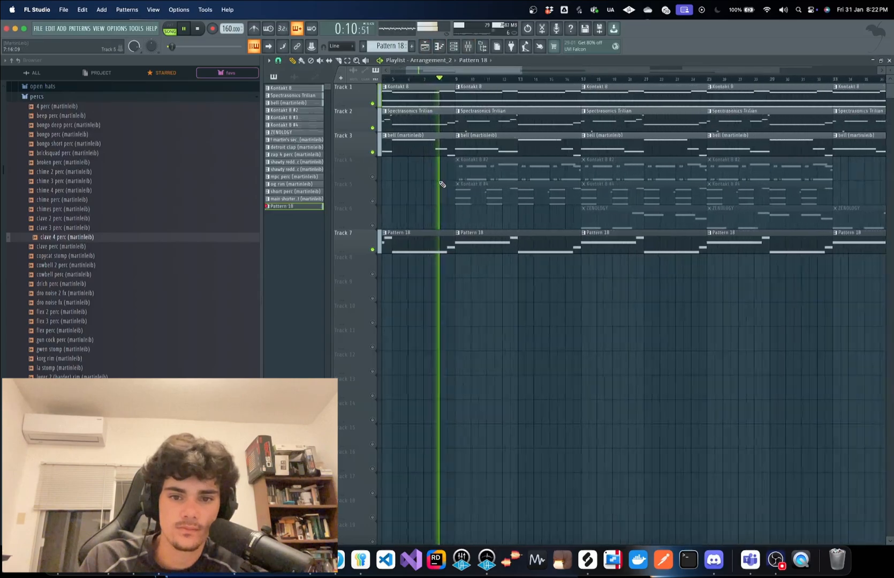
Open the Kontakt 8 #4 pattern on Track 5 and review all of its chord notes during playback
{"action": "double_click", "coordinate": [557, 198]}
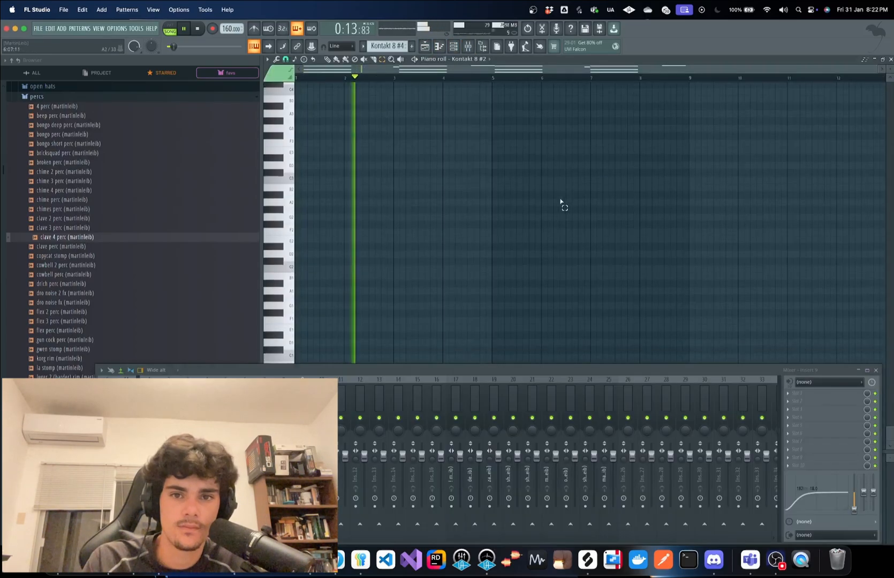
{"action": "scroll", "coordinate": [556, 198], "scroll_direction": "up", "scroll_amount": 10}
{"action": "scroll", "coordinate": [557, 200], "scroll_direction": "down", "scroll_amount": 2}
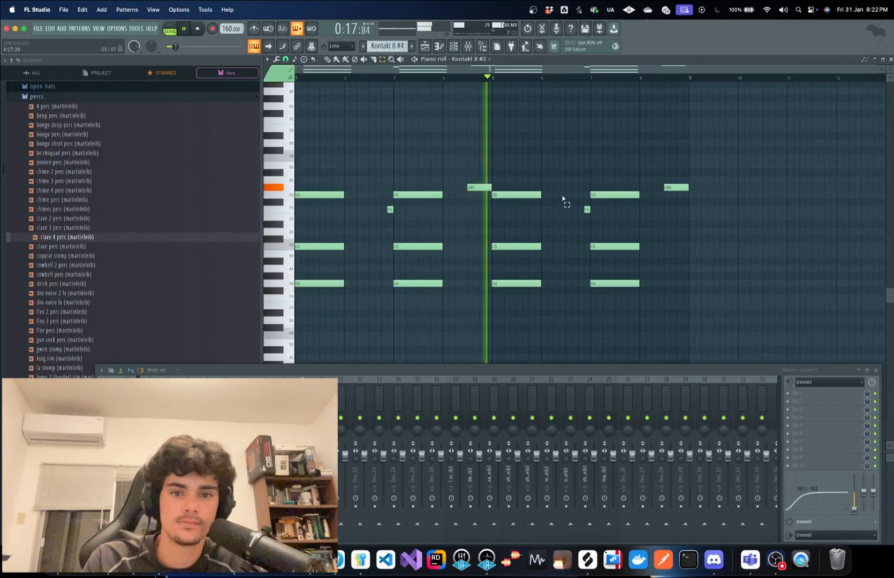
{"action": "left_click_drag", "start_coordinate": [718, 140], "coordinate": [321, 302]}
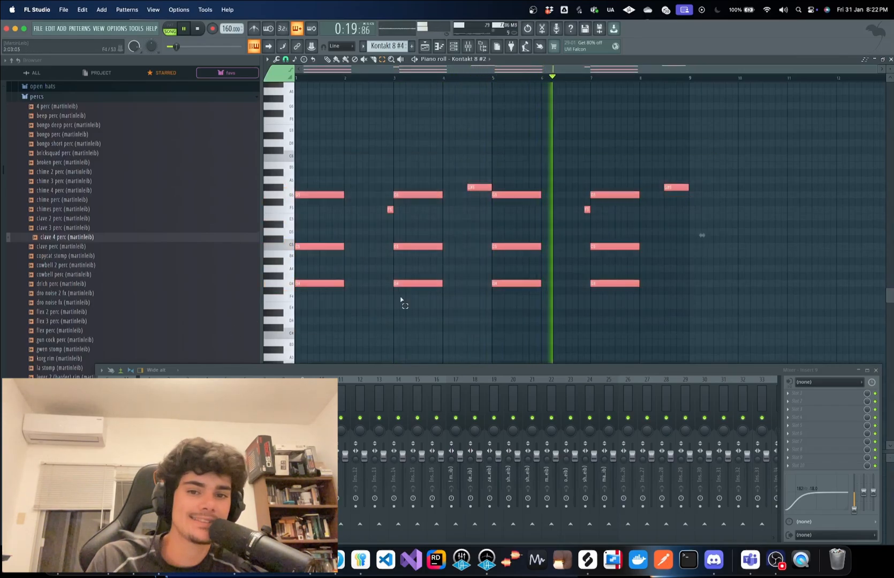
{"action": "left_click", "coordinate": [444, 307]}
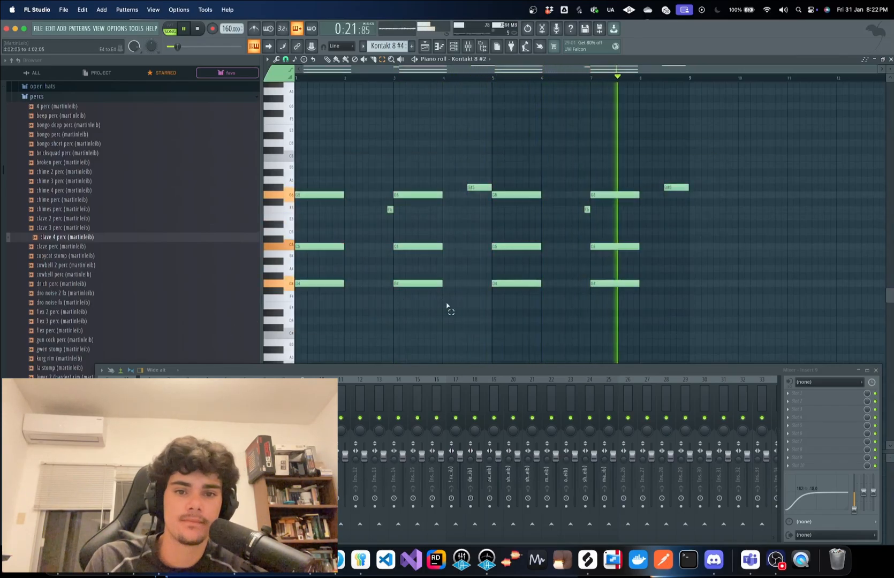
Stop playback and single out the two G#5 notes at the ends of bars 4 and 8
{"action": "left_click_drag", "start_coordinate": [687, 177], "coordinate": [462, 186]}
{"action": "key", "text": "space"}
{"action": "left_click_drag", "start_coordinate": [464, 188], "coordinate": [683, 180]}
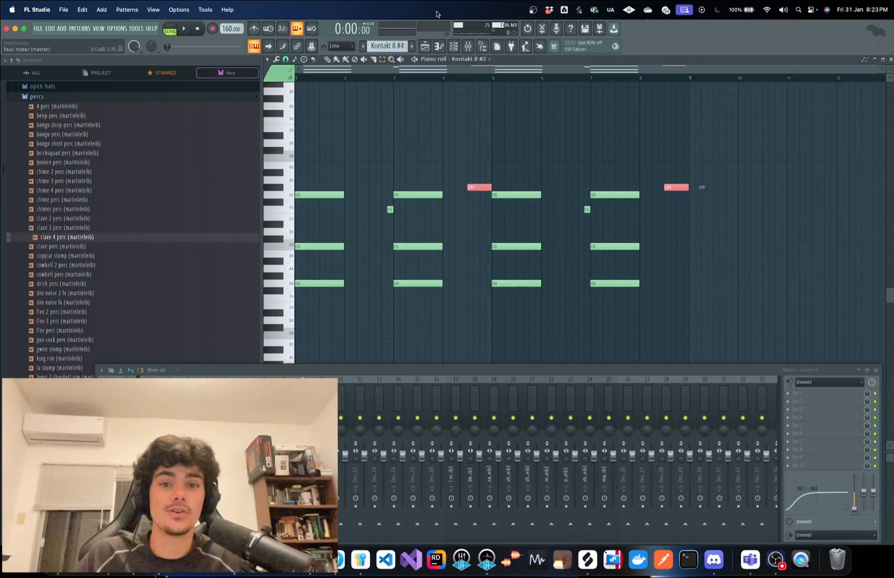
Inspect the Kontakt 8 #2 channel's C020 FS Brass instrument, browse its sound folders, and close the plugin and channel rack
{"action": "left_click", "coordinate": [455, 48]}
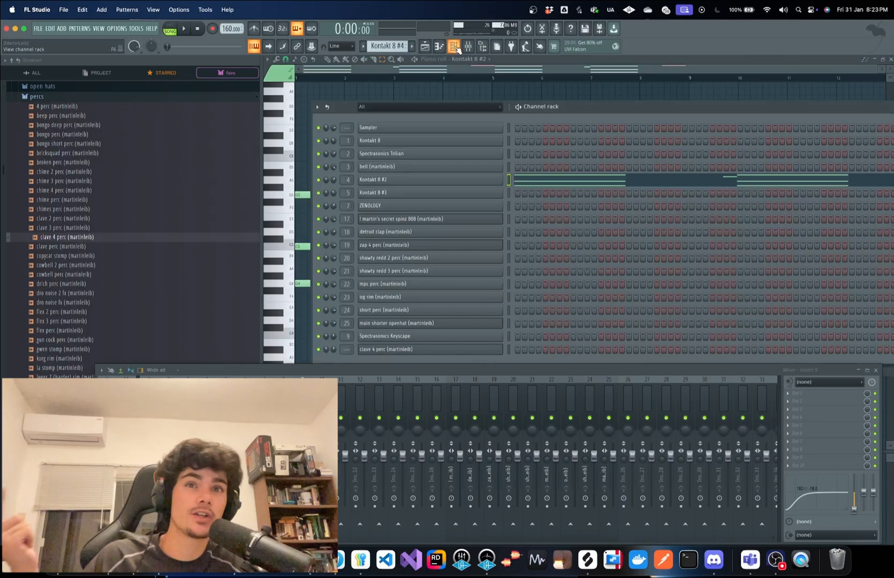
{"action": "left_click", "coordinate": [462, 184]}
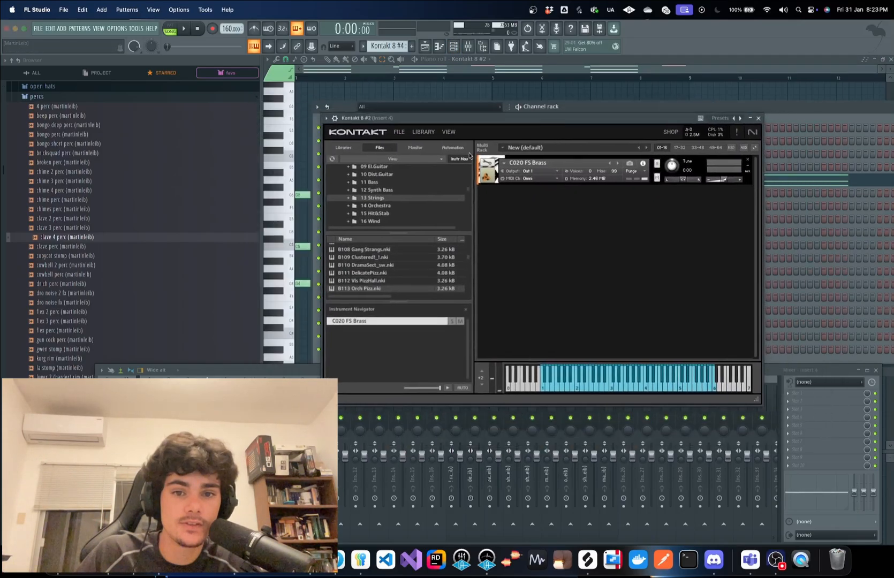
{"action": "scroll", "coordinate": [415, 199], "scroll_direction": "up", "scroll_amount": 3}
{"action": "scroll", "coordinate": [392, 196], "scroll_direction": "down", "scroll_amount": 4}
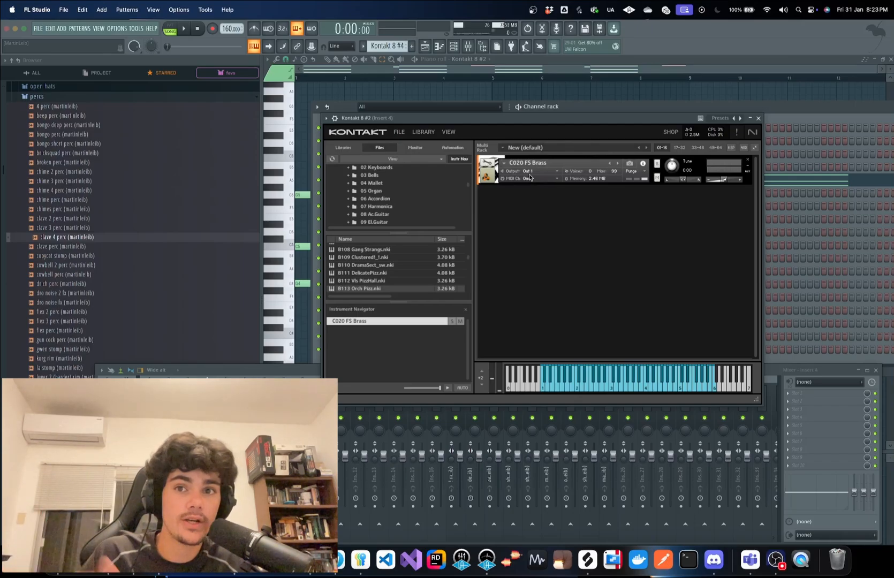
{"action": "left_click", "coordinate": [758, 118]}
{"action": "left_click", "coordinate": [443, 58]}
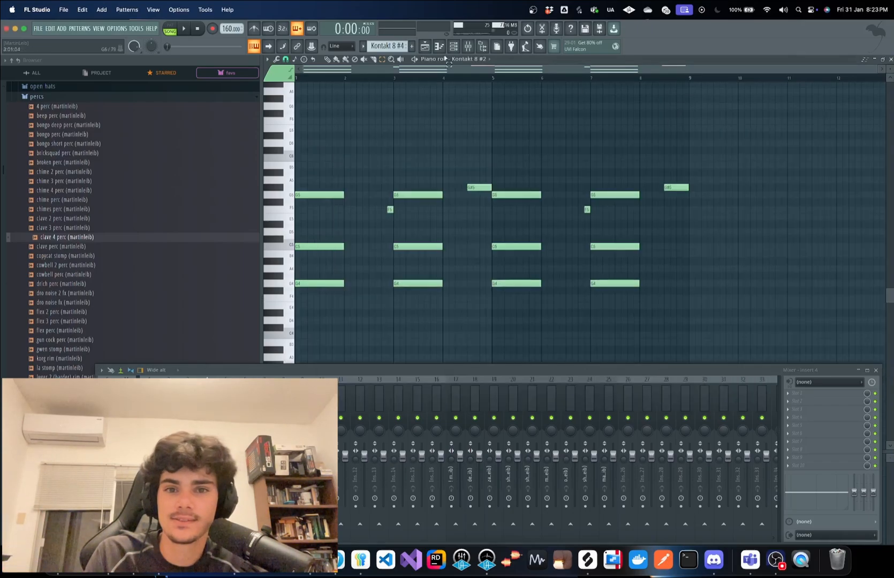
Return to the playlist and unmute Track 4
{"action": "left_click", "coordinate": [425, 46]}
{"action": "scroll", "coordinate": [496, 147], "scroll_direction": "up", "scroll_amount": 1}
{"action": "left_click", "coordinate": [372, 176]}
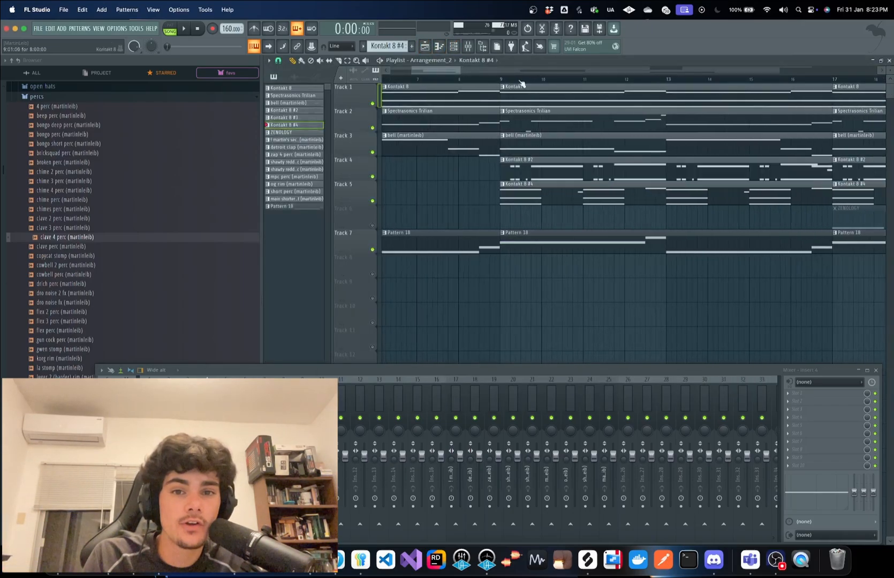
Open the Kontakt 8 #2 pattern at bar 9 of Track 4 and examine its brass notes across eight bars
{"action": "double_click", "coordinate": [538, 174]}
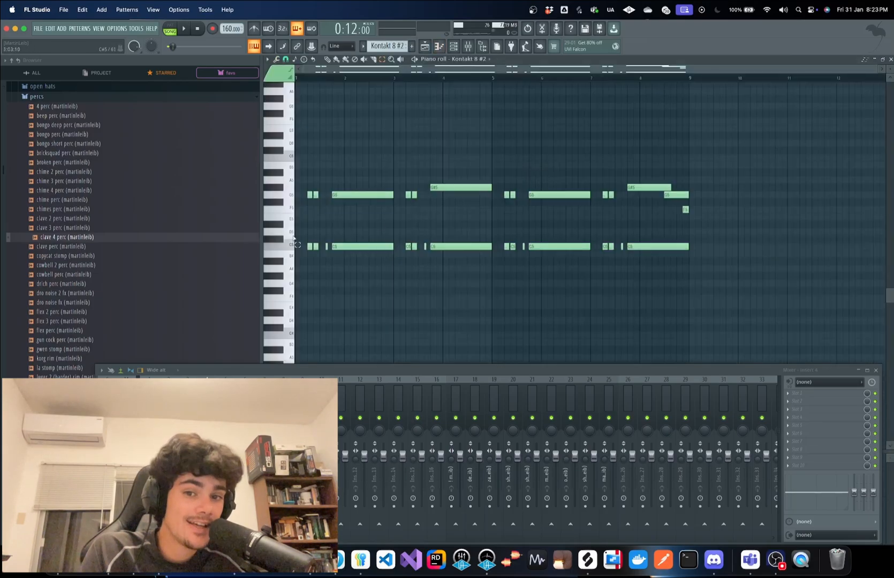
{"action": "scroll", "coordinate": [297, 245], "scroll_direction": "up", "scroll_amount": 3}
{"action": "scroll", "coordinate": [274, 242], "scroll_direction": "down", "scroll_amount": 4}
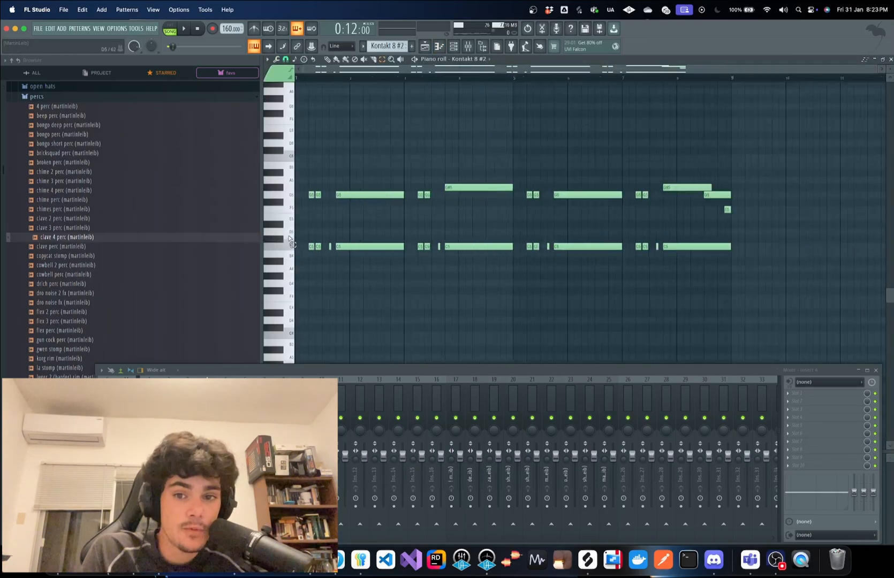
{"action": "scroll", "coordinate": [295, 224], "scroll_direction": "down", "scroll_amount": 2}
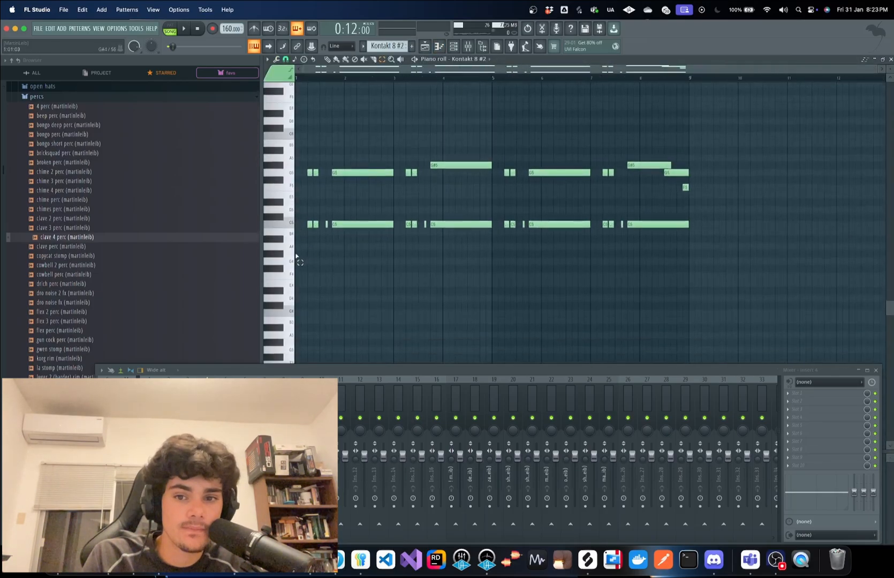
{"action": "scroll", "coordinate": [295, 225], "scroll_direction": "up", "scroll_amount": 2}
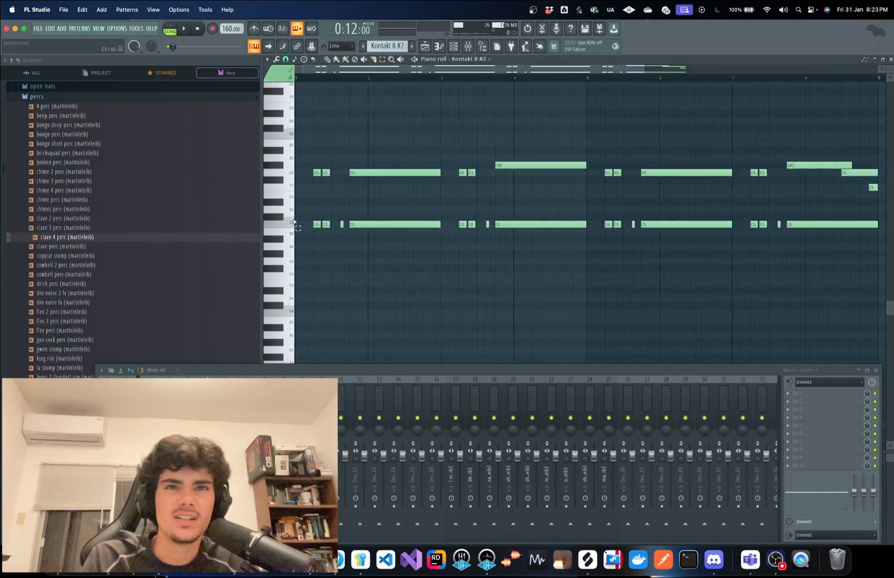
Play the Kontakt 8 #2 pattern and follow its brass notes across all eight bars
{"action": "scroll", "coordinate": [296, 223], "scroll_direction": "up", "scroll_amount": 1}
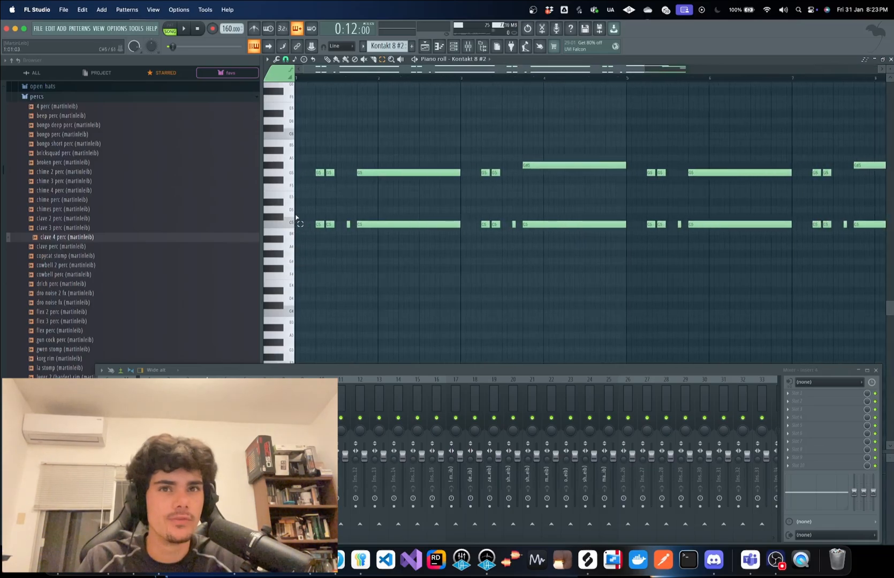
{"action": "key", "text": "space"}
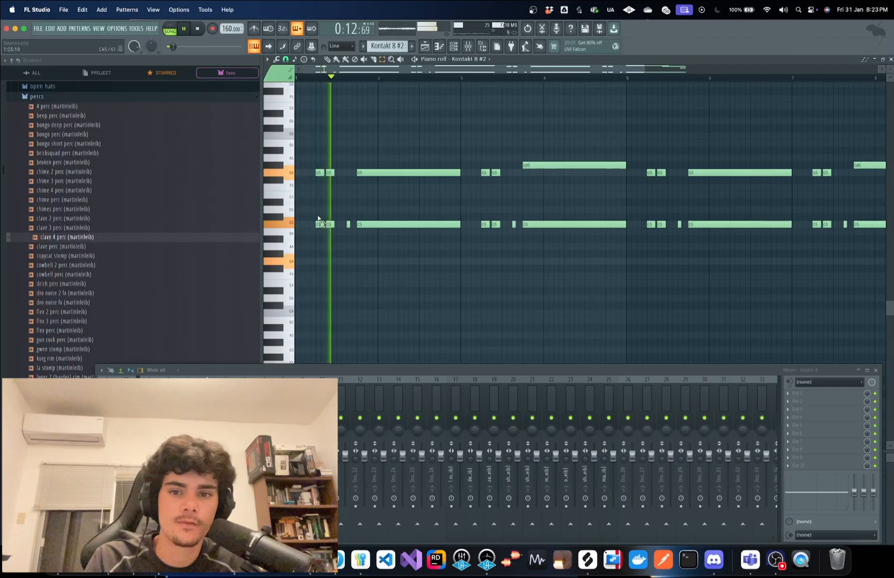
{"action": "scroll", "coordinate": [322, 224], "scroll_direction": "down", "scroll_amount": 3}
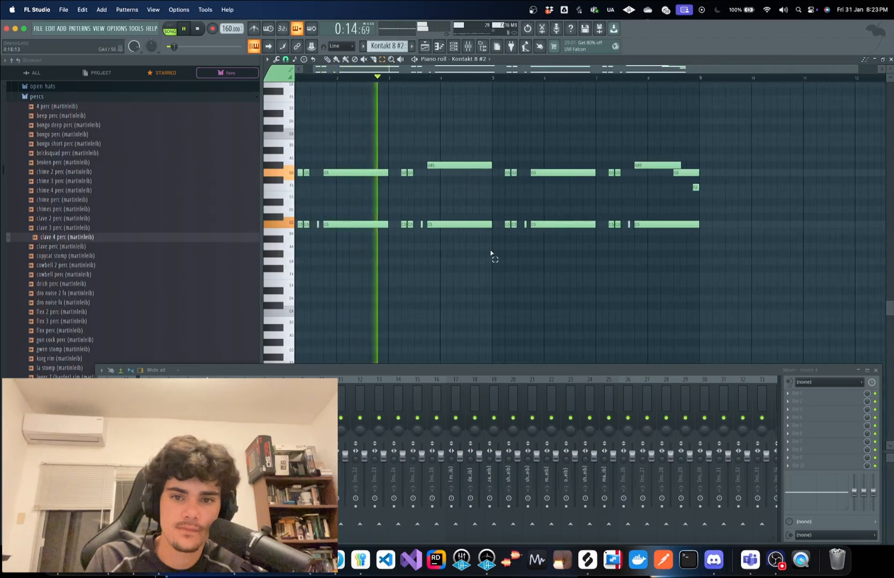
{"action": "scroll", "coordinate": [482, 139], "scroll_direction": "up", "scroll_amount": 2}
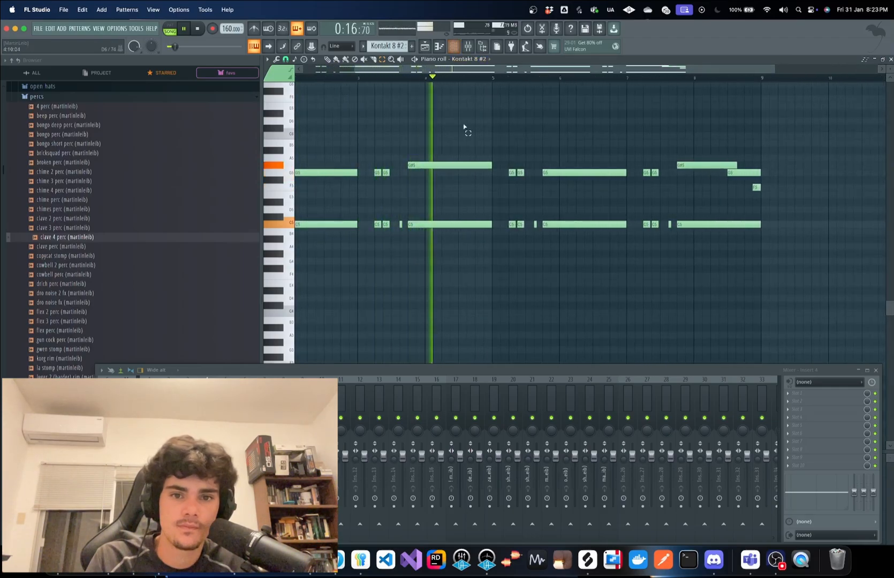
{"action": "scroll", "coordinate": [473, 137], "scroll_direction": "down", "scroll_amount": 2}
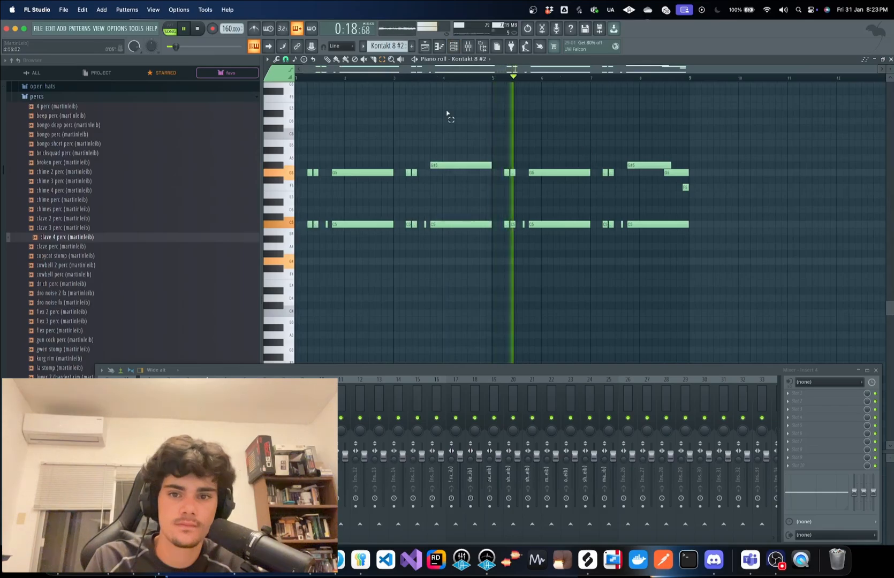
{"action": "left_click", "coordinate": [168, 401]}
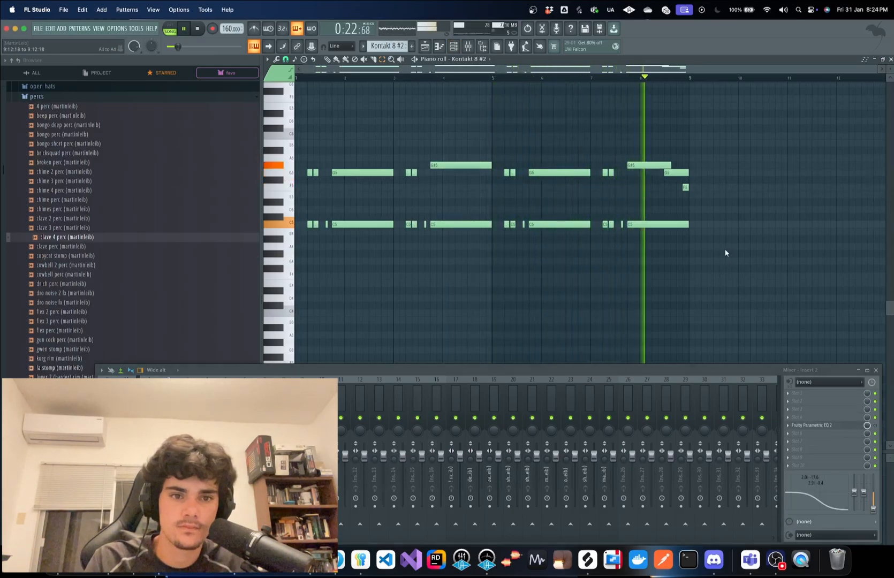
Return to the playlist and stop playback around bar 17
{"action": "left_click", "coordinate": [425, 46]}
{"action": "scroll", "coordinate": [476, 85], "scroll_direction": "down", "scroll_amount": 10}
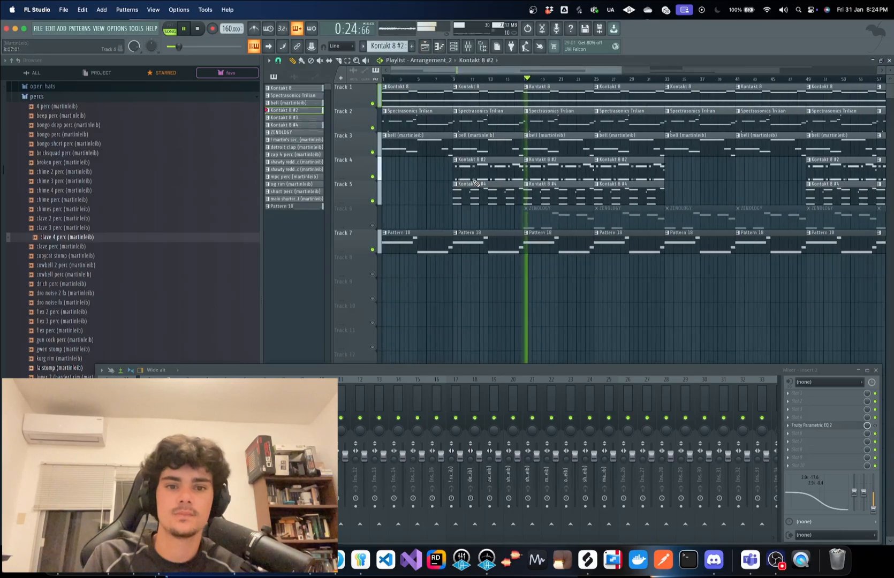
{"action": "key", "text": "space"}
{"action": "scroll", "coordinate": [478, 88], "scroll_direction": "up", "scroll_amount": 2}
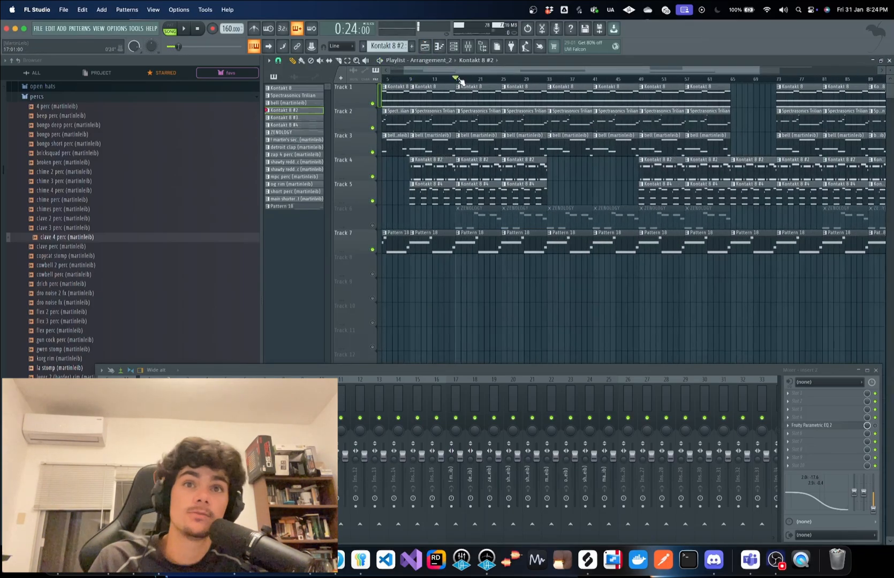
Open the ZENOLOGY pattern at bar 17 of Track 6 and listen to its notes in pattern mode
{"action": "double_click", "coordinate": [475, 220]}
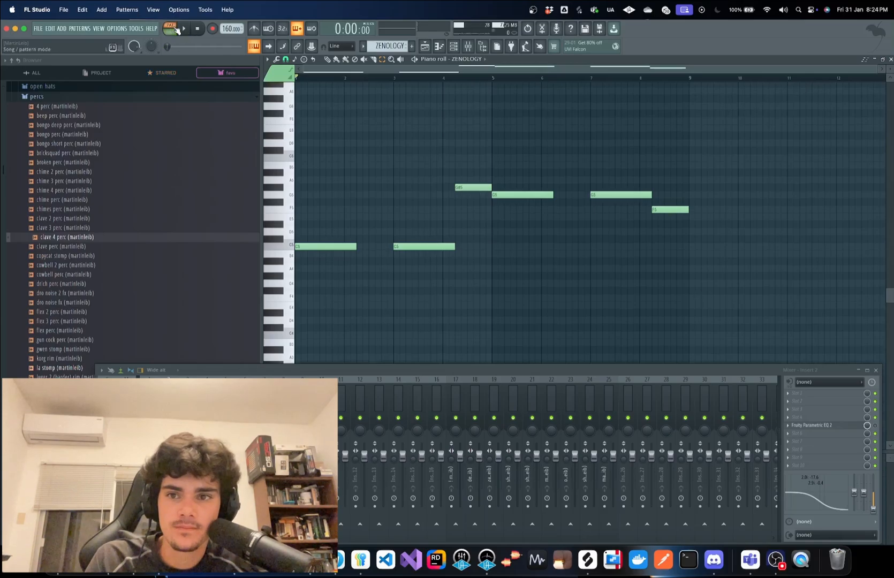
{"action": "left_click", "coordinate": [183, 28]}
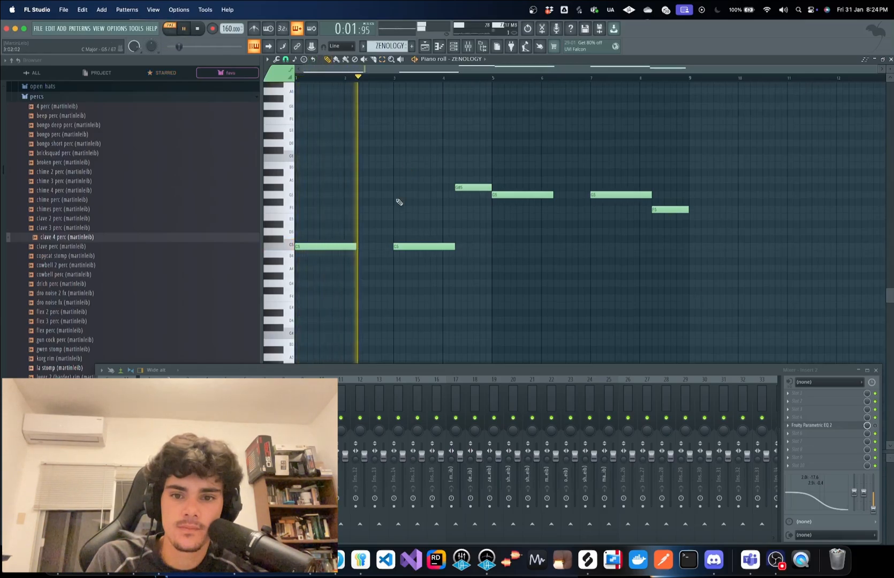
{"action": "scroll", "coordinate": [534, 233], "scroll_direction": "up", "scroll_amount": 2}
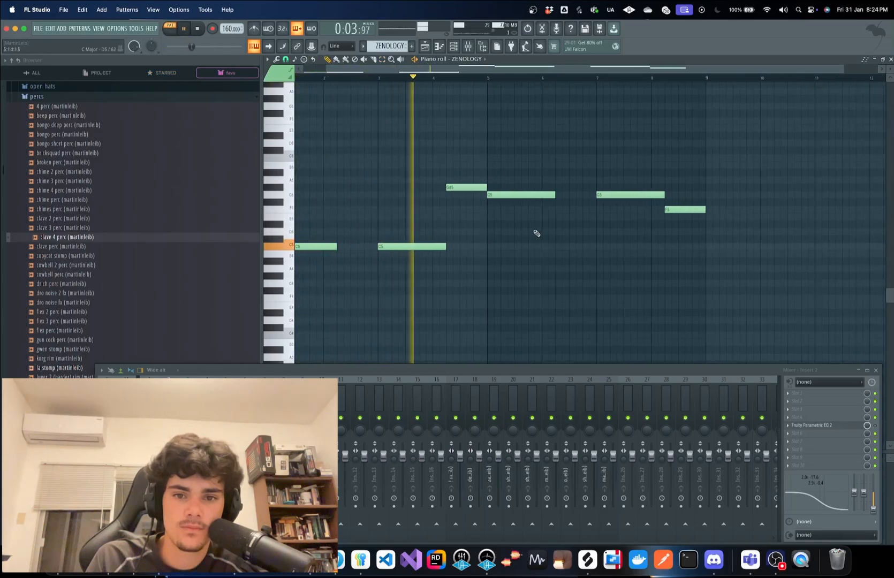
{"action": "scroll", "coordinate": [536, 234], "scroll_direction": "up", "scroll_amount": 1}
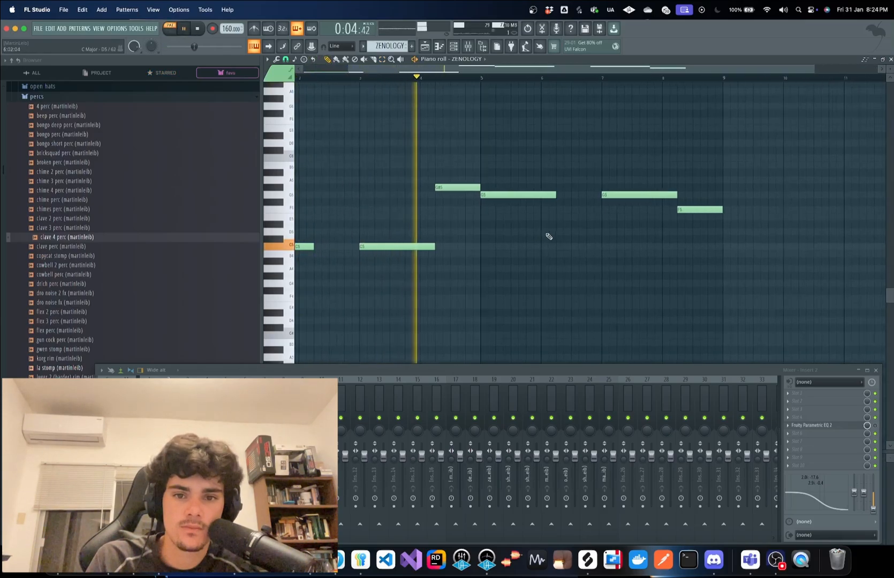
Return to the playlist, unmute Track 6, and briefly play the song from bar 17
{"action": "left_click", "coordinate": [424, 47]}
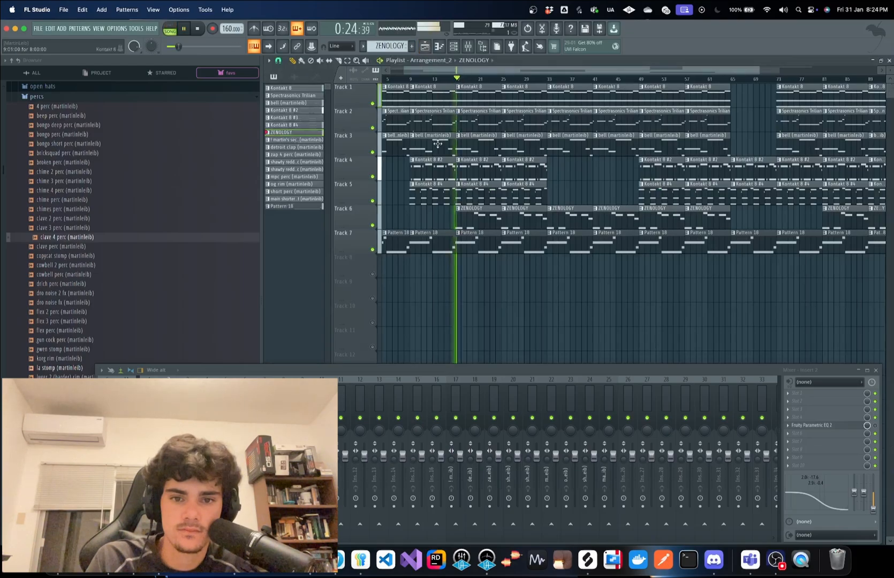
{"action": "scroll", "coordinate": [438, 144], "scroll_direction": "down", "scroll_amount": 3}
{"action": "key", "text": "space"}
Switch the playlist from Arrangement_2 to Arrangement and close the mixer
{"action": "left_click", "coordinate": [434, 61]}
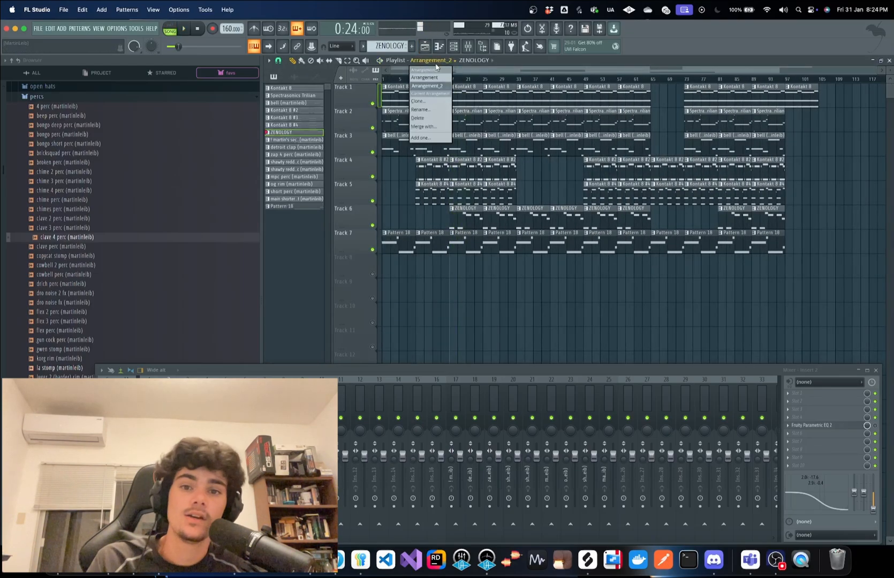
{"action": "left_click", "coordinate": [425, 77]}
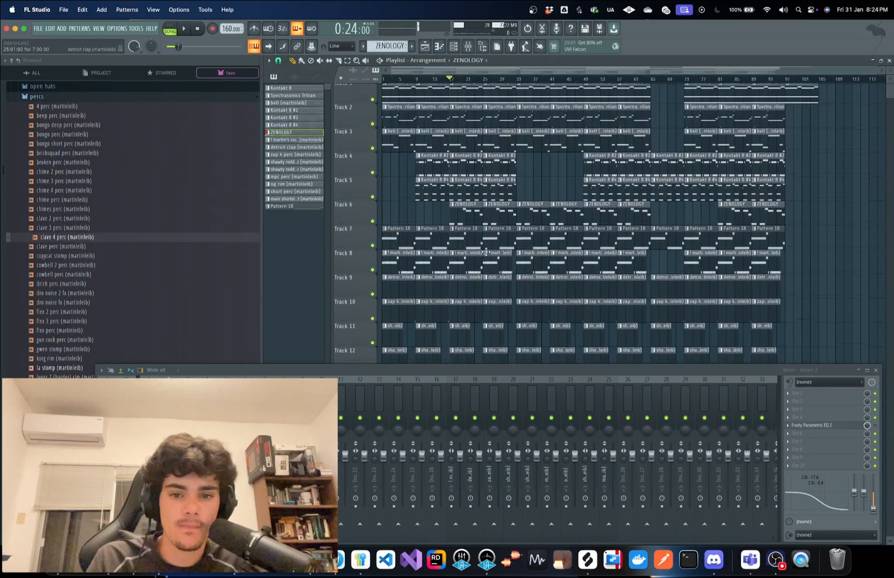
{"action": "left_click", "coordinate": [876, 371]}
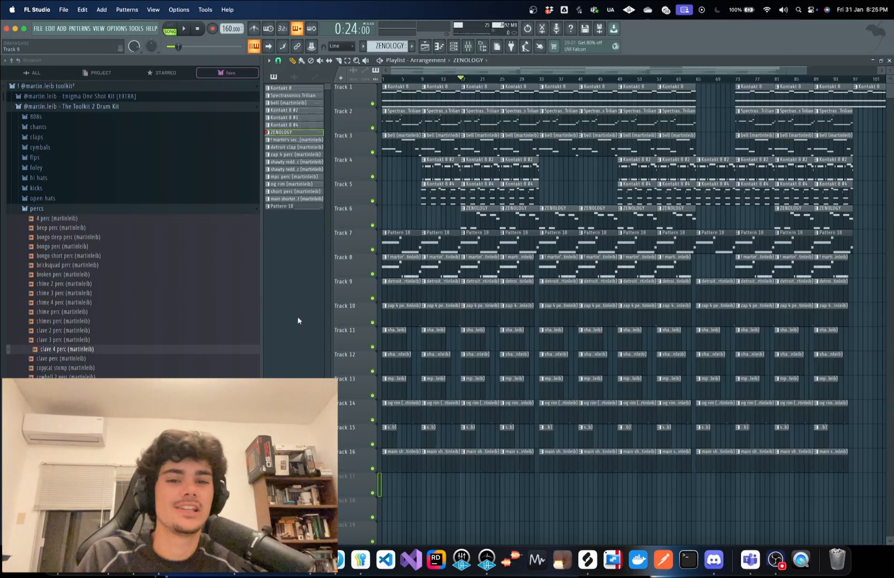
Clone the full arrangement and delete every clip on Tracks 1 to 7 of the copy
{"action": "scroll", "coordinate": [410, 167], "scroll_direction": "up", "scroll_amount": 4}
{"action": "left_click", "coordinate": [398, 79]}
{"action": "scroll", "coordinate": [482, 259], "scroll_direction": "down", "scroll_amount": 4}
{"action": "left_click", "coordinate": [439, 60]}
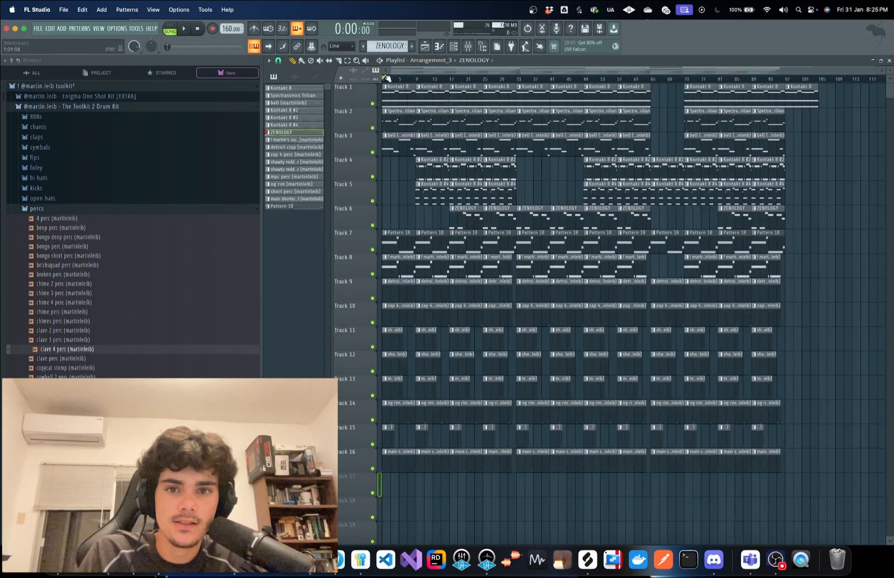
{"action": "left_click_drag", "start_coordinate": [816, 252], "coordinate": [382, 84]}
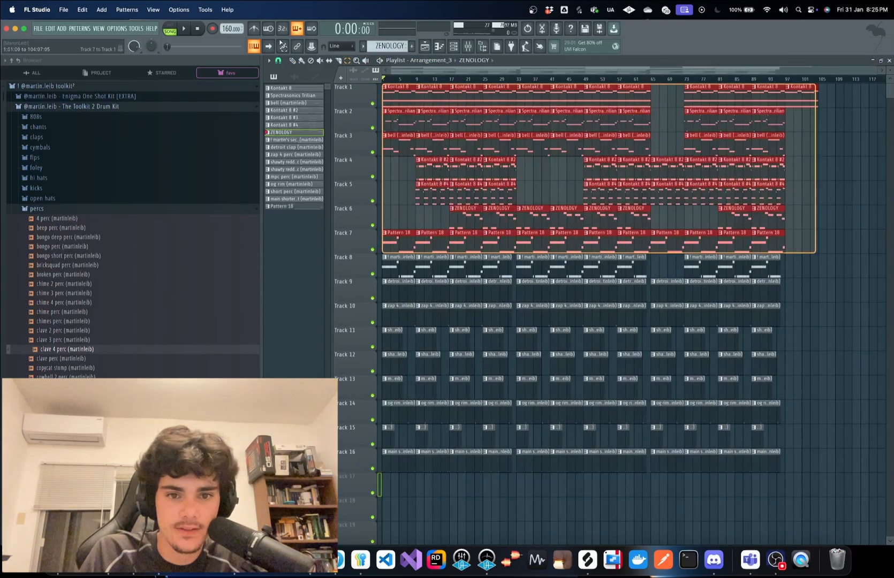
{"action": "key", "text": "Delete"}
Play the remaining 808 and drum clips on Tracks 8 to 16 from bar 1 and follow them
{"action": "scroll", "coordinate": [397, 247], "scroll_direction": "up", "scroll_amount": 4}
{"action": "key", "text": "space"}
{"action": "scroll", "coordinate": [390, 259], "scroll_direction": "down", "scroll_amount": 4}
{"action": "scroll", "coordinate": [391, 265], "scroll_direction": "up", "scroll_amount": 4}
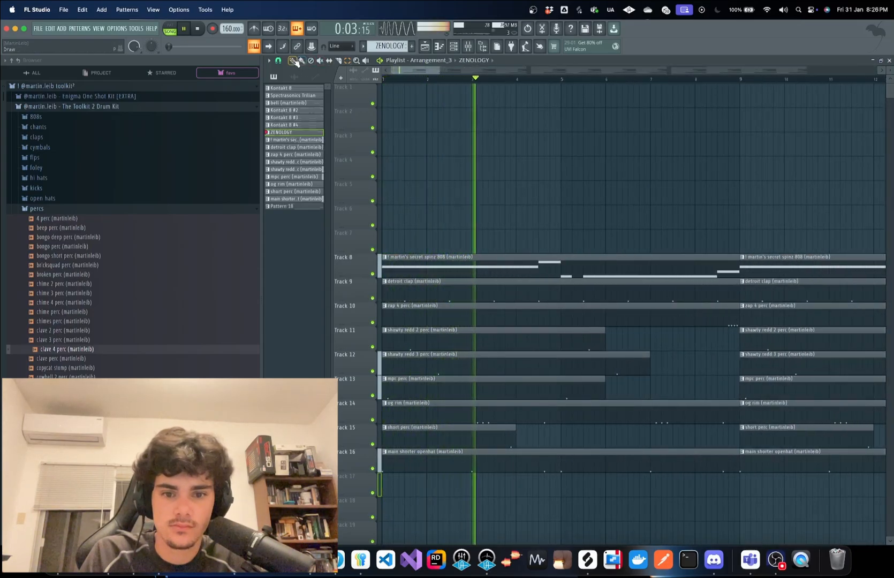
{"action": "scroll", "coordinate": [533, 279], "scroll_direction": "down", "scroll_amount": 1}
{"action": "scroll", "coordinate": [529, 286], "scroll_direction": "up", "scroll_amount": 1}
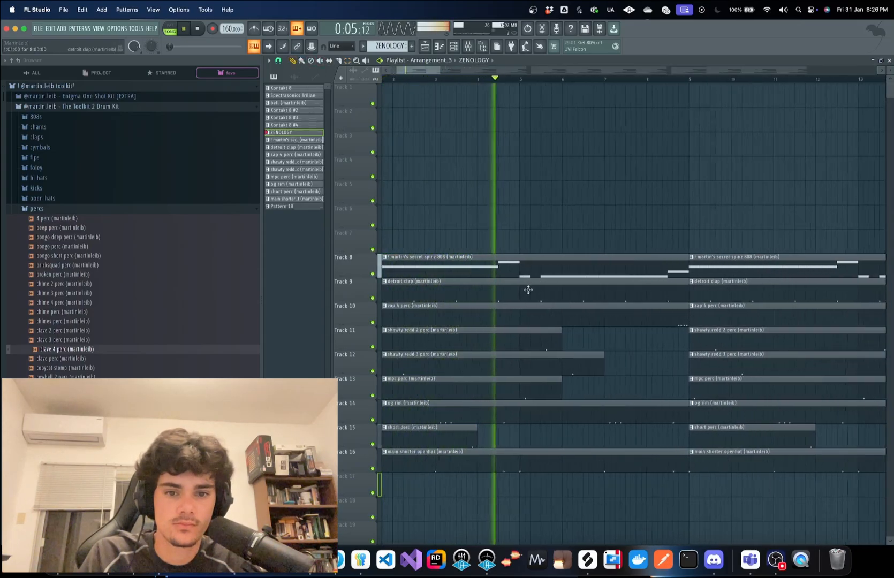
{"action": "scroll", "coordinate": [535, 284], "scroll_direction": "down", "scroll_amount": 2}
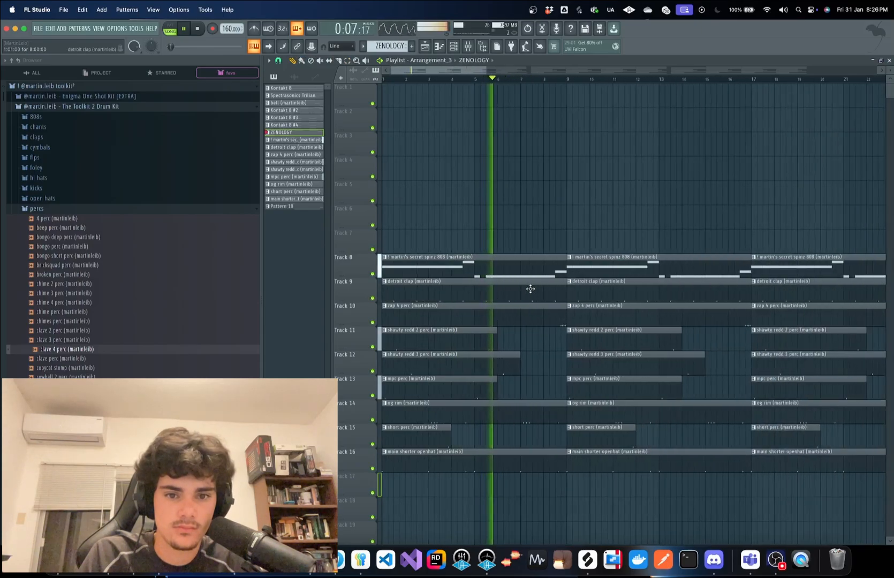
{"action": "scroll", "coordinate": [531, 289], "scroll_direction": "down", "scroll_amount": 2}
{"action": "scroll", "coordinate": [525, 290], "scroll_direction": "up", "scroll_amount": 1}
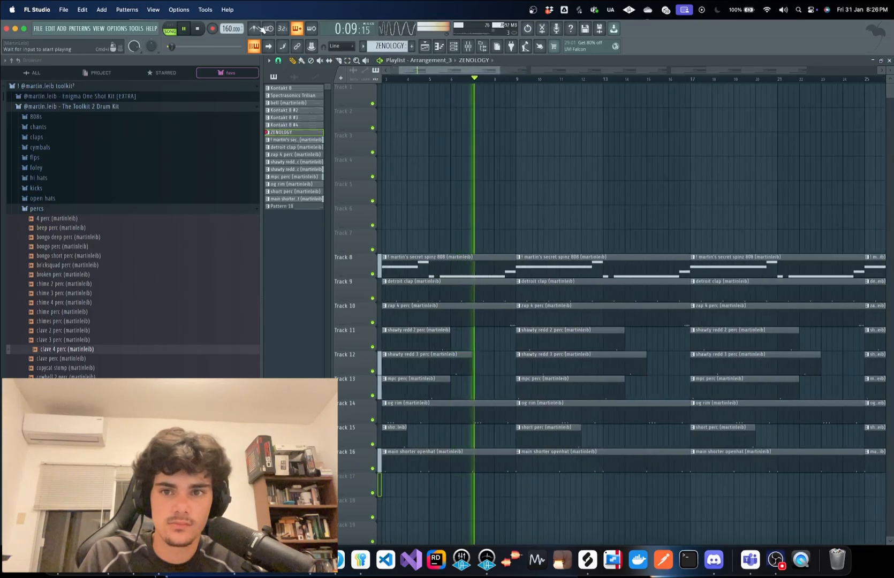
{"action": "scroll", "coordinate": [560, 215], "scroll_direction": "up", "scroll_amount": 2}
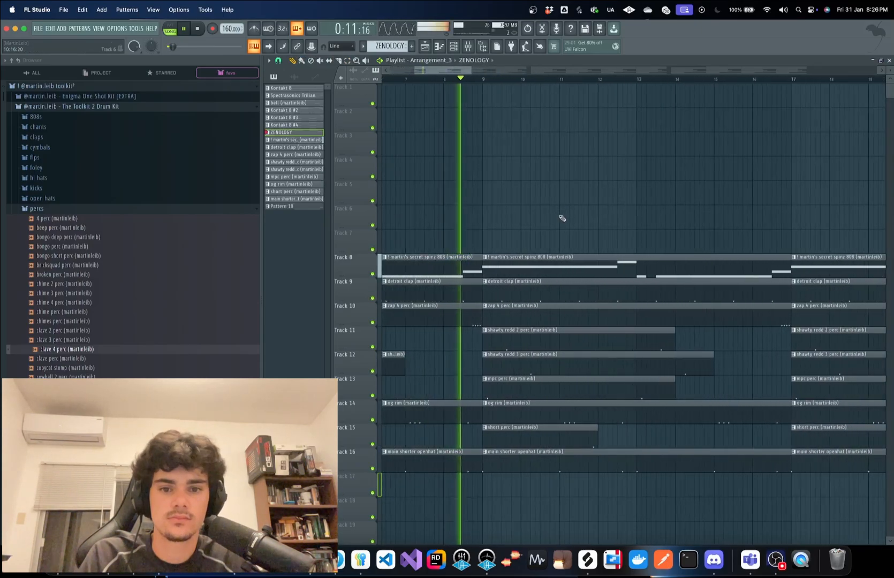
{"action": "scroll", "coordinate": [561, 217], "scroll_direction": "up", "scroll_amount": 1}
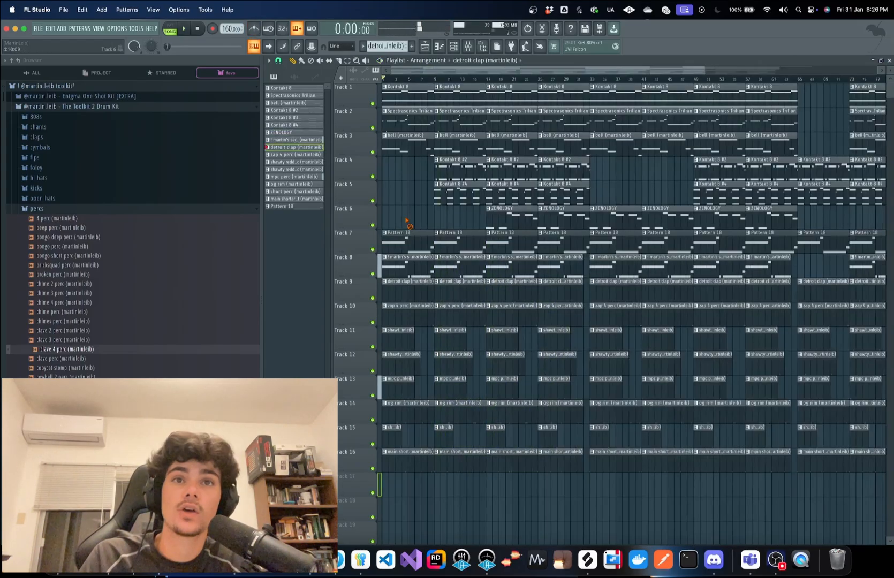
In Arrangement, mute the first clips of Track 8 and Tracks 10 to 16, keeping the detroit clap audible
{"action": "scroll", "coordinate": [406, 263], "scroll_direction": "up", "scroll_amount": 2}
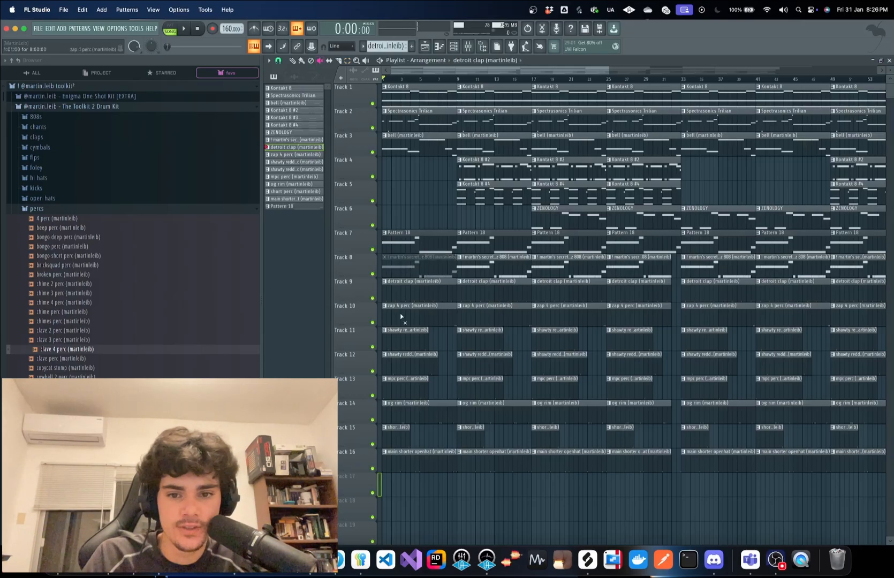
{"action": "left_click_drag", "start_coordinate": [402, 317], "coordinate": [395, 460]}
{"action": "scroll", "coordinate": [398, 207], "scroll_direction": "up", "scroll_amount": 6}
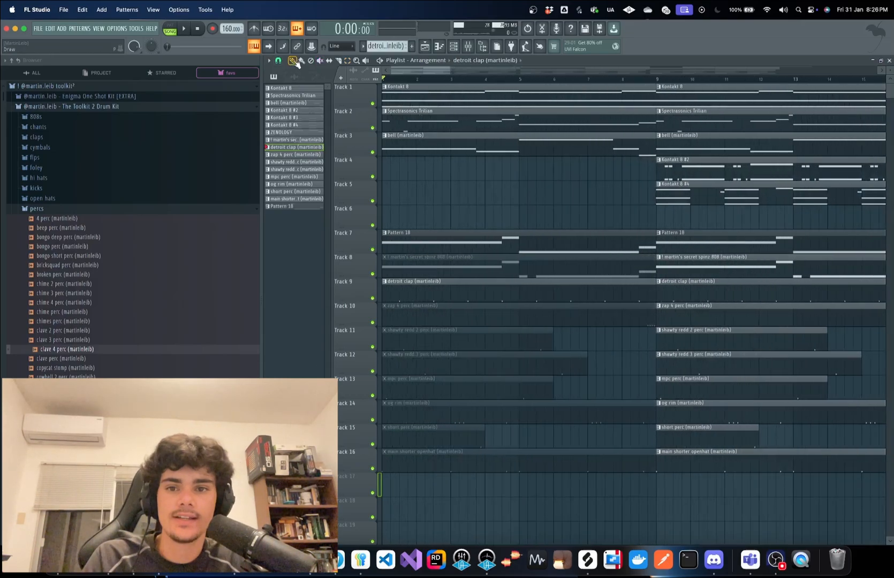
Check the detroit clap steps in the channel rack, close it, and play the first section with the clap
{"action": "left_click", "coordinate": [454, 47]}
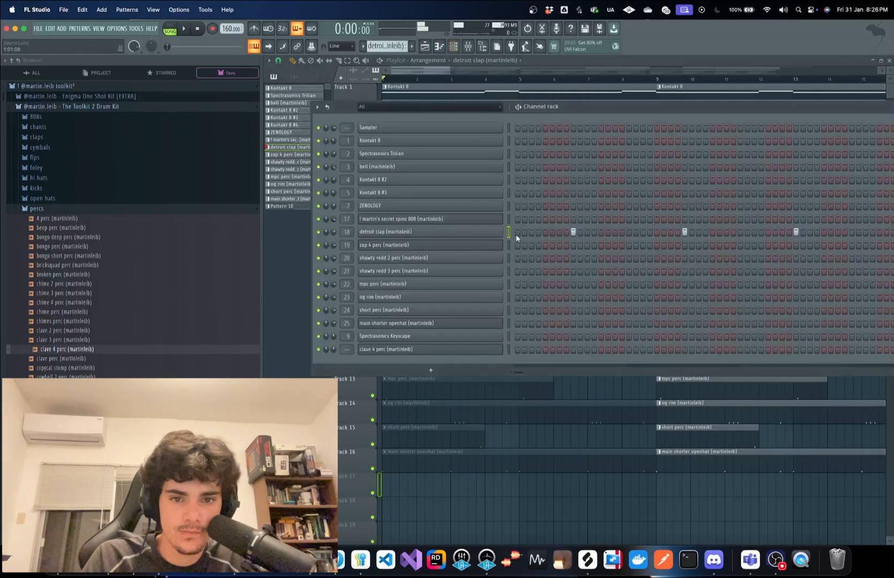
{"action": "left_click", "coordinate": [497, 234]}
{"action": "right_click", "coordinate": [513, 516]}
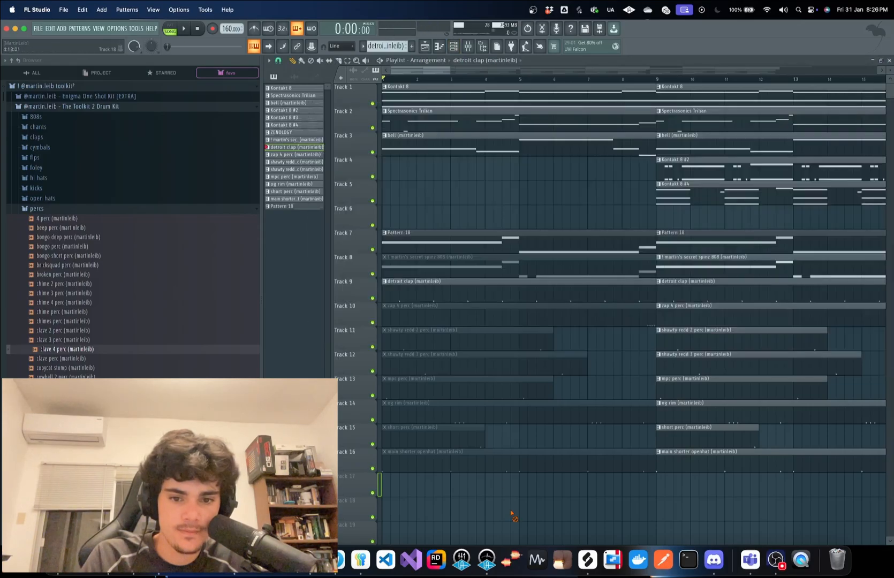
{"action": "key", "text": "space"}
{"action": "scroll", "coordinate": [375, 399], "scroll_direction": "up", "scroll_amount": 4}
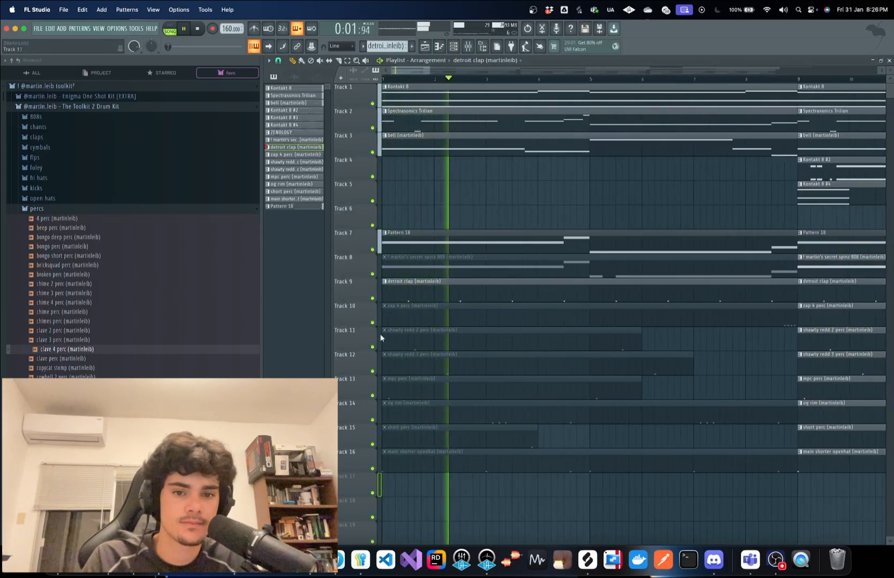
Unmute the first zap 4 perc clip on Track 10 and stop playback
{"action": "left_click", "coordinate": [321, 61]}
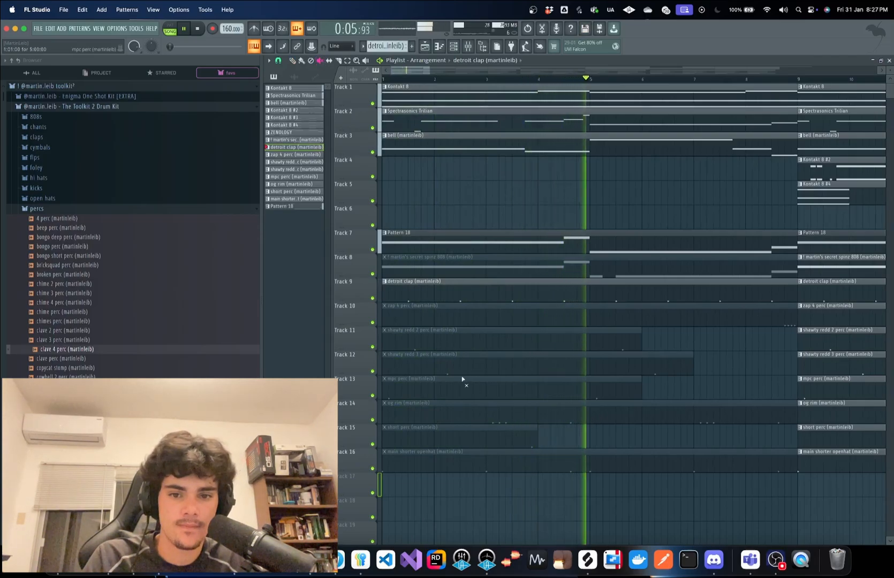
{"action": "left_click", "coordinate": [469, 321]}
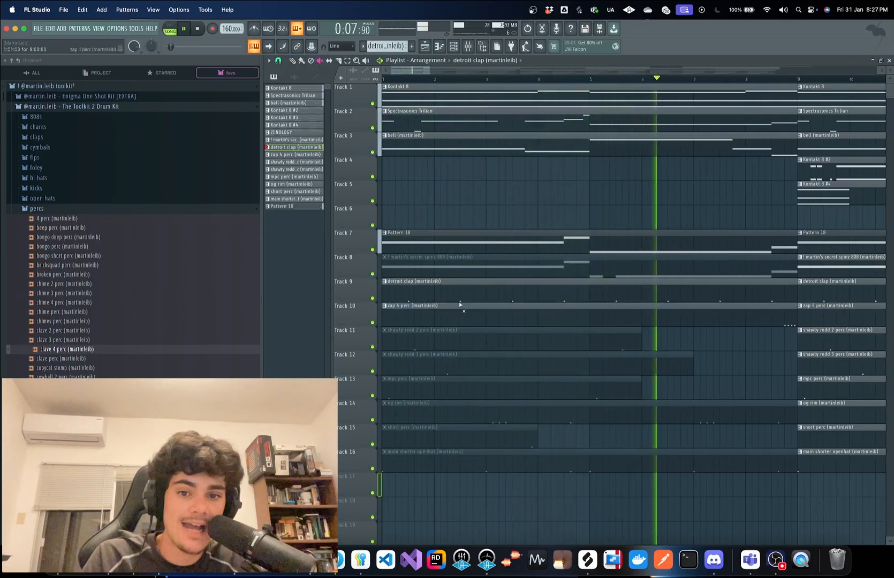
{"action": "key", "text": "space"}
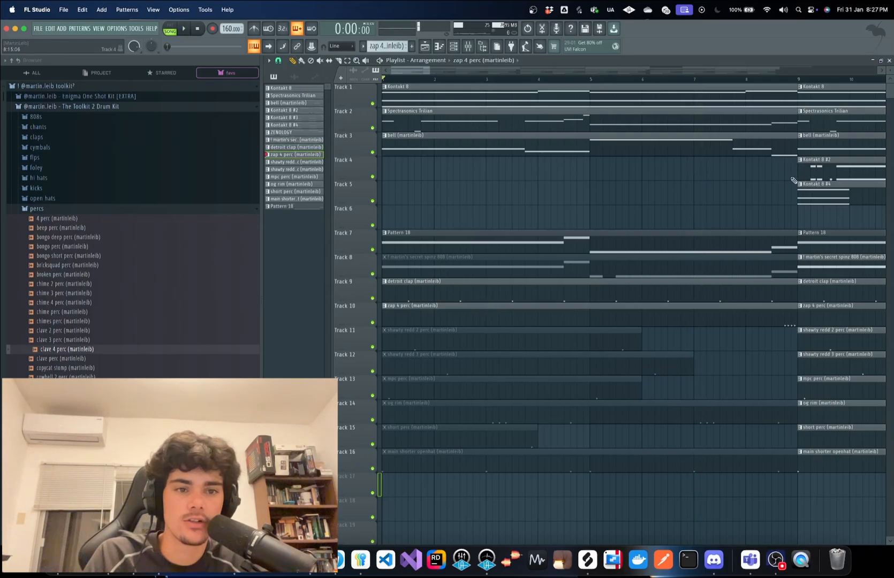
Play the end of the first zap 4 perc clip and inspect its pattern in the channel rack
{"action": "left_click", "coordinate": [737, 81]}
{"action": "key", "text": "space"}
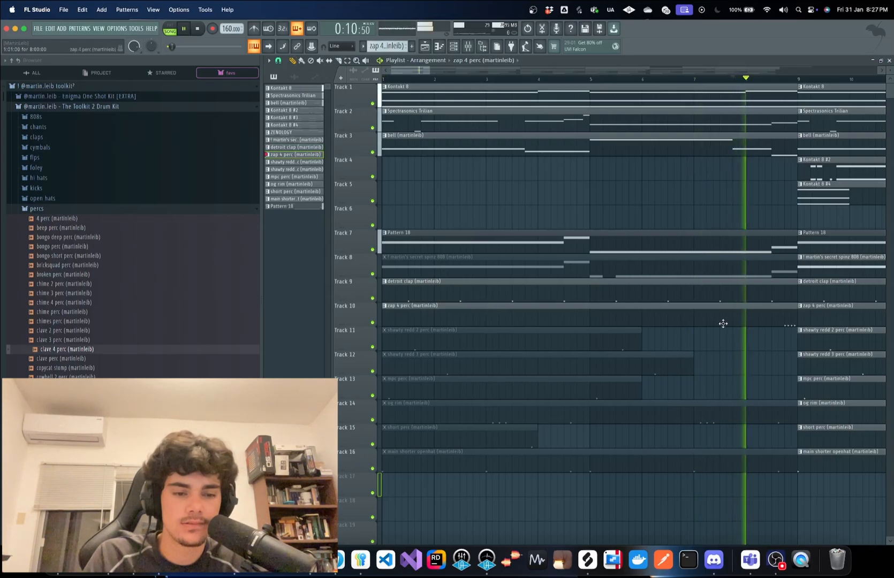
{"action": "left_click", "coordinate": [454, 46]}
{"action": "left_click_drag", "start_coordinate": [553, 108], "coordinate": [258, 218]}
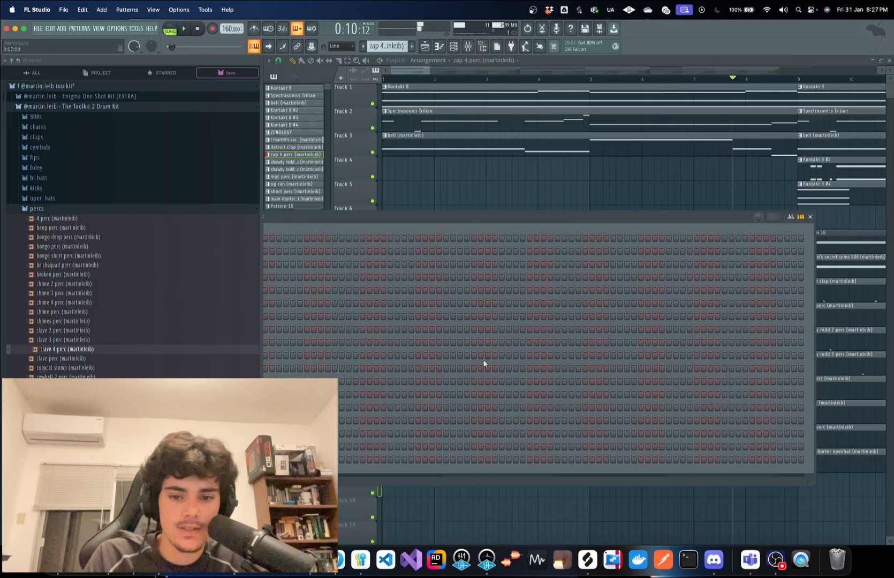
{"action": "left_click_drag", "start_coordinate": [453, 219], "coordinate": [539, 352]}
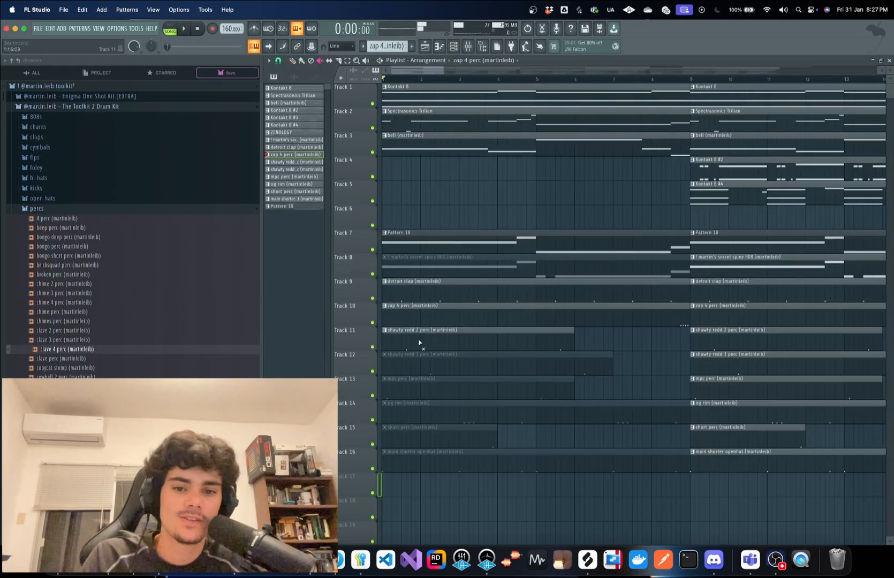
Play the first section of the arrangement with the shawty redd 2 perc included and check its placement on Track 11
{"action": "scroll", "coordinate": [336, 312], "scroll_direction": "up", "scroll_amount": 5}
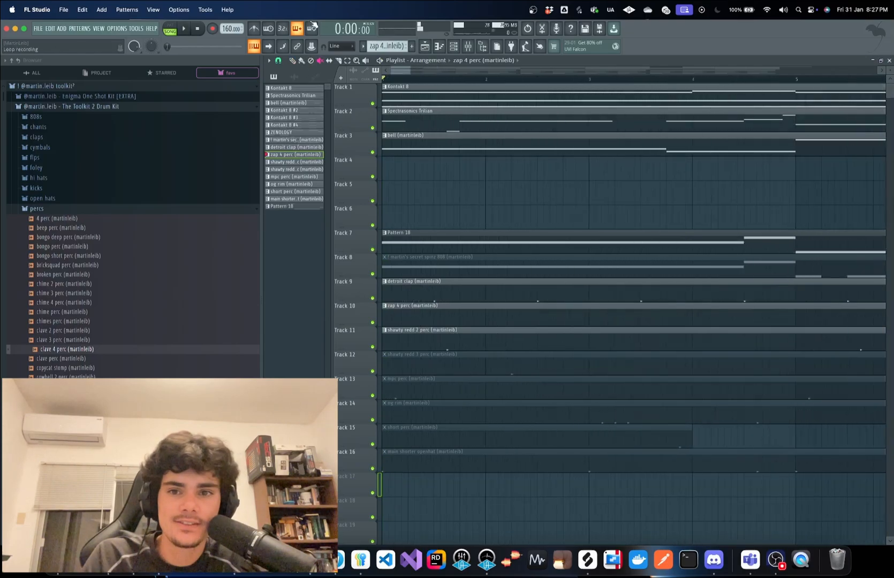
{"action": "key", "text": "space"}
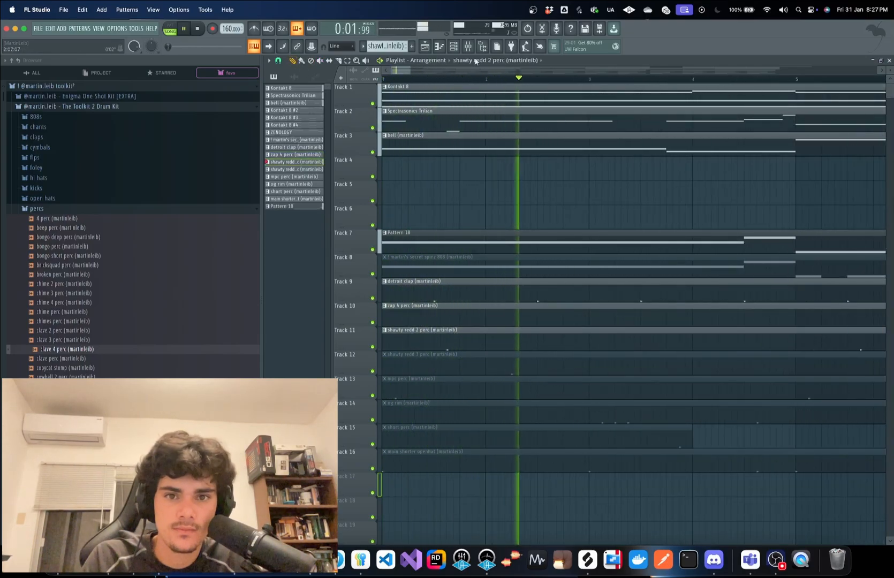
{"action": "left_click", "coordinate": [459, 48]}
{"action": "scroll", "coordinate": [506, 173], "scroll_direction": "down", "scroll_amount": 5}
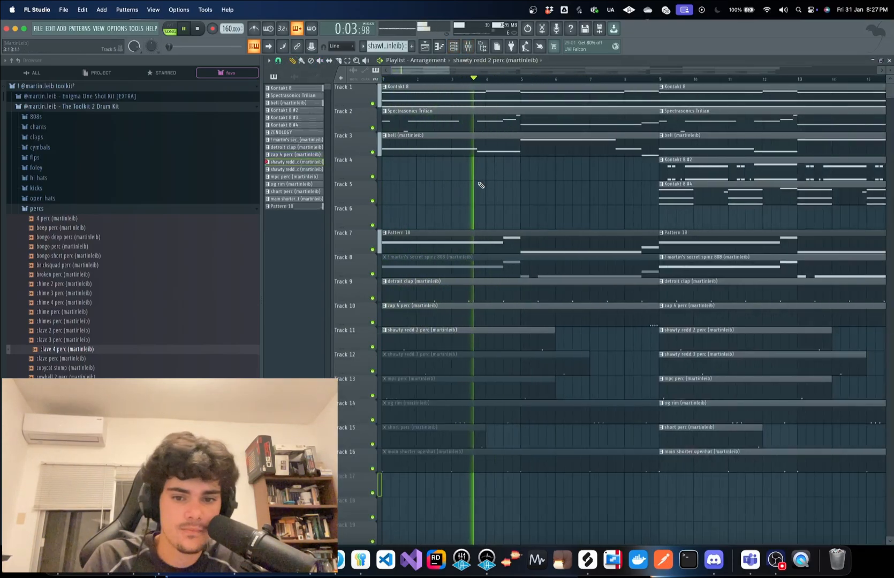
Unmute the first shawty redd 3 perc clip on Track 12 and play the section from the start
{"action": "scroll", "coordinate": [569, 369], "scroll_direction": "up", "scroll_amount": 4}
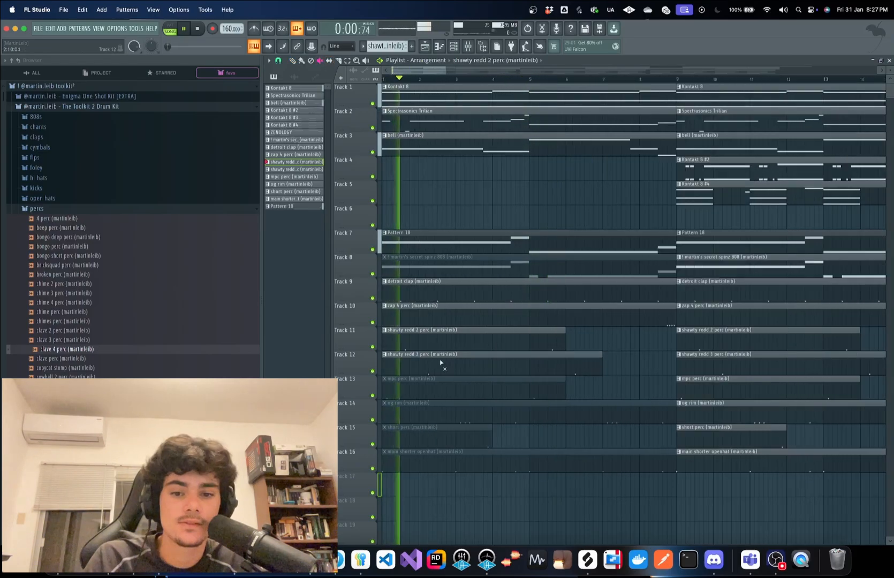
{"action": "scroll", "coordinate": [393, 367], "scroll_direction": "up", "scroll_amount": 4}
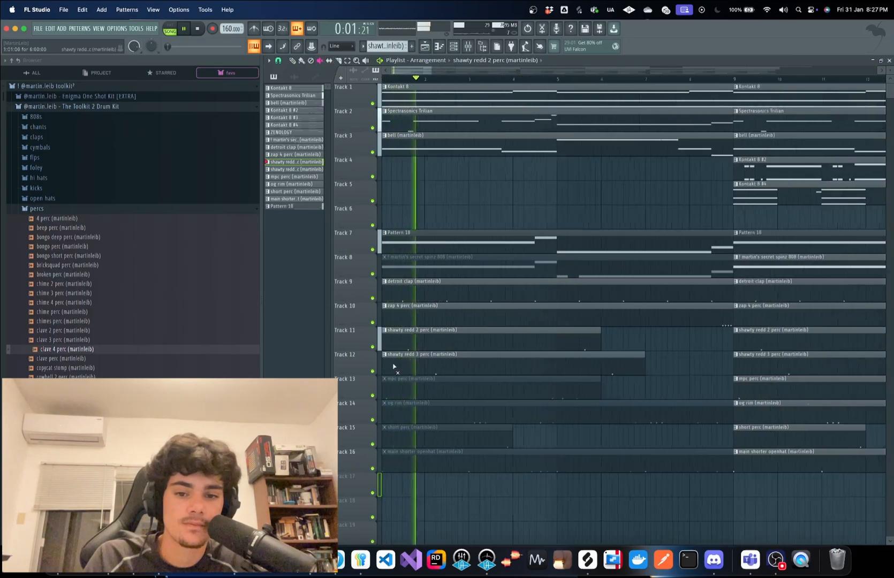
{"action": "scroll", "coordinate": [435, 377], "scroll_direction": "down", "scroll_amount": 4}
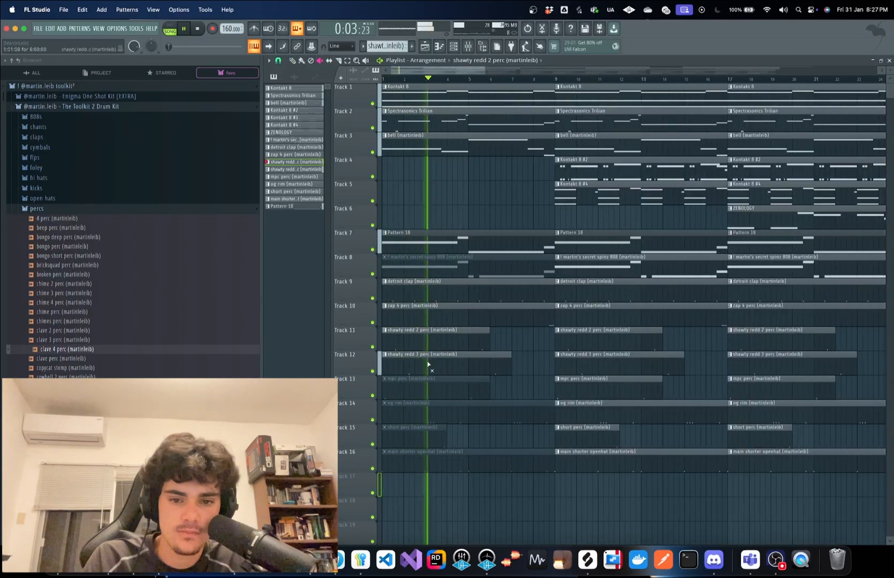
{"action": "scroll", "coordinate": [464, 394], "scroll_direction": "down", "scroll_amount": 5}
{"action": "scroll", "coordinate": [413, 385], "scroll_direction": "up", "scroll_amount": 4}
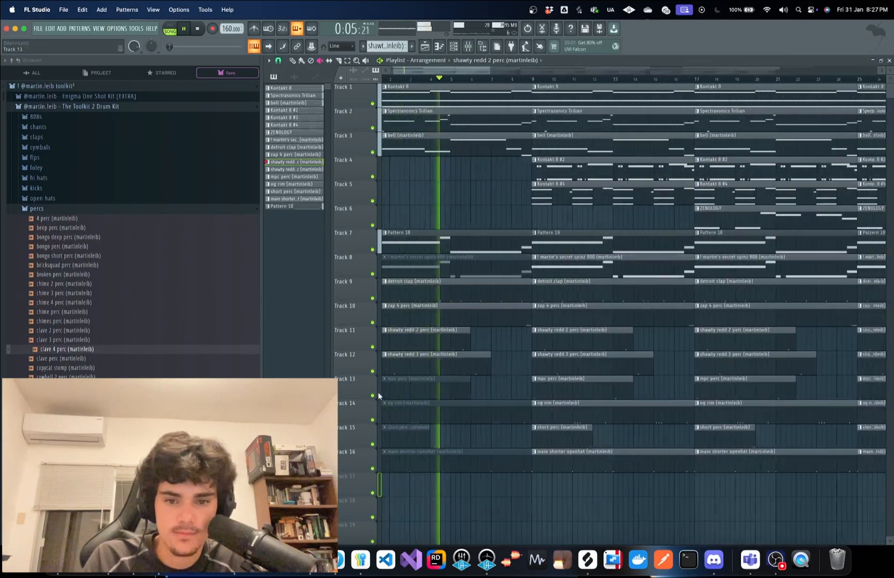
Unmute the first mpc perc clip on Track 13 and stop playback
{"action": "left_click_drag", "start_coordinate": [418, 71], "coordinate": [346, 86]}
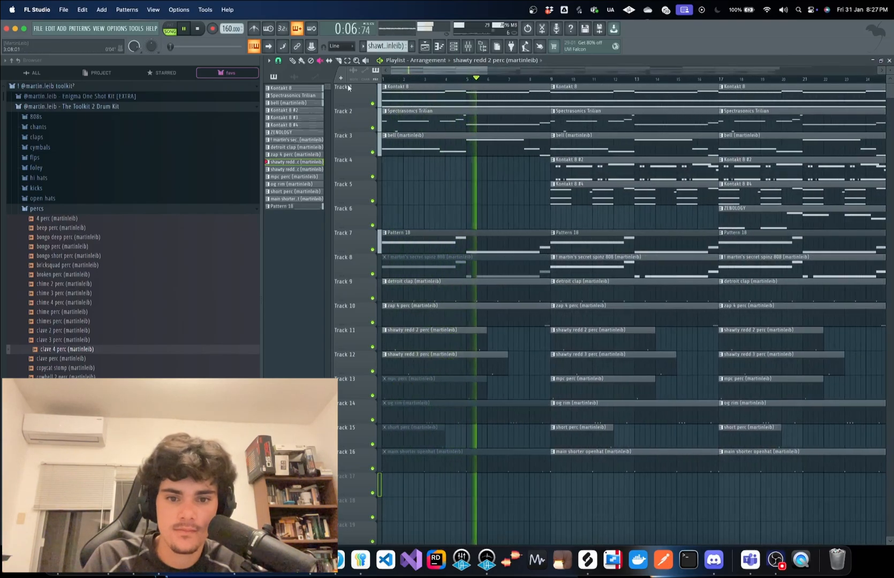
{"action": "left_click", "coordinate": [459, 393]}
{"action": "key", "text": "space"}
{"action": "scroll", "coordinate": [457, 393], "scroll_direction": "up", "scroll_amount": 4}
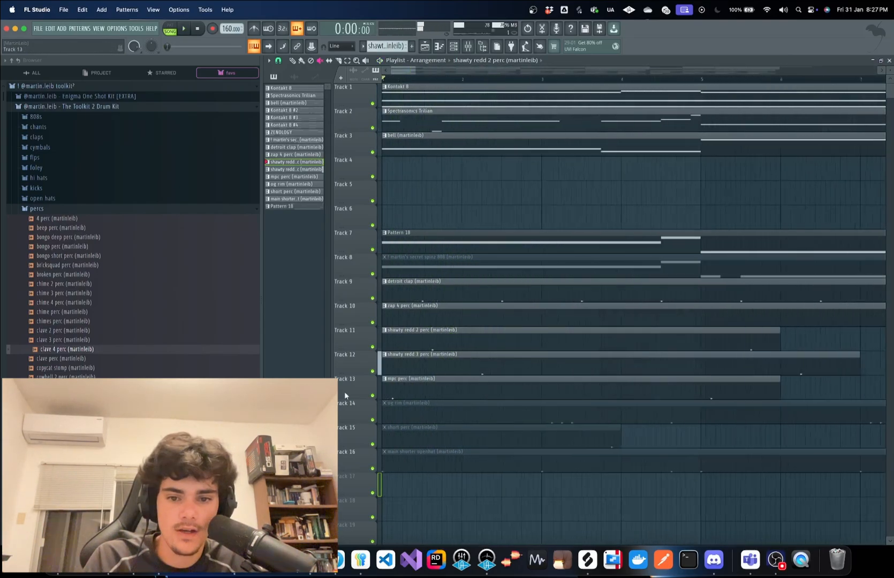
Play the first section with the mpc perc and inspect its notes in the piano roll
{"action": "key", "text": "space"}
{"action": "left_click", "coordinate": [292, 61]}
{"action": "left_click", "coordinate": [417, 379]}
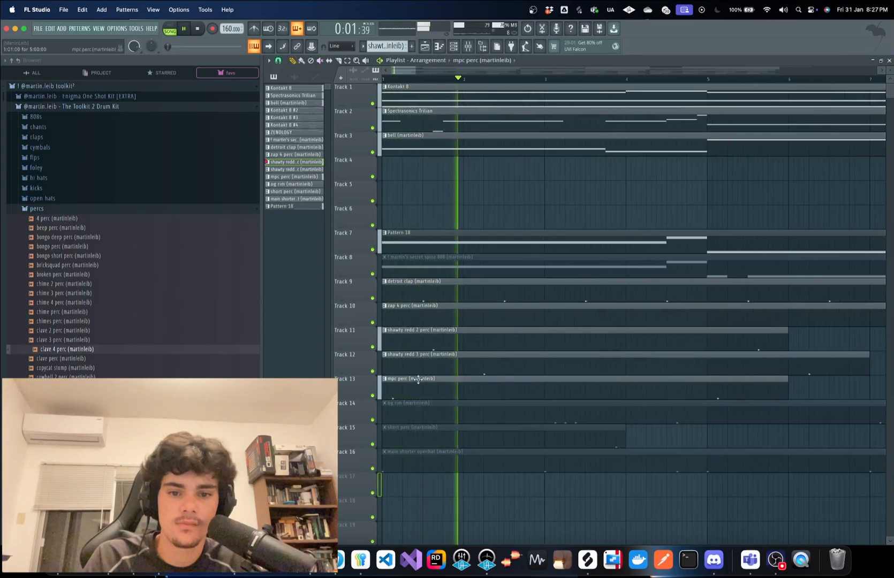
{"action": "left_click", "coordinate": [454, 47]}
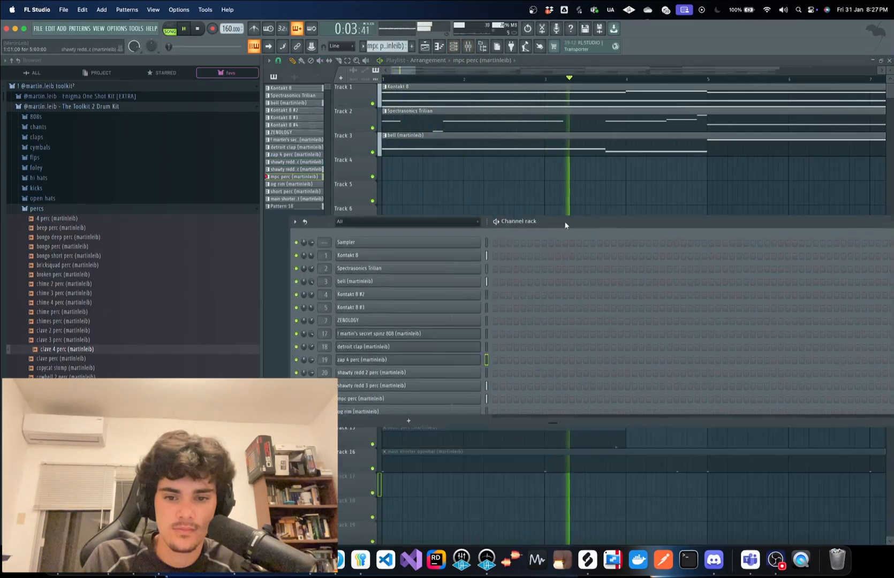
{"action": "right_click", "coordinate": [616, 171]}
{"action": "scroll", "coordinate": [554, 340], "scroll_direction": "down", "scroll_amount": 3}
{"action": "double_click", "coordinate": [542, 377]}
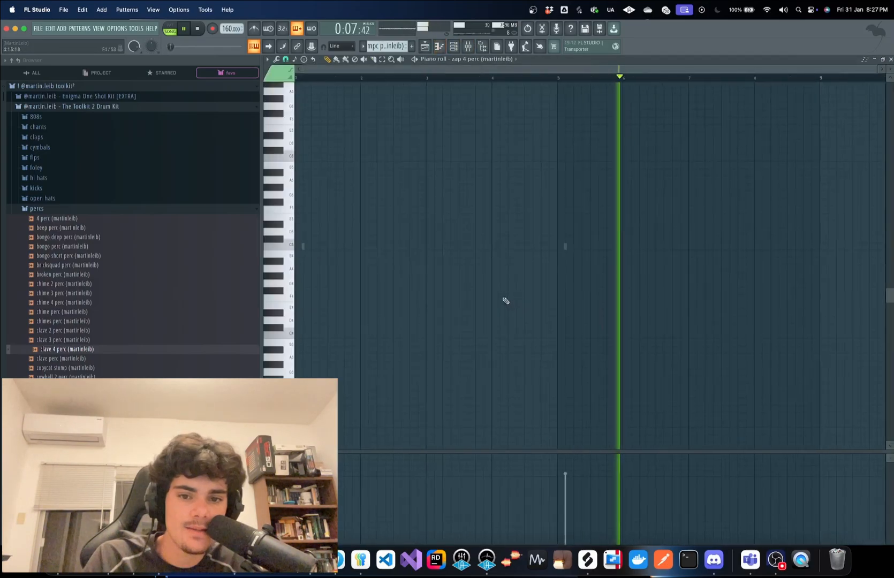
{"action": "key", "text": "space"}
{"action": "left_click_drag", "start_coordinate": [877, 69], "coordinate": [407, 69]}
{"action": "scroll", "coordinate": [435, 60], "scroll_direction": "down", "scroll_amount": 1}
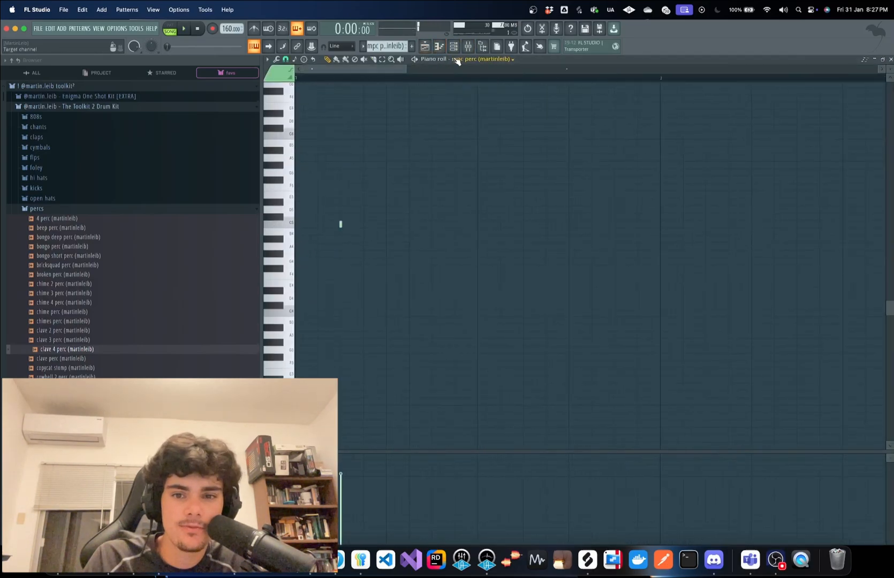
{"action": "left_click", "coordinate": [479, 225]}
{"action": "key", "text": "space"}
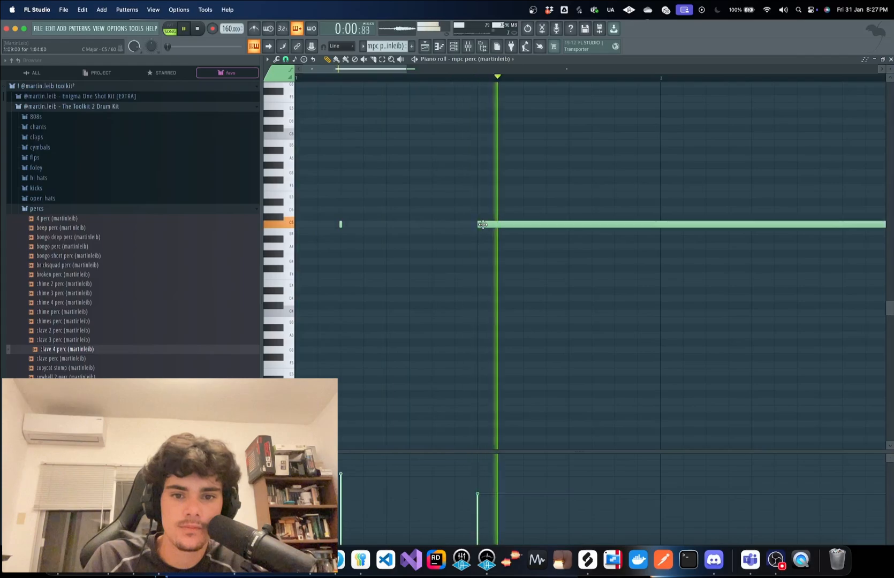
{"action": "key", "text": "space"}
{"action": "right_click", "coordinate": [483, 227]}
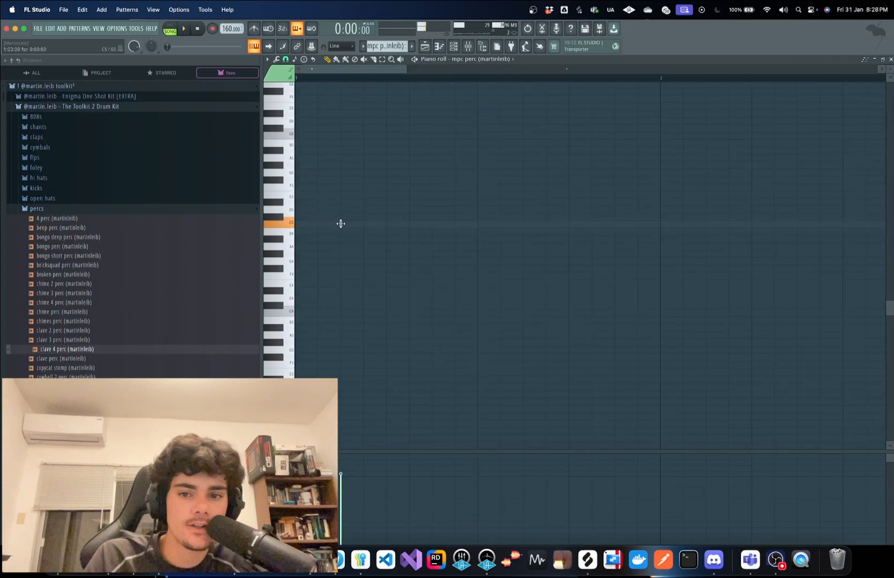
Play back the complete mpc perc pattern in the piano roll, return to the Arrangement playlist and stop playback
{"action": "scroll", "coordinate": [340, 223], "scroll_direction": "down", "scroll_amount": 5}
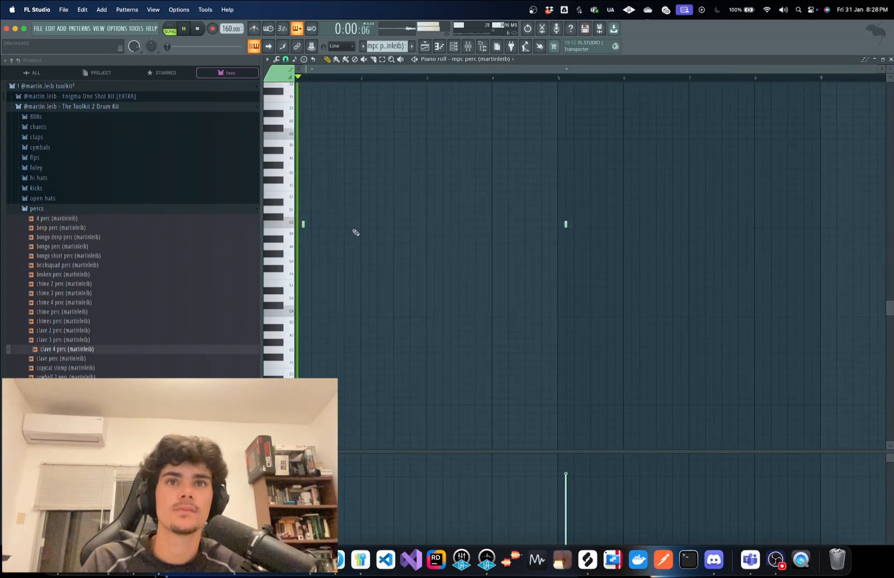
{"action": "left_click", "coordinate": [424, 47]}
{"action": "key", "text": "space"}
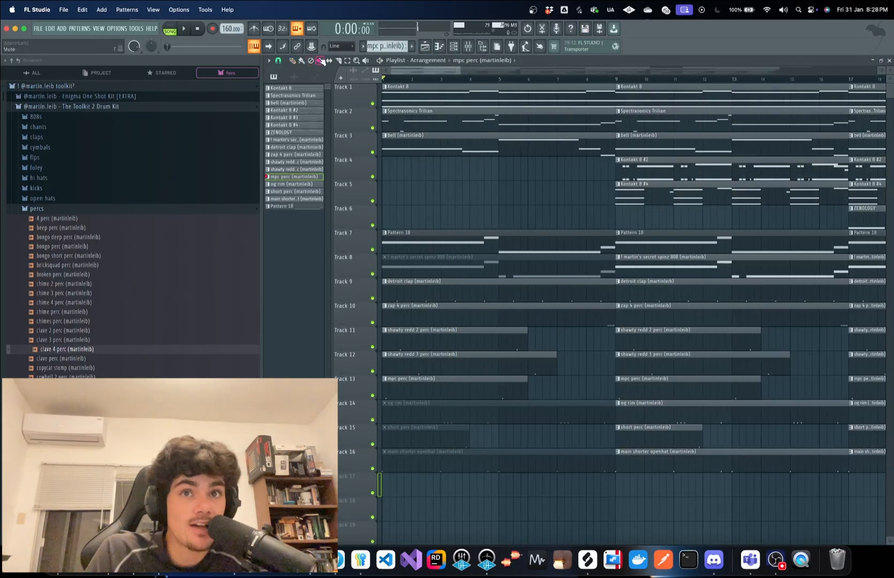
Unmute the first og rim clip on Track 14 and play the section with it
{"action": "scroll", "coordinate": [412, 417], "scroll_direction": "down", "scroll_amount": 3}
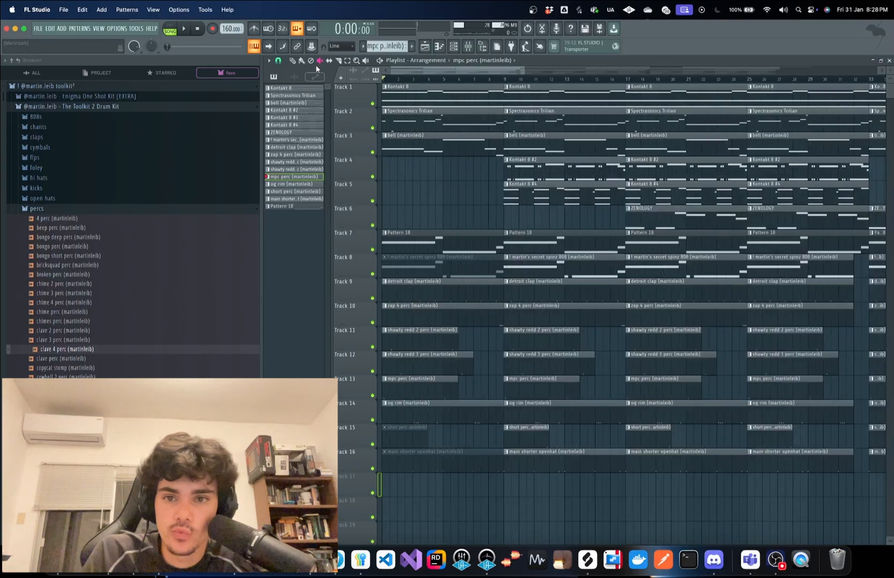
{"action": "double_click", "coordinate": [419, 407]}
{"action": "scroll", "coordinate": [476, 60], "scroll_direction": "up", "scroll_amount": 1}
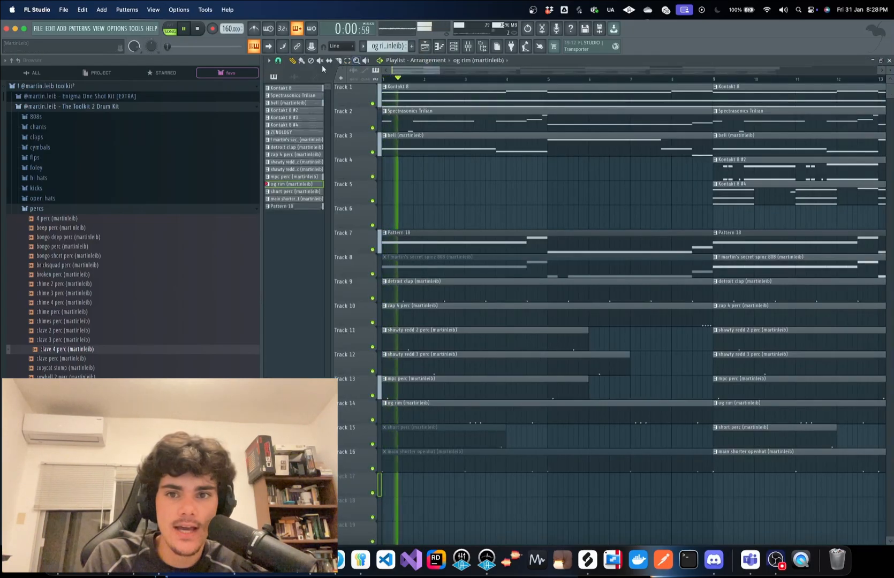
Stop playback and unmute the first main shorter openhat clip on Track 16
{"action": "left_click", "coordinate": [320, 60]}
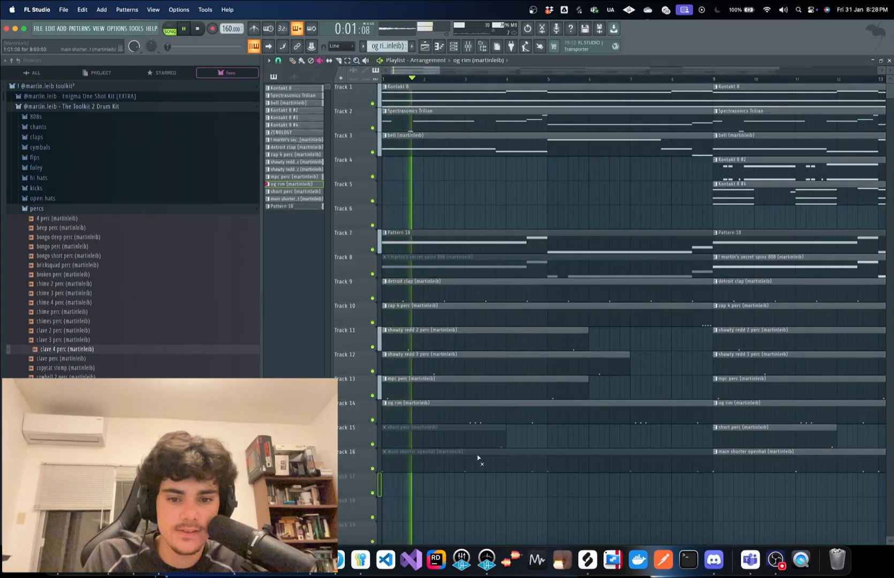
{"action": "key", "text": "space"}
{"action": "left_click", "coordinate": [465, 460]}
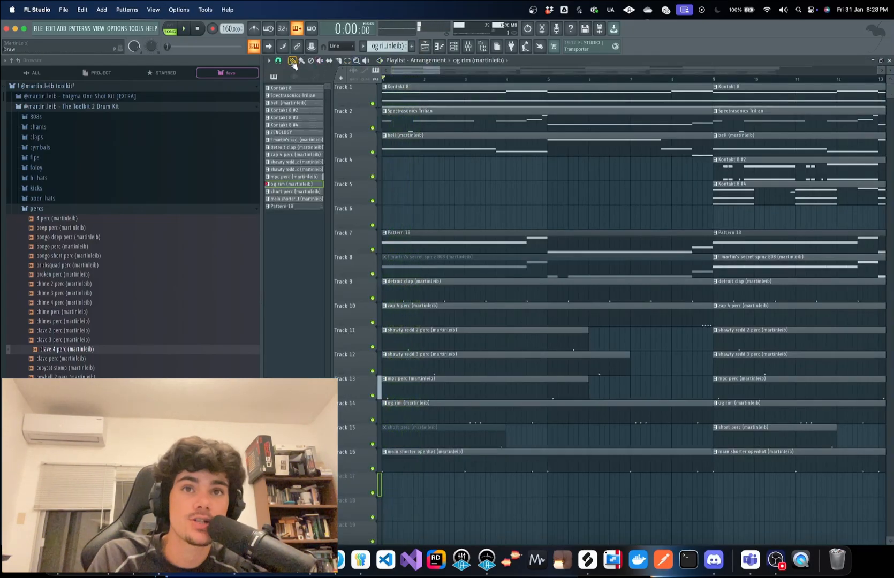
Play the section while inspecting the main shorter openhat notes in the piano roll
{"action": "double_click", "coordinate": [509, 456]}
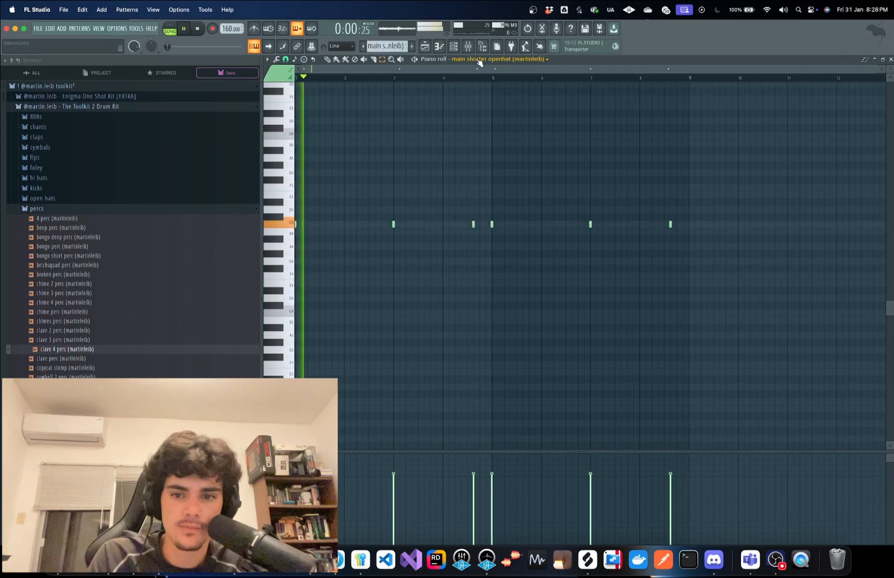
{"action": "scroll", "coordinate": [367, 347], "scroll_direction": "up", "scroll_amount": 2}
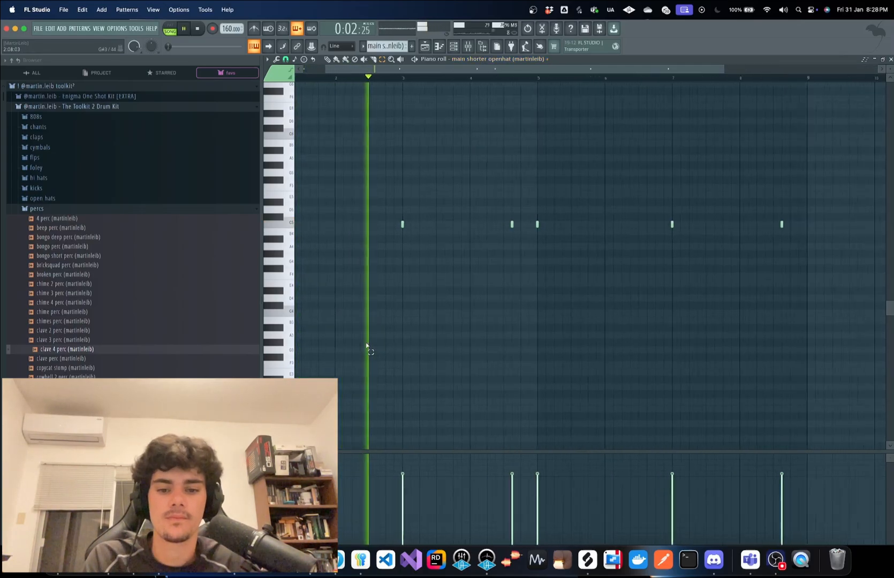
{"action": "scroll", "coordinate": [367, 343], "scroll_direction": "up", "scroll_amount": 1}
{"action": "scroll", "coordinate": [375, 332], "scroll_direction": "down", "scroll_amount": 3}
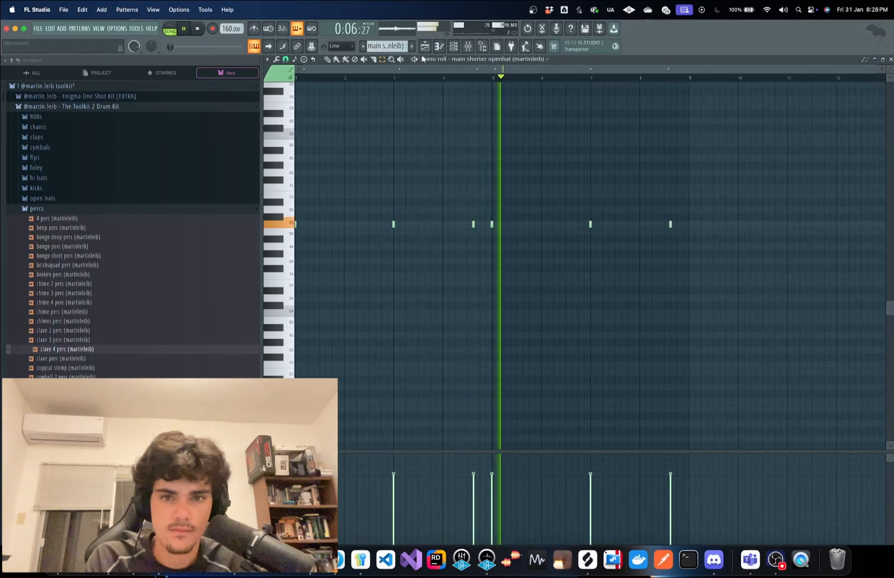
Check the main shorter openhat's sampler settings from the channel rack, close them and stop playback
{"action": "key", "text": "F6"}
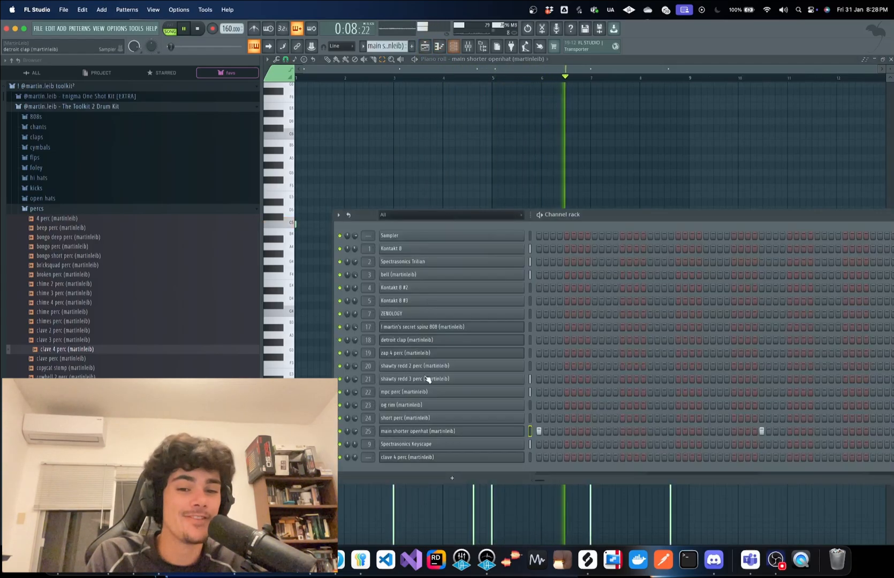
{"action": "left_click", "coordinate": [469, 432]}
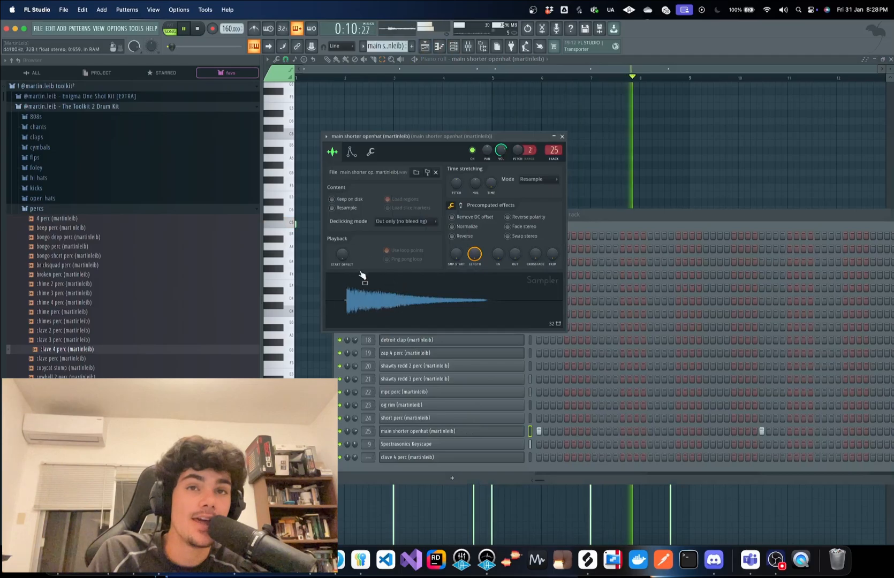
{"action": "left_click", "coordinate": [633, 143]}
{"action": "key", "text": "space"}
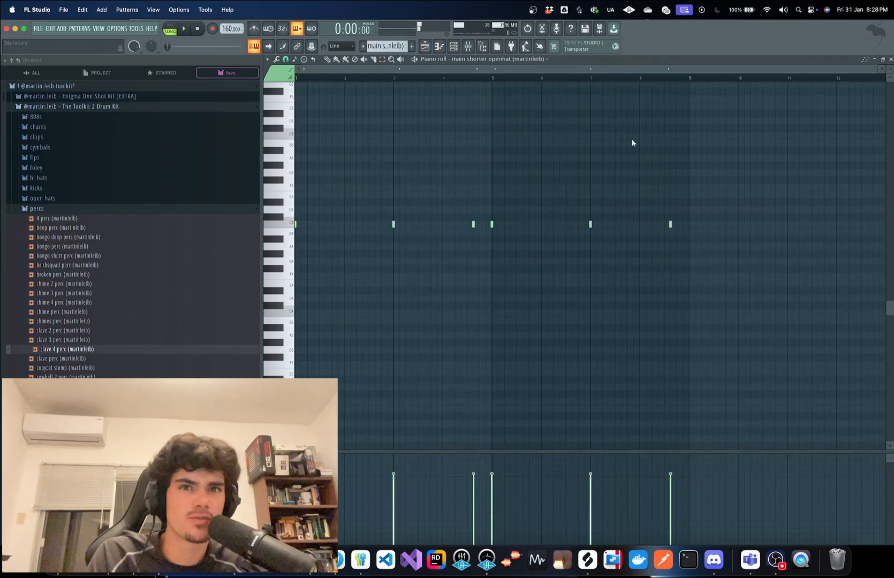
Return to the Arrangement playlist and unmute the first short perc clip on Track 15
{"action": "left_click", "coordinate": [424, 46]}
{"action": "left_click", "coordinate": [320, 61]}
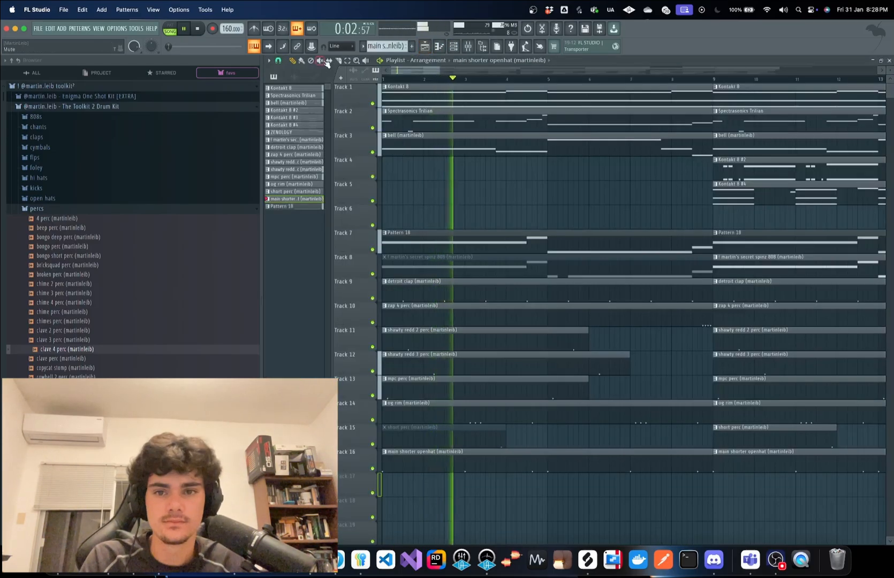
{"action": "left_click", "coordinate": [480, 434]}
{"action": "key", "text": "space"}
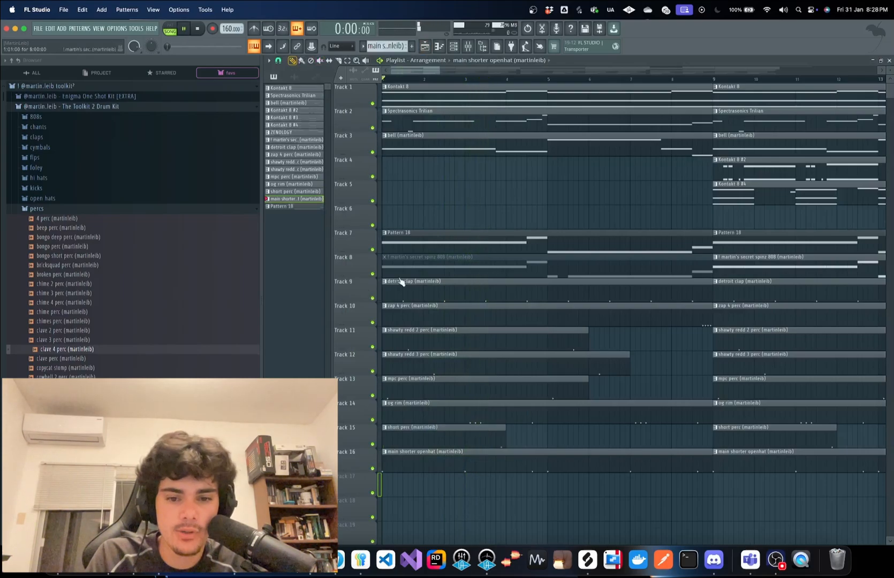
Play the section from the start and inspect the short perc pattern in the piano roll
{"action": "key", "text": "space"}
{"action": "double_click", "coordinate": [458, 428]}
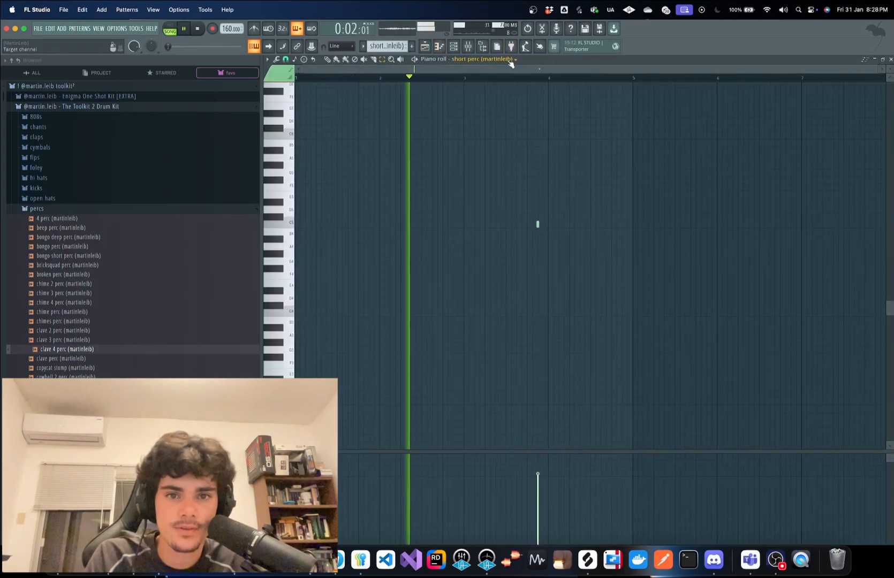
{"action": "scroll", "coordinate": [575, 190], "scroll_direction": "up", "scroll_amount": 1}
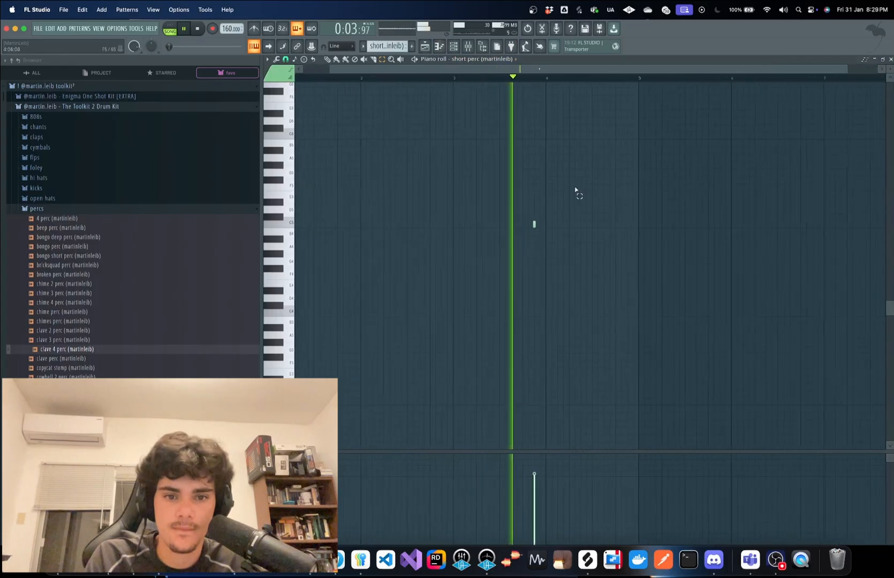
{"action": "scroll", "coordinate": [575, 190], "scroll_direction": "up", "scroll_amount": 1}
In Arrangement, repeat the short perc clips along Track 15 and unmute the first spinz 808 clip on Track 8
{"action": "left_click", "coordinate": [424, 46]}
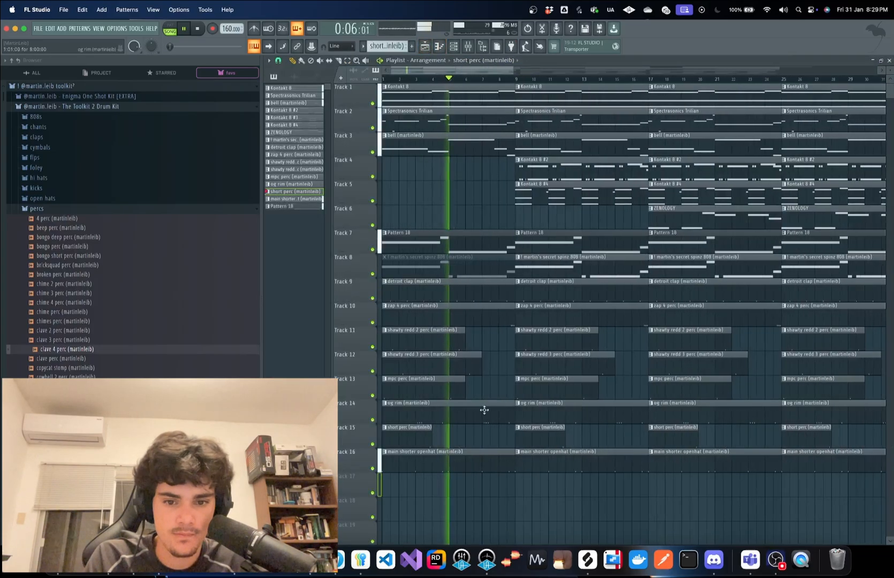
{"action": "key", "text": "space"}
{"action": "left_click", "coordinate": [441, 275]}
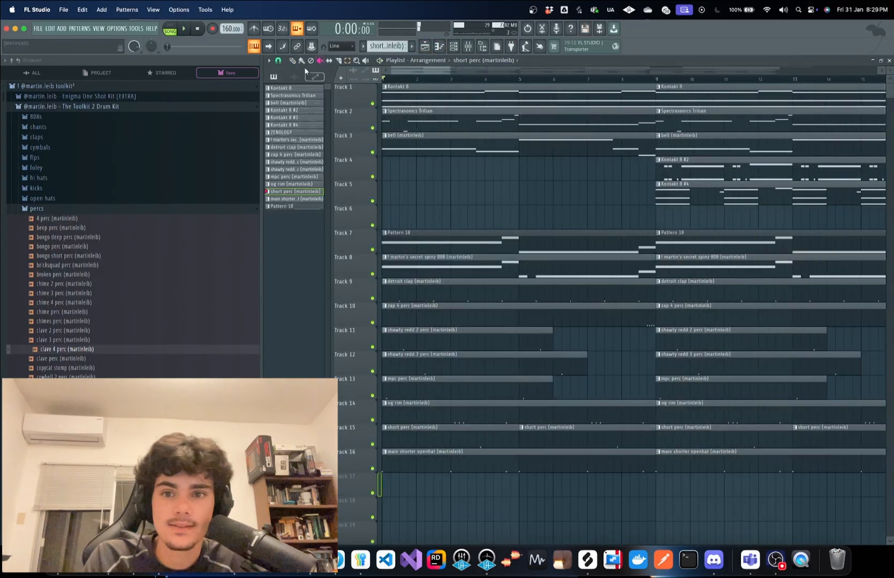
Open the spinz 808 pattern in the piano roll, play it and examine its notes up to bar 5
{"action": "double_click", "coordinate": [425, 252]}
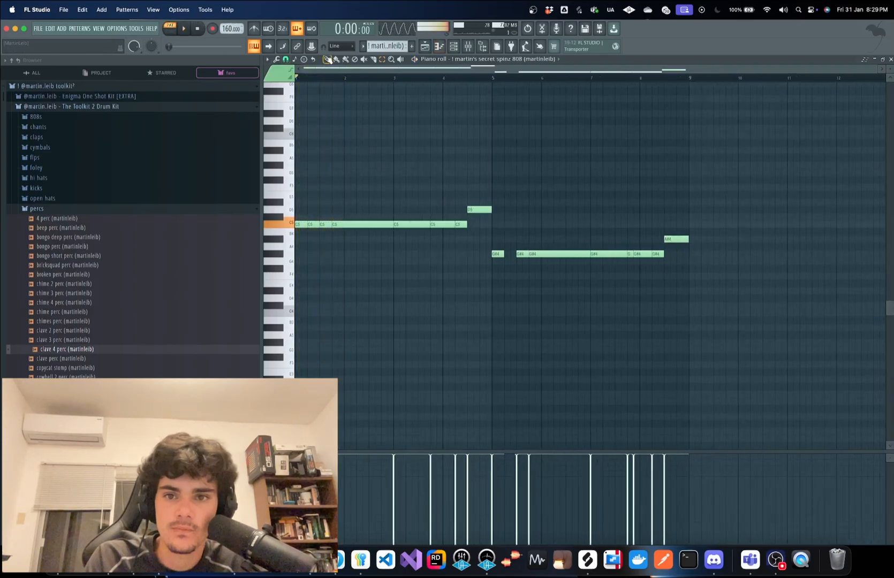
{"action": "scroll", "coordinate": [293, 209], "scroll_direction": "up", "scroll_amount": 5}
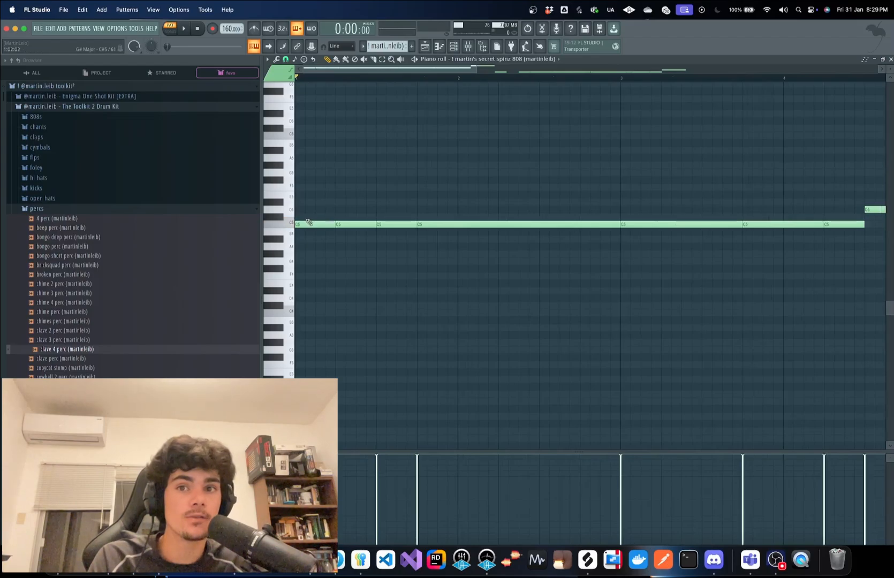
{"action": "scroll", "coordinate": [309, 221], "scroll_direction": "down", "scroll_amount": 4}
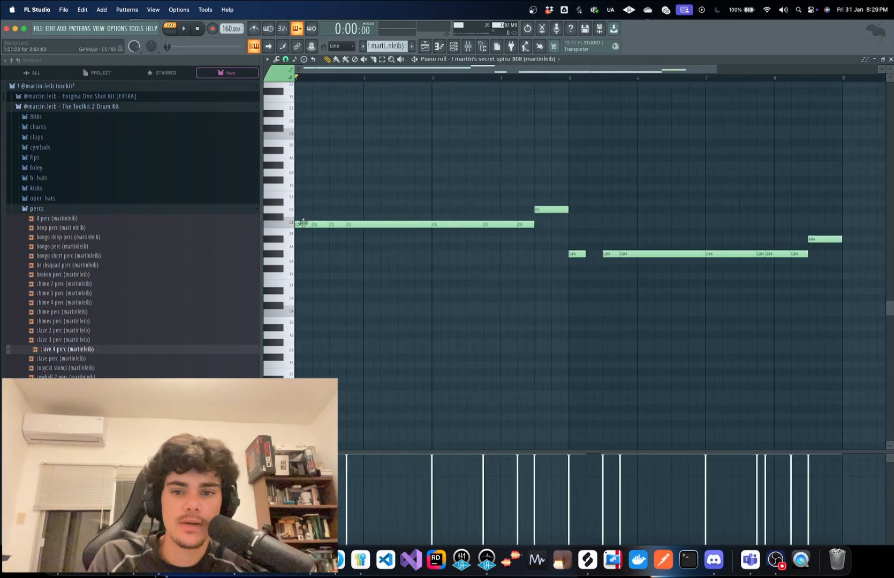
{"action": "scroll", "coordinate": [297, 229], "scroll_direction": "up", "scroll_amount": 1}
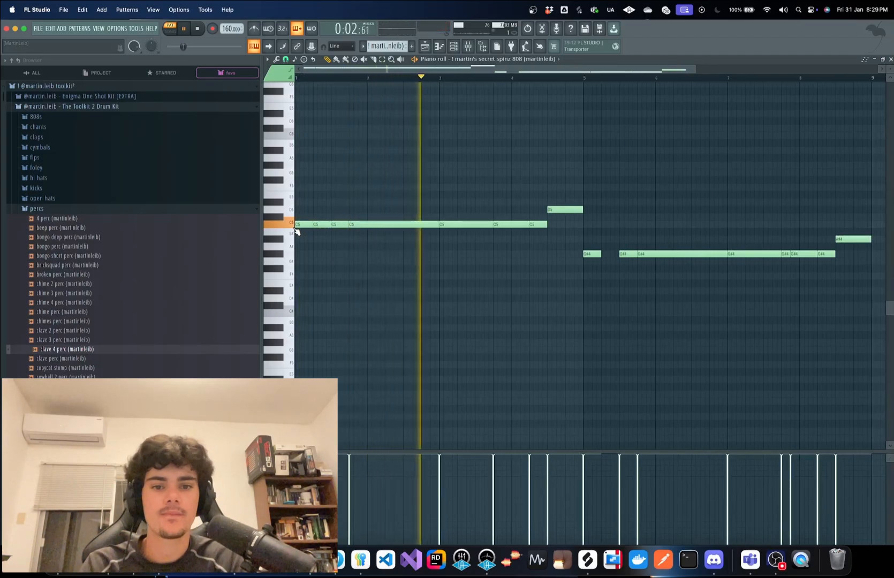
{"action": "key", "text": "space"}
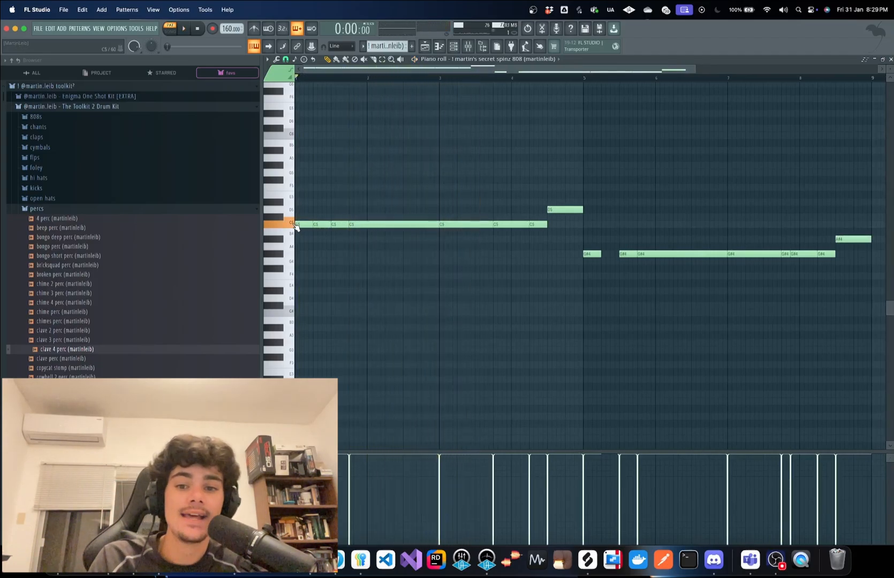
{"action": "scroll", "coordinate": [297, 228], "scroll_direction": "up", "scroll_amount": 2}
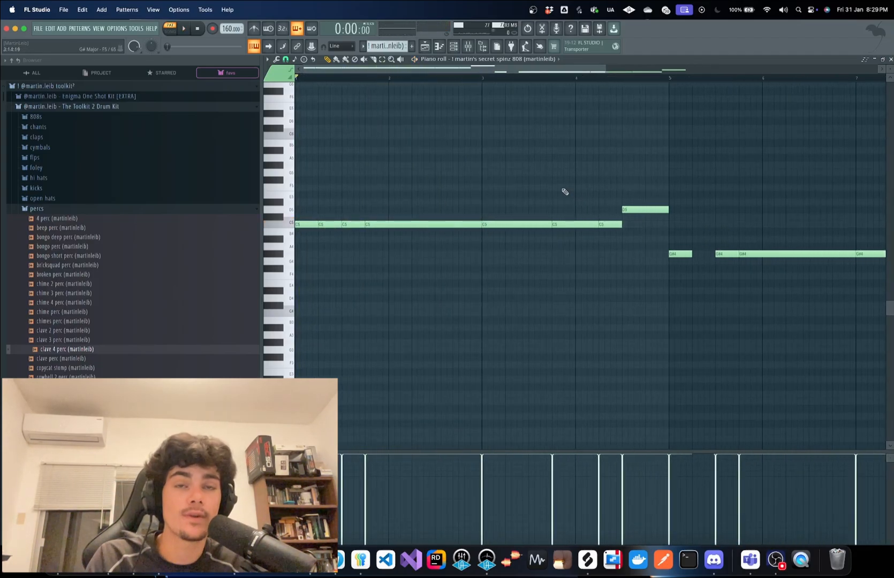
{"action": "left_click_drag", "start_coordinate": [624, 80], "coordinate": [669, 82]}
{"action": "left_click", "coordinate": [663, 79]}
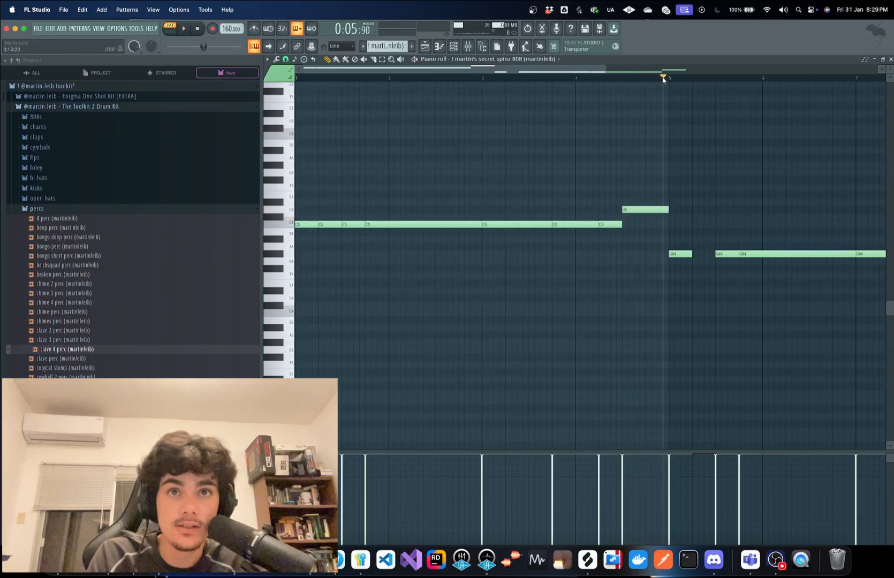
In Arrangement, leave only the spinz 808 and detroit clap on Tracks 8 and 9 audible and play the song from the start
{"action": "left_click", "coordinate": [423, 46]}
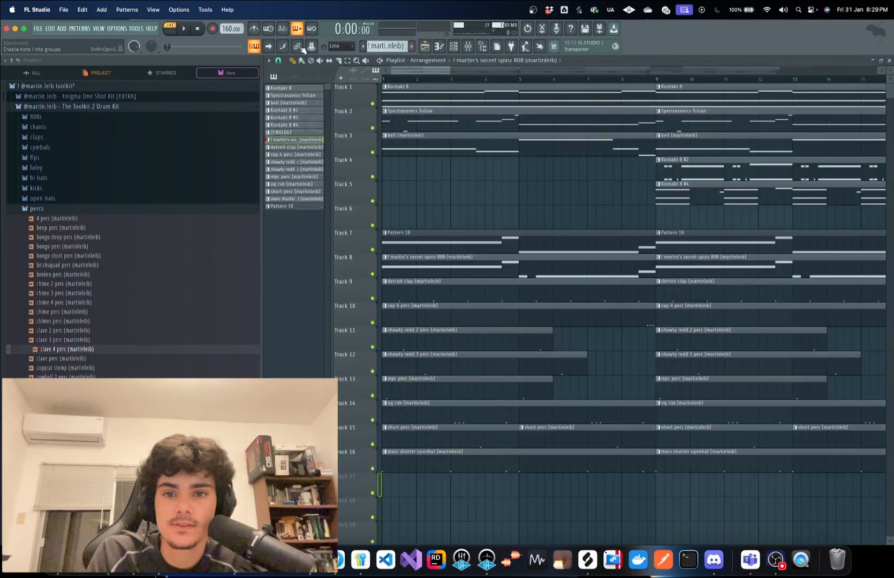
{"action": "left_click", "coordinate": [372, 273], "text": "ctrl"}
{"action": "left_click", "coordinate": [372, 298]}
{"action": "key", "text": "space"}
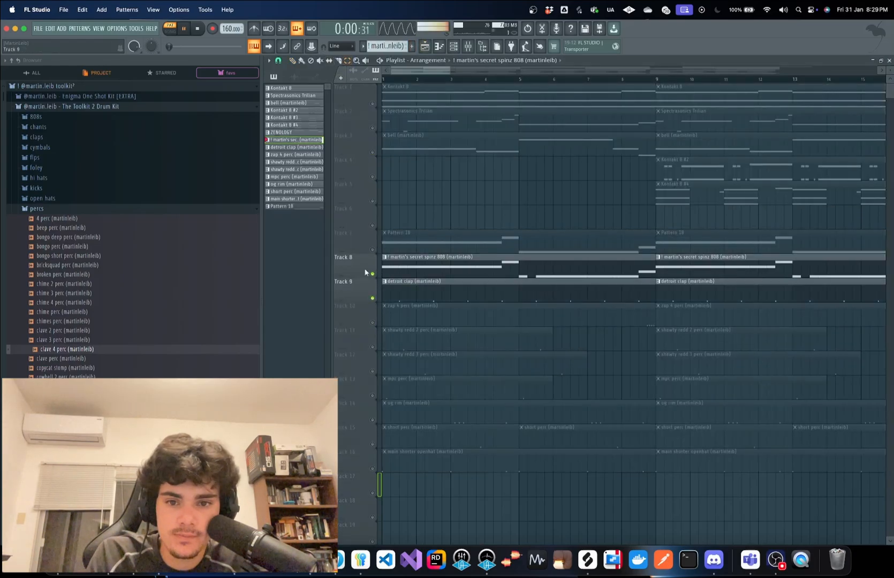
{"action": "left_click_drag", "start_coordinate": [402, 79], "coordinate": [383, 80]}
{"action": "left_click", "coordinate": [386, 80]}
{"action": "key", "text": "space"}
{"action": "scroll", "coordinate": [343, 191], "scroll_direction": "up", "scroll_amount": 3}
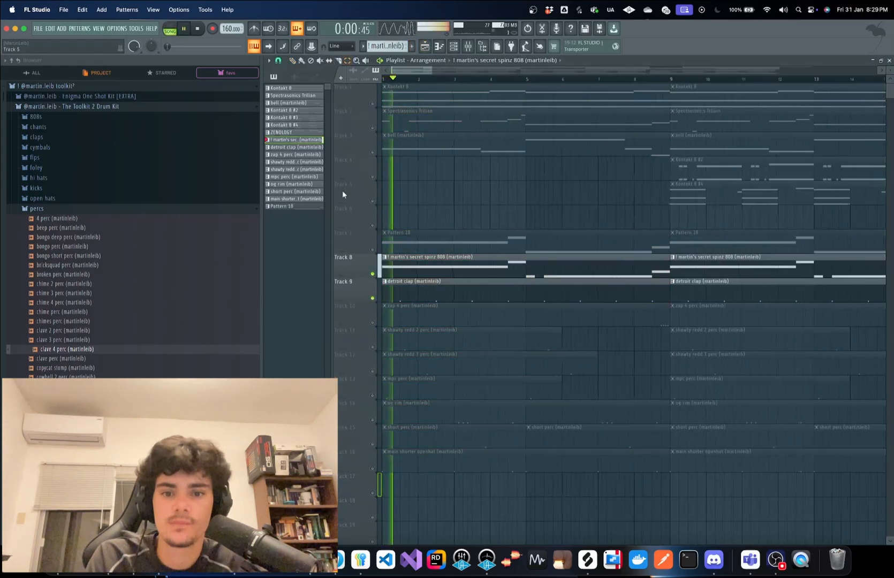
Look at the detroit clap pattern, and play the spinz 808 pattern against the clap in the piano roll
{"action": "double_click", "coordinate": [442, 294]}
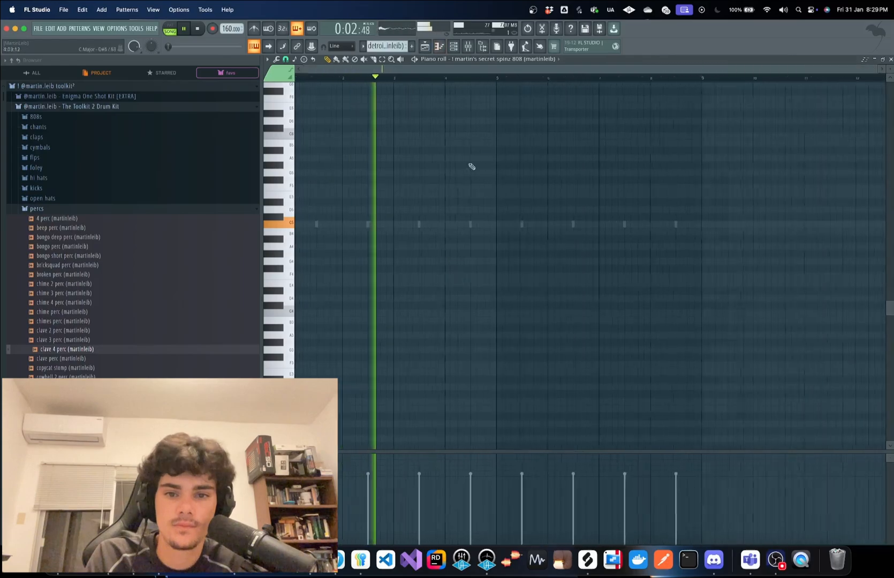
{"action": "left_click", "coordinate": [426, 46]}
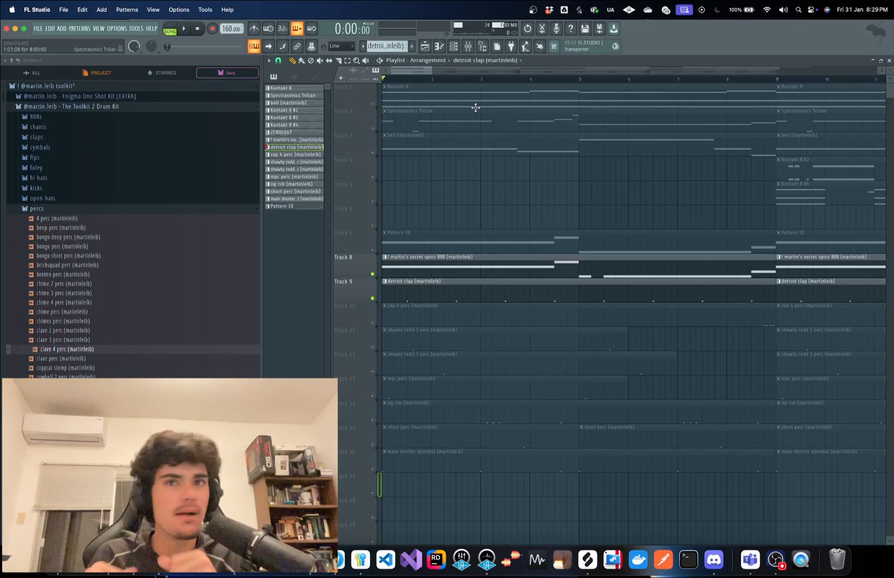
{"action": "double_click", "coordinate": [515, 259]}
{"action": "key", "text": "space"}
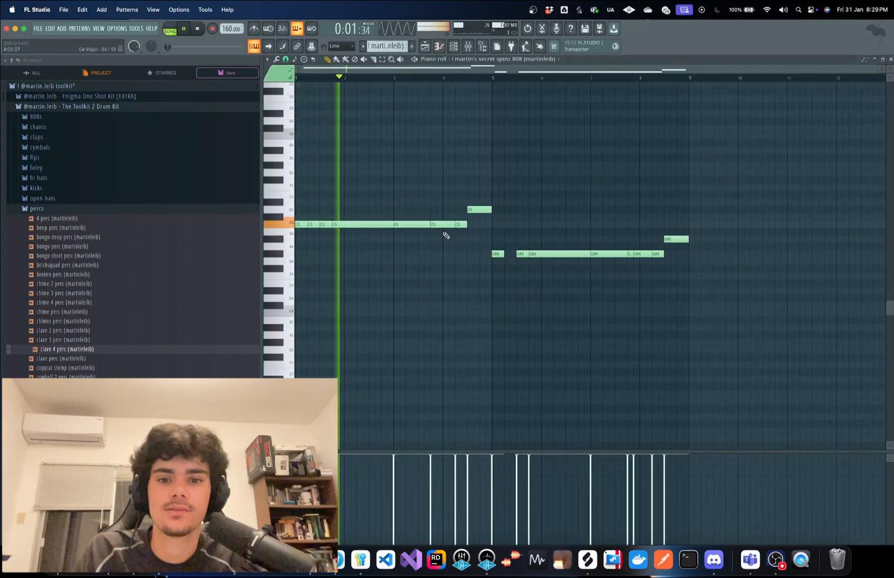
{"action": "scroll", "coordinate": [446, 235], "scroll_direction": "up", "scroll_amount": 2}
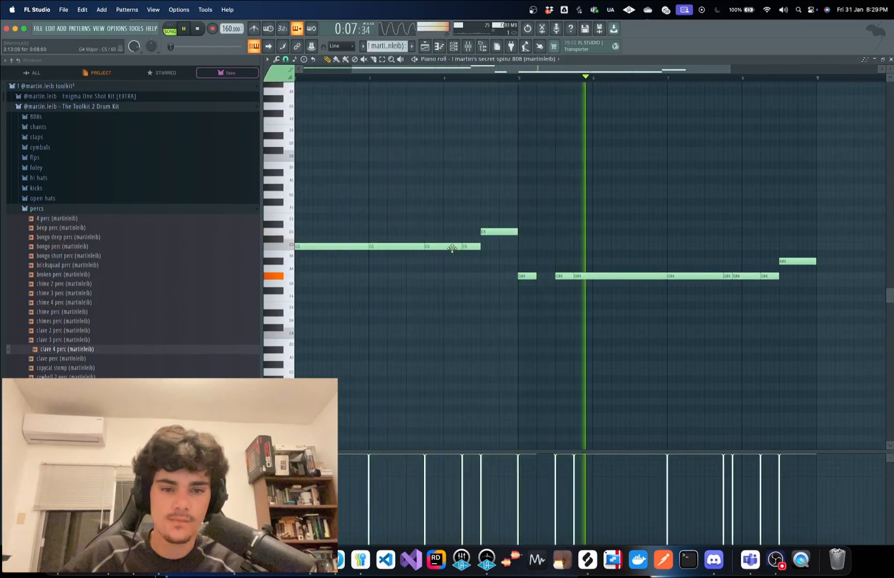
{"action": "key", "text": "space"}
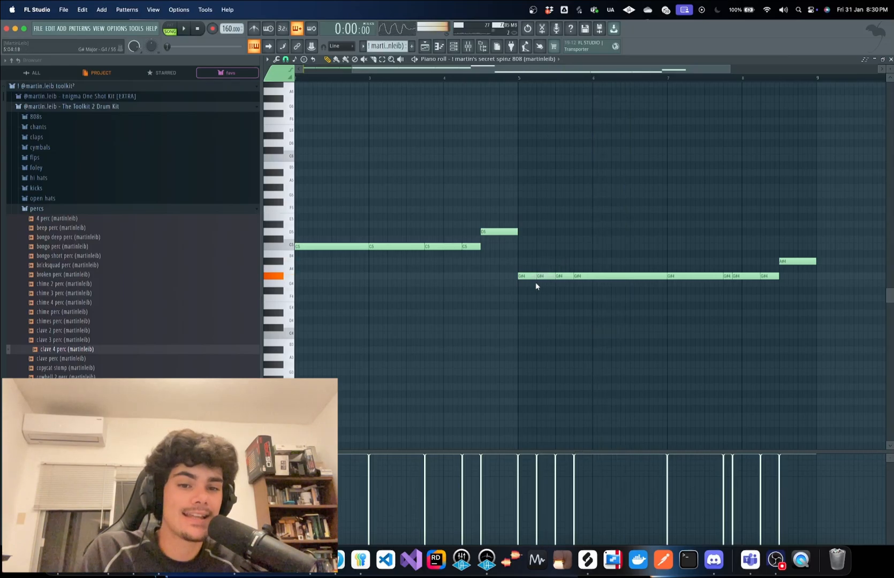
Replay the 808 from just before bar 5 and examine the G#4 notes and the gap through bar 8
{"action": "scroll", "coordinate": [470, 106], "scroll_direction": "down", "scroll_amount": 2}
{"action": "key", "text": "space"}
{"action": "left_click", "coordinate": [479, 78]}
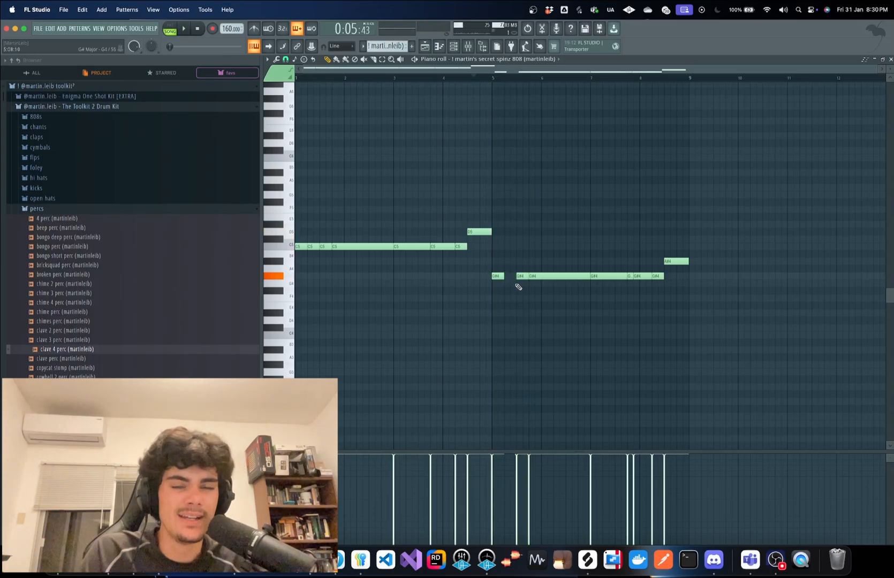
{"action": "key", "text": "space"}
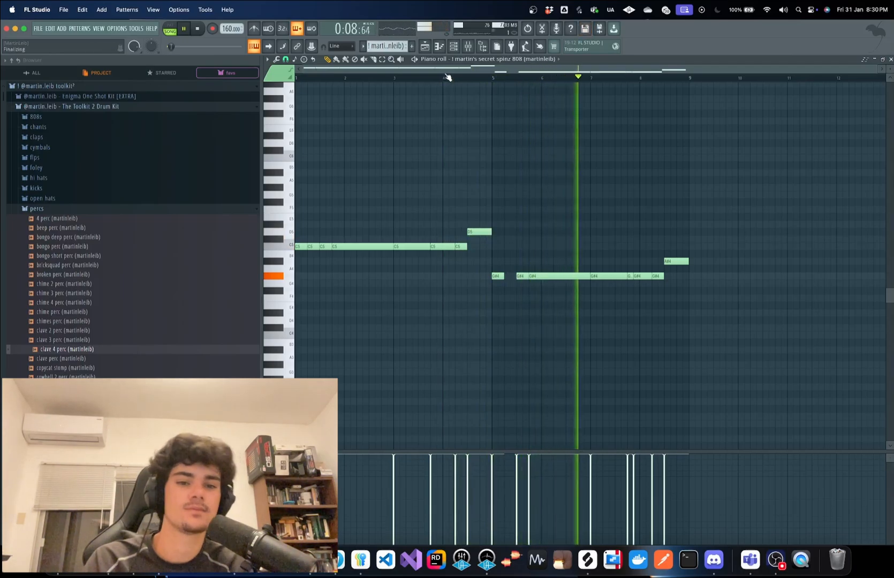
{"action": "scroll", "coordinate": [719, 277], "scroll_direction": "up", "scroll_amount": 1}
{"action": "scroll", "coordinate": [719, 277], "scroll_direction": "up", "scroll_amount": 3}
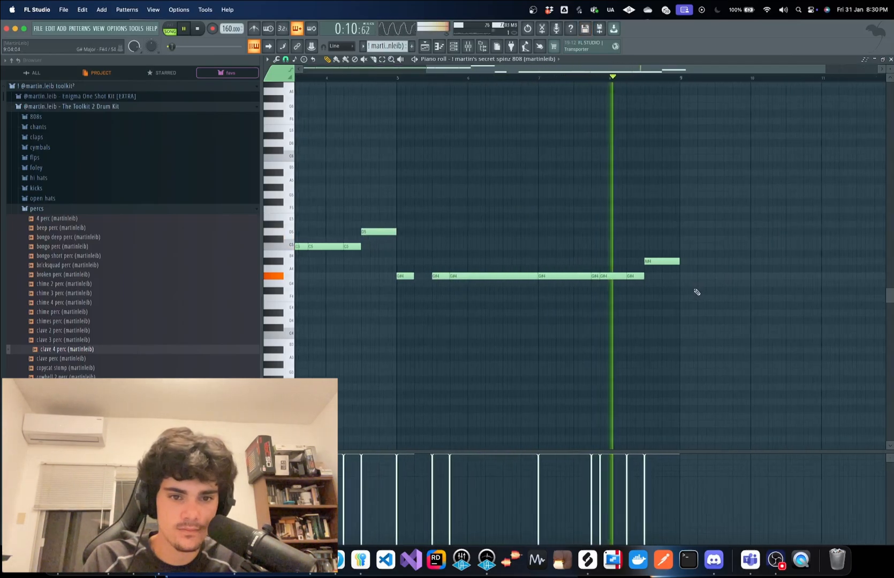
{"action": "scroll", "coordinate": [673, 272], "scroll_direction": "down", "scroll_amount": 4}
Return to Arrangement, unmute the remaining tracks, play the full beat and stop playback
{"action": "left_click", "coordinate": [427, 43]}
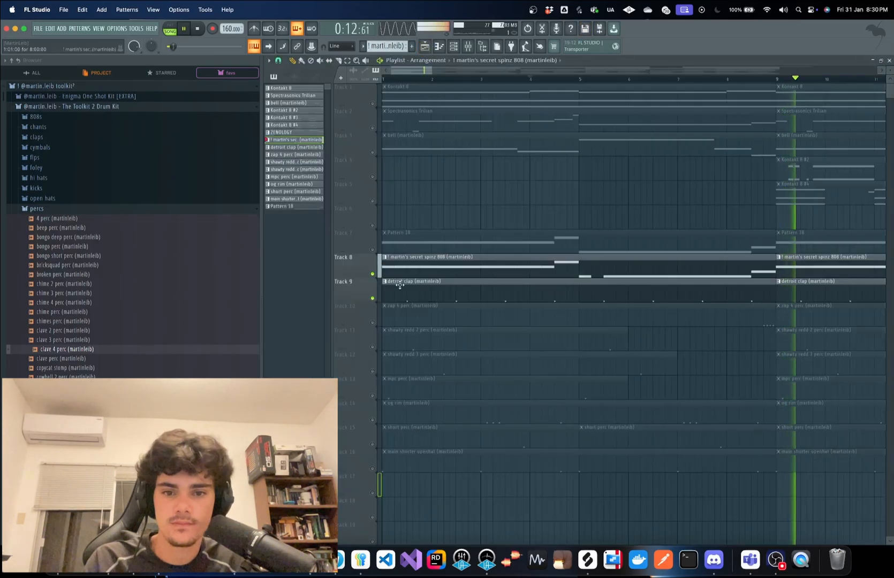
{"action": "key", "text": "space"}
{"action": "mouse_move", "coordinate": [377, 327]}
{"action": "left_mouse_down"}
{"action": "mouse_move", "coordinate": [370, 356]}
{"action": "mouse_move", "coordinate": [374, 468]}
{"action": "left_mouse_up"}
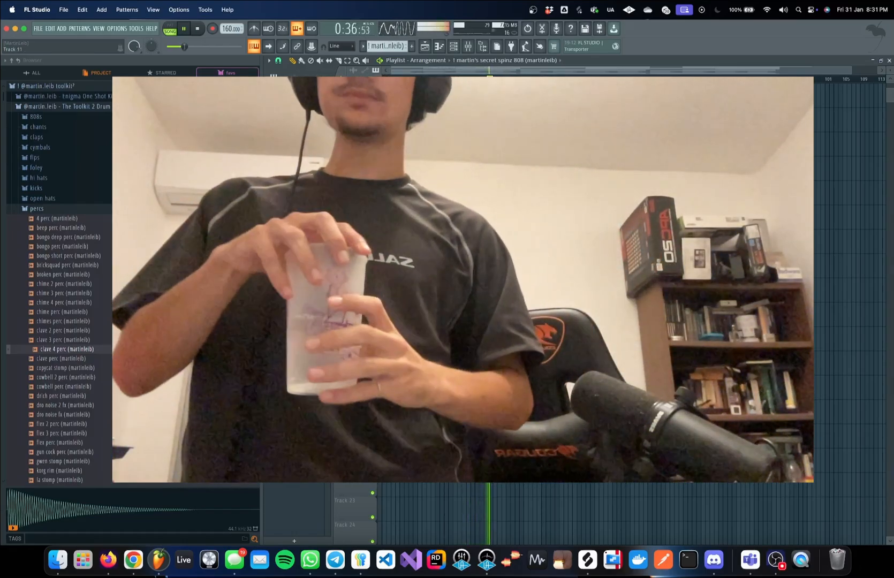
{"action": "left_click", "coordinate": [197, 29]}
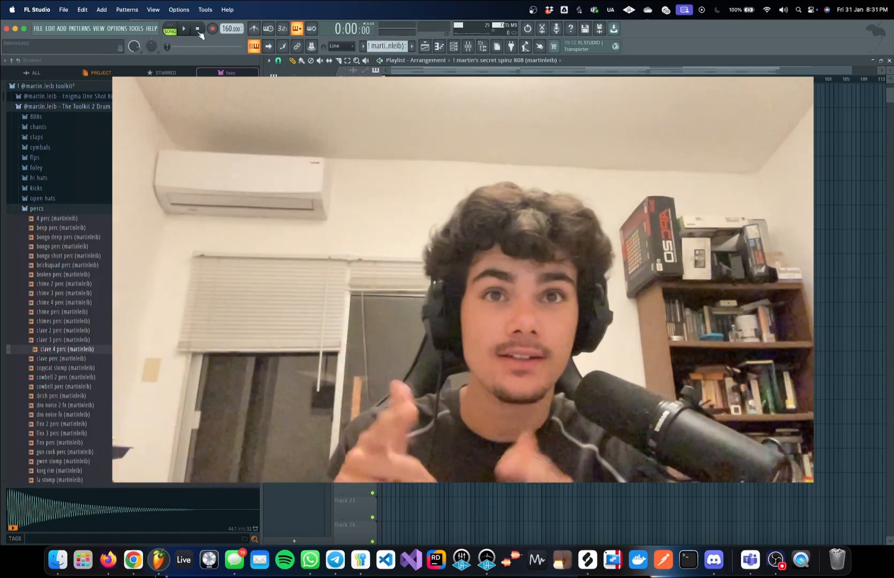